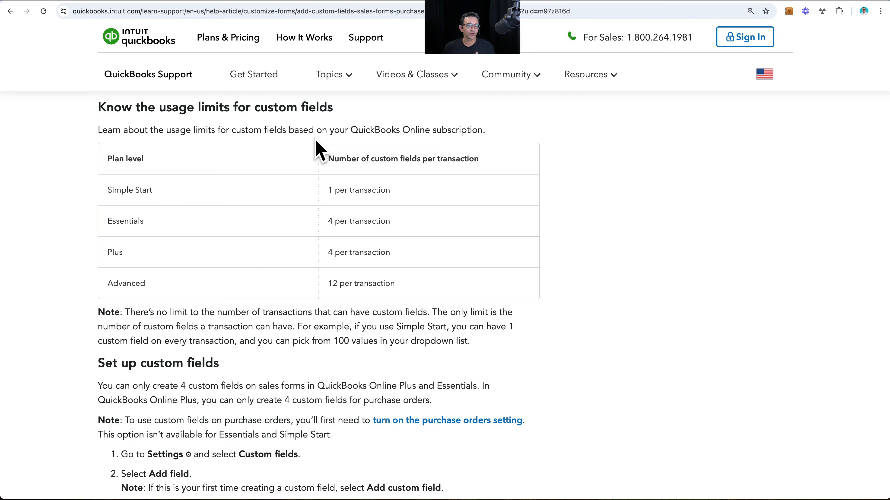
- Examine the table of custom field limits per transaction for each QuickBooks Online plan level
key("alt+super+8")
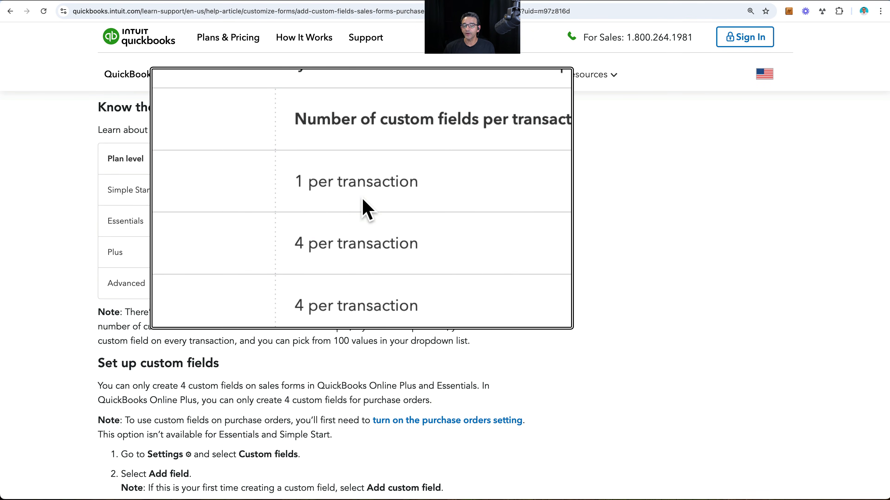
scroll(362, 199, "up", 2)
scroll(362, 199, "down", 5)
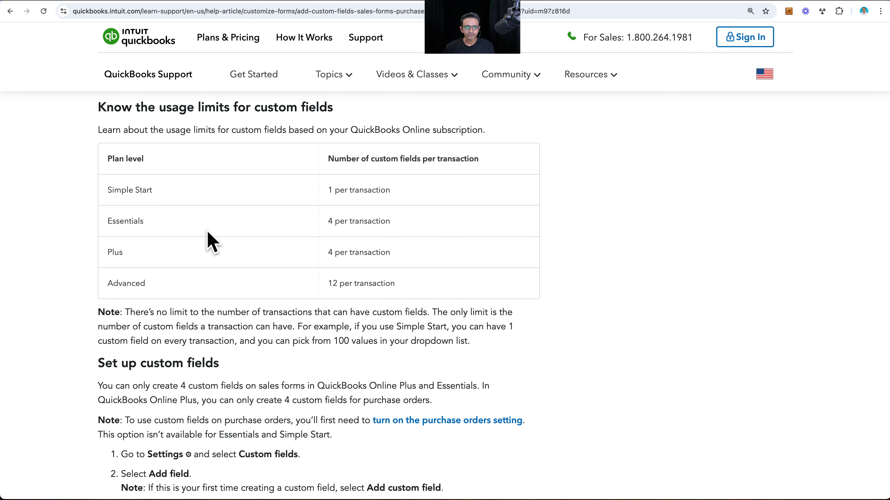
scroll(338, 243, "up", 2)
scroll(338, 246, "up", 2)
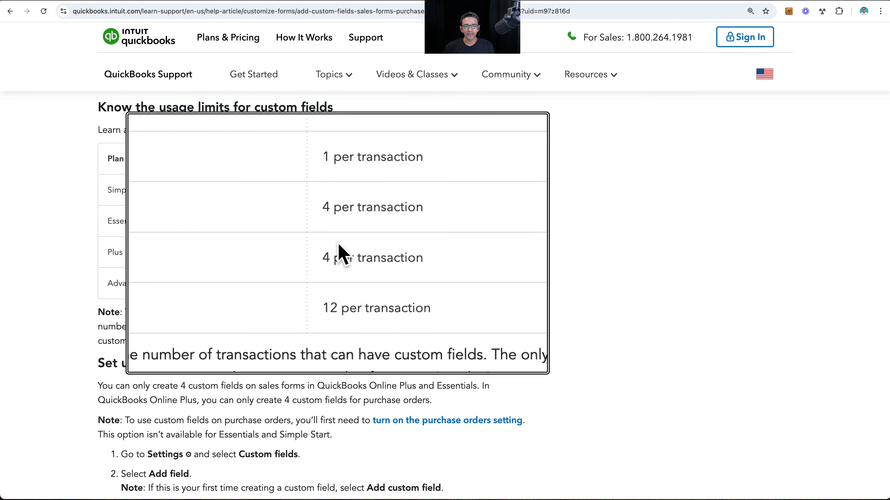
scroll(340, 252, "down", 5)
scroll(339, 294, "up", 5)
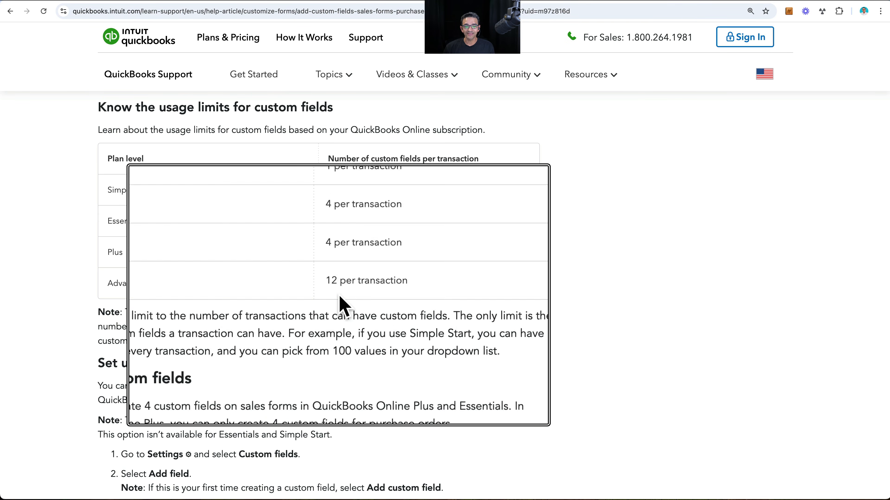
scroll(339, 294, "down", 5)
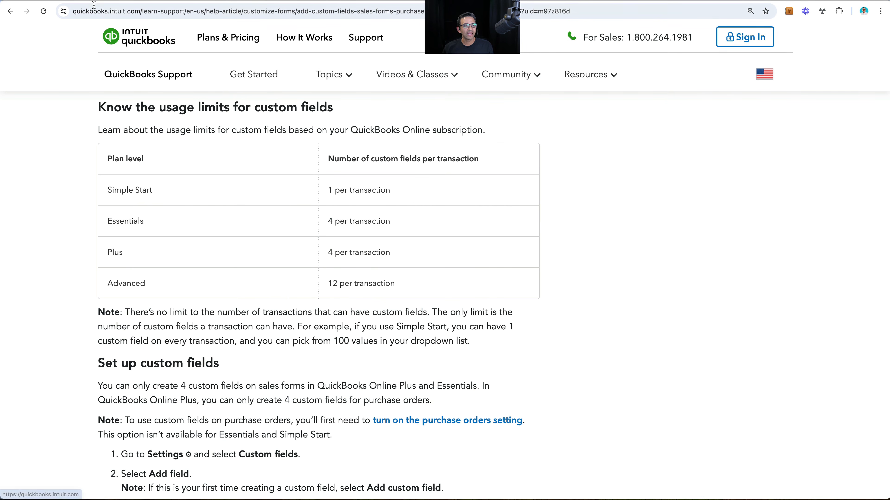
- Switch to QuickBooks Online, open the Custom fields list of Sample Company LLC and check its inactive fields
left_click(89, 0)
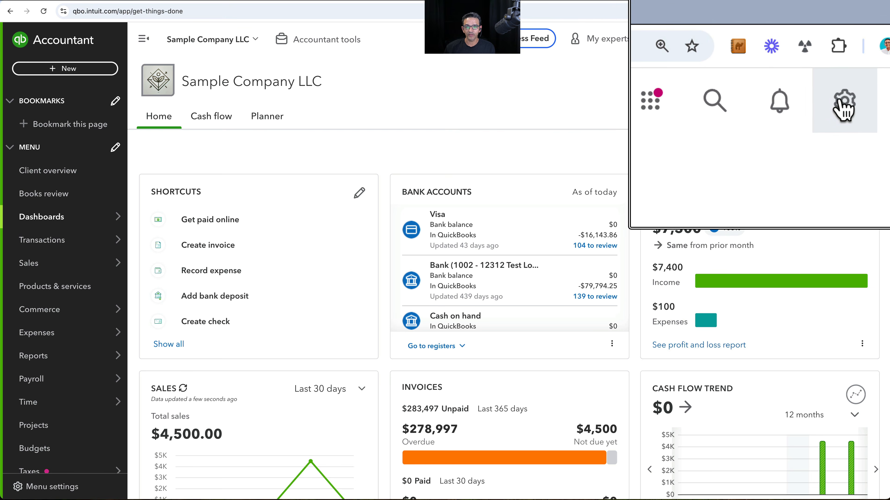
left_click(841, 38)
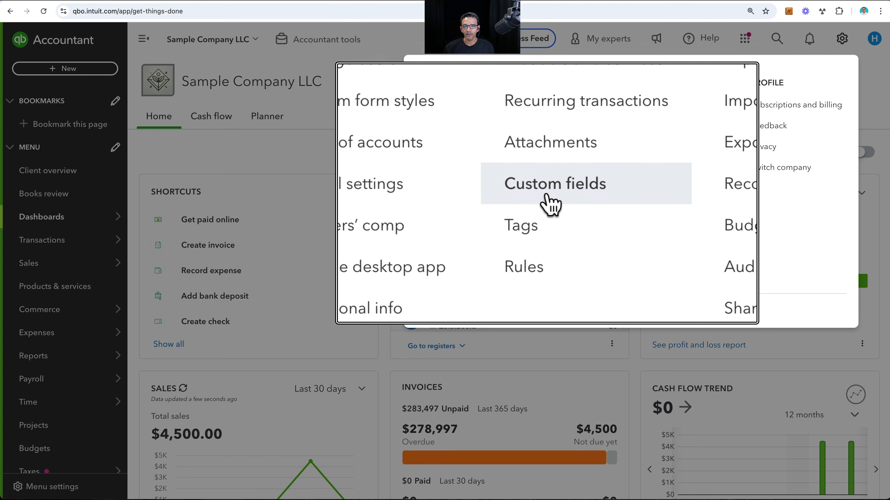
left_click(552, 193)
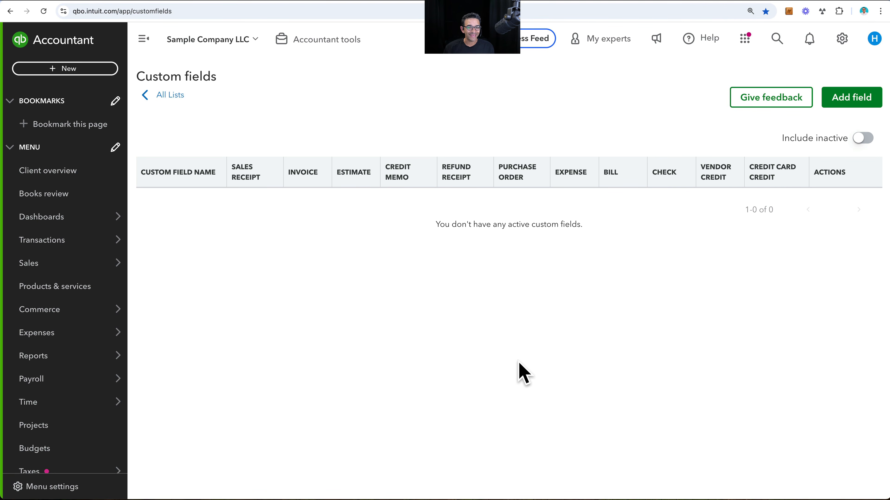
left_click(864, 138)
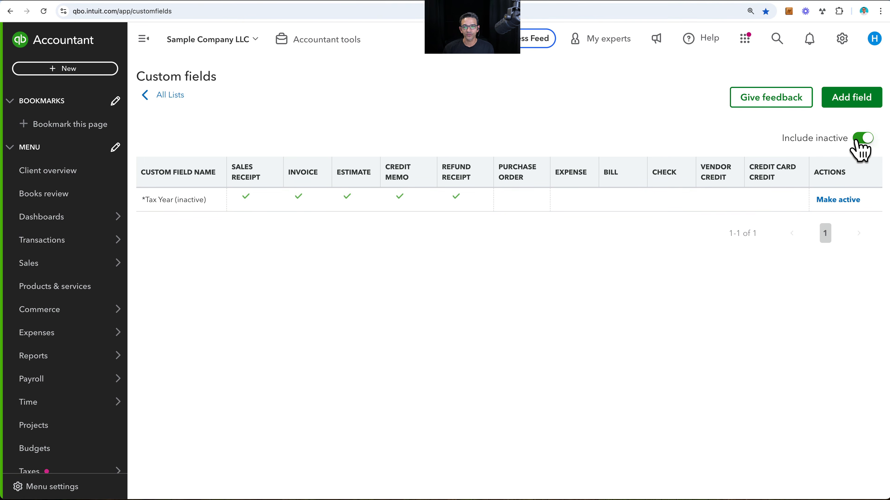
left_click(863, 138)
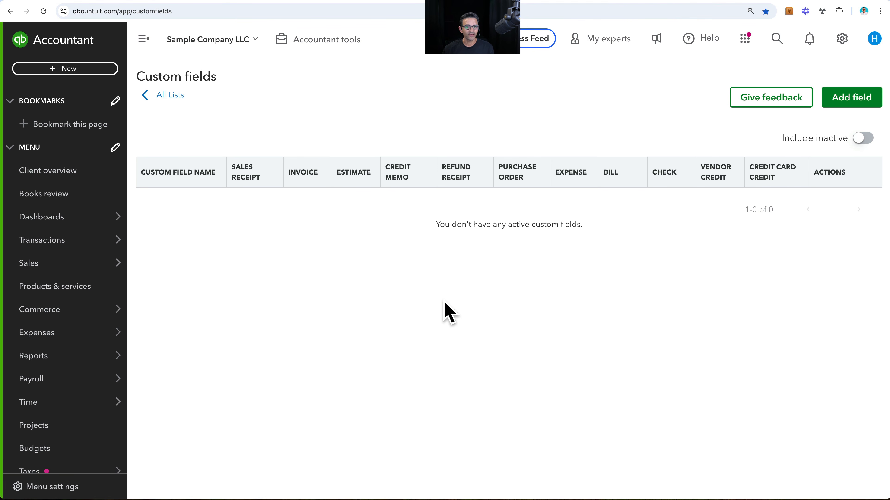
- Start a new custom field named Marketing Source with the data type Dropdown list
left_click(859, 99)
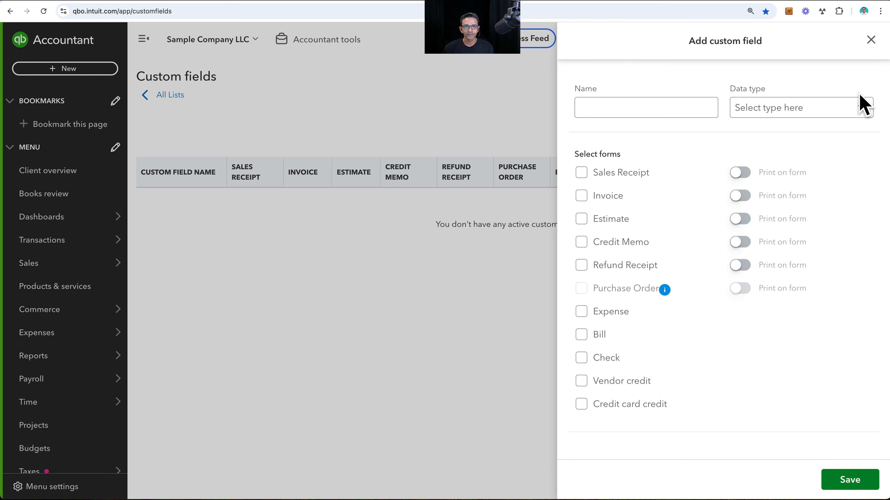
left_click(596, 108)
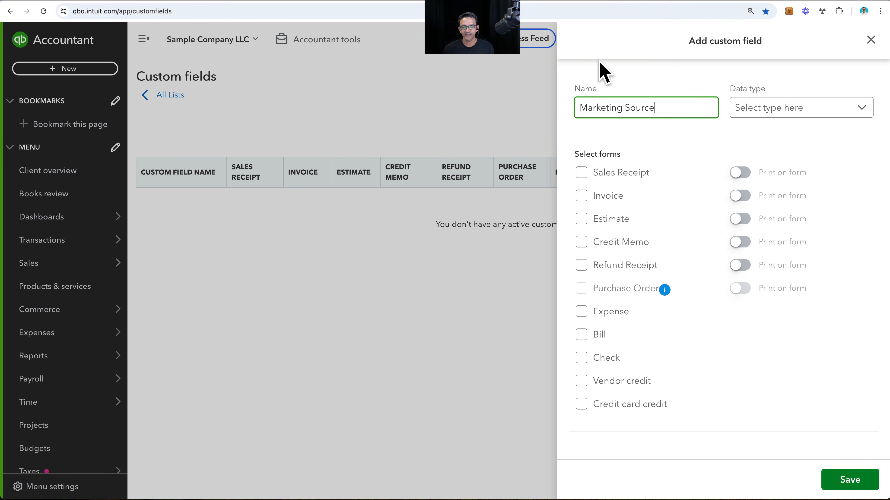
left_click_drag(660, 106, 561, 113)
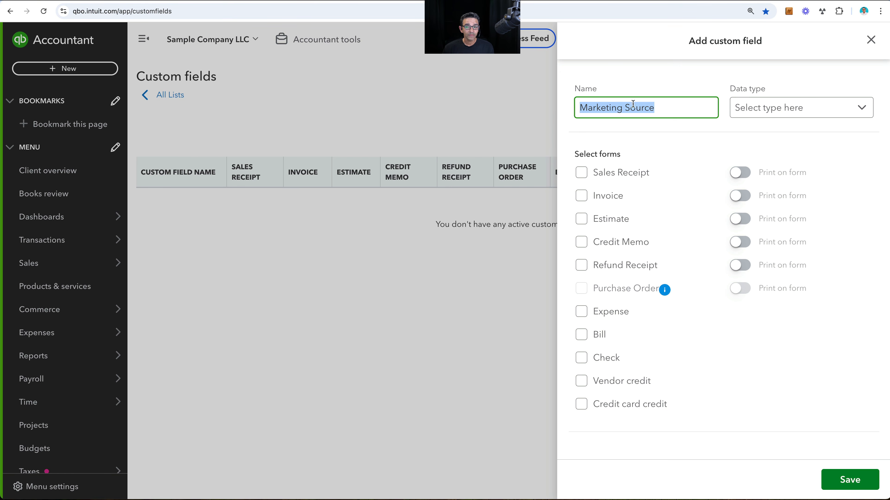
left_click(805, 113)
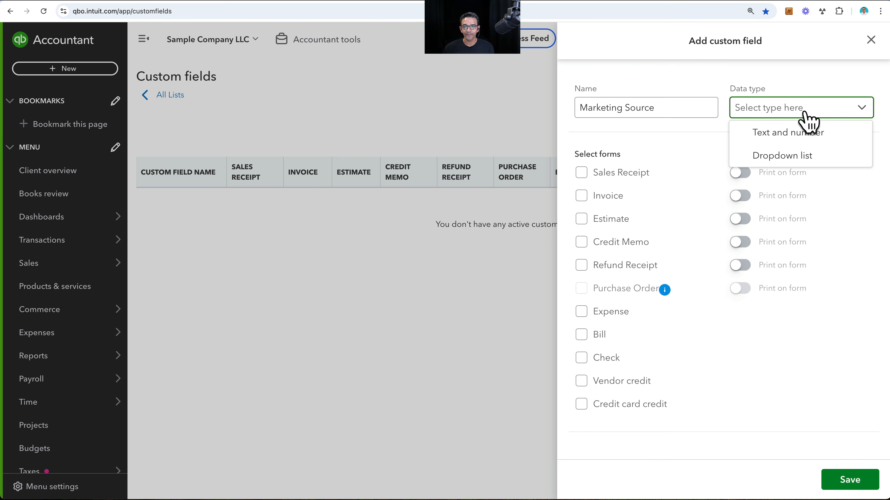
left_click(789, 159)
left_click(773, 112)
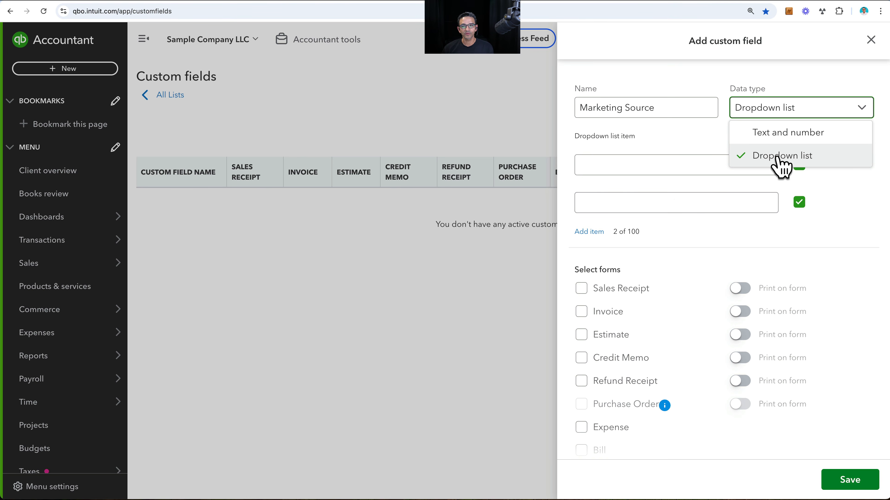
left_click(781, 163)
- Fill the dropdown list with the items Google Maps (Local), Word of Mouth, Google Ads, Facebook Campaign and Magazine
left_click(595, 162)
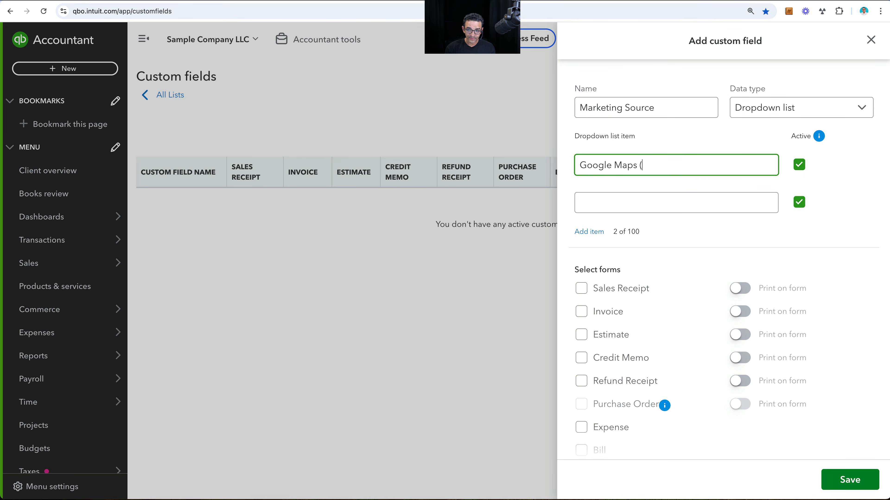
type("Google Maps (Local)")
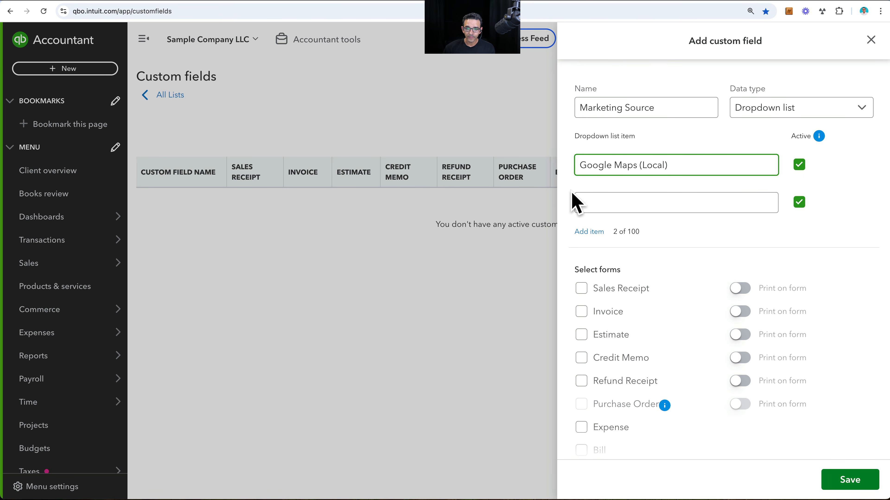
left_click(599, 199)
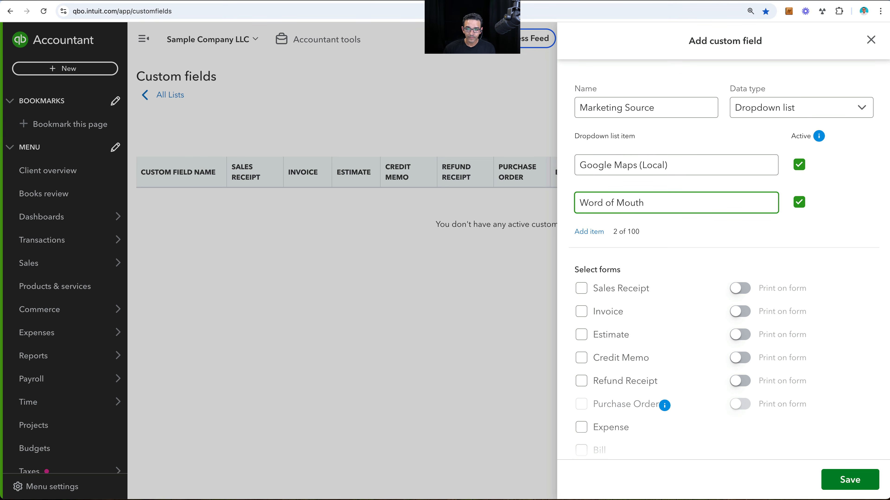
left_click(589, 232)
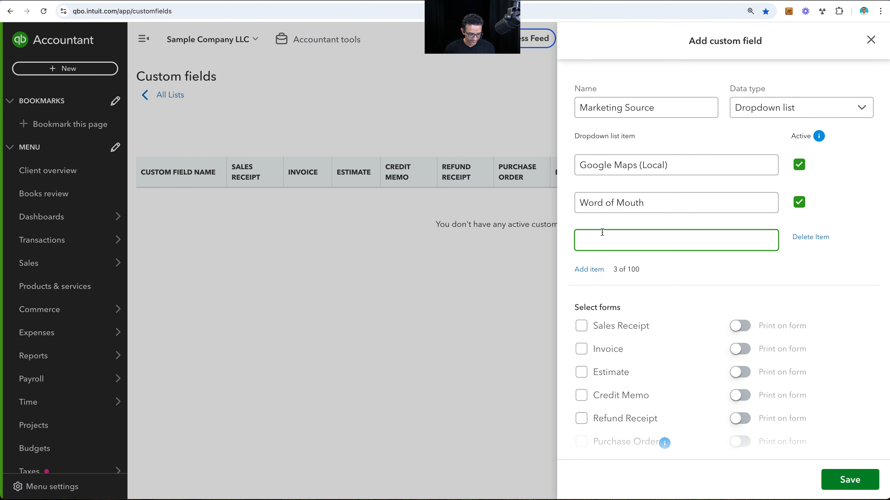
type("Google Ads")
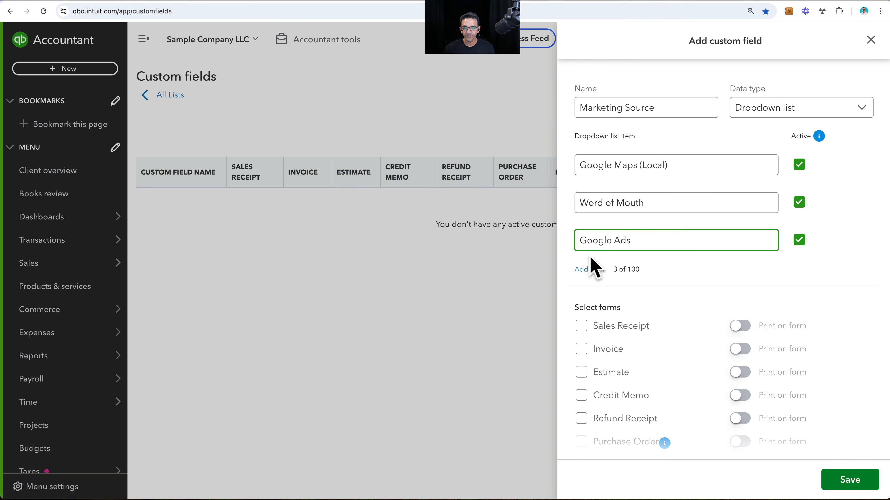
left_click(589, 269)
type("Facebook Campai")
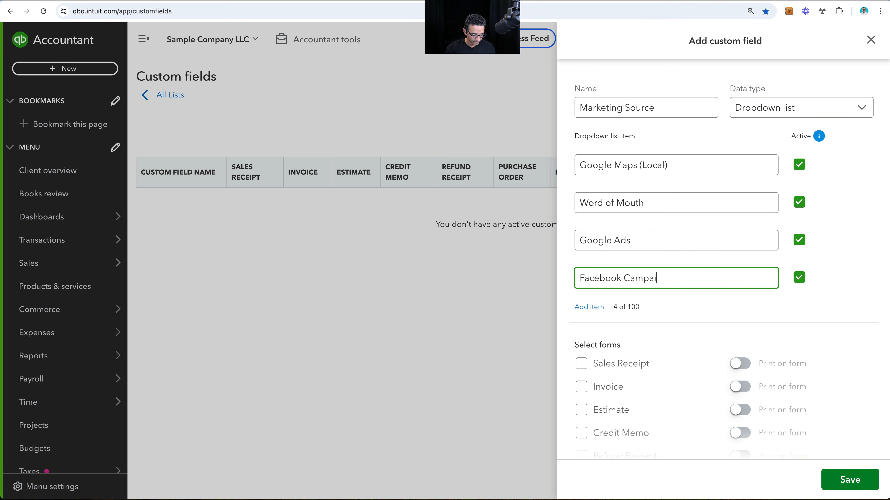
type("gn")
left_click(589, 307)
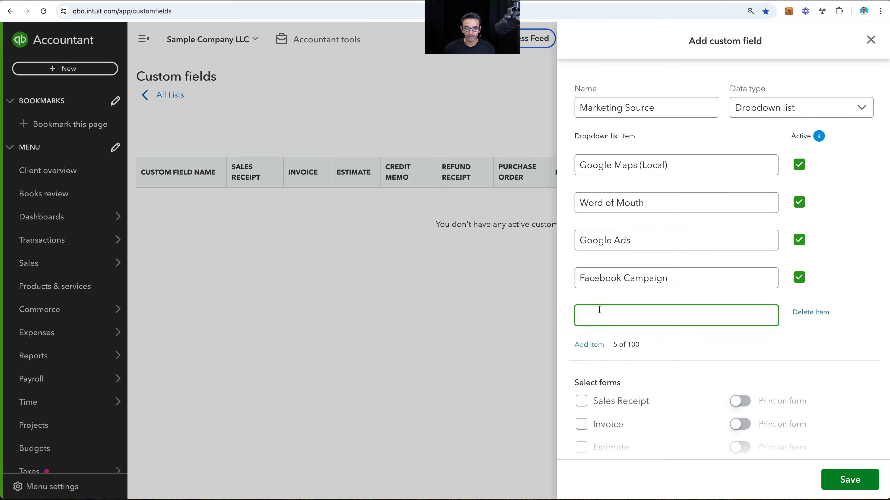
type("Magazine")
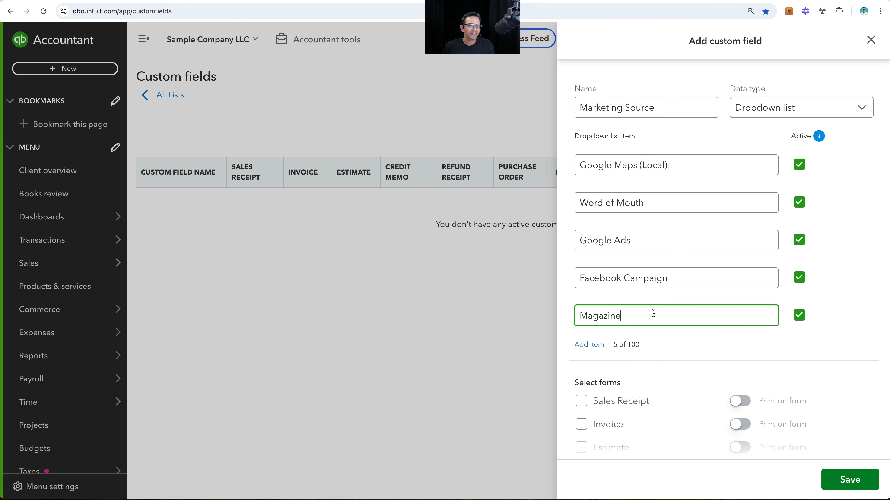
- Assign the Marketing Source field to the Sales Receipt, Invoice and Estimate forms
scroll(657, 316, "down", 5)
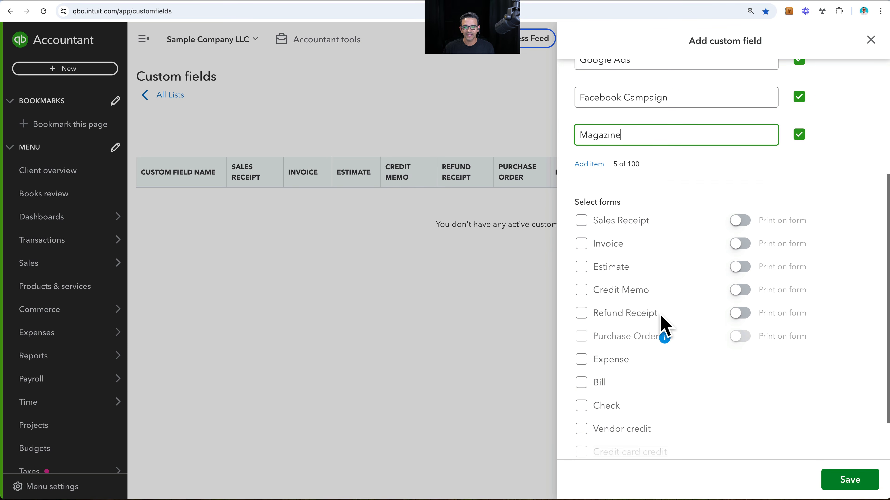
scroll(586, 233, "down", 1)
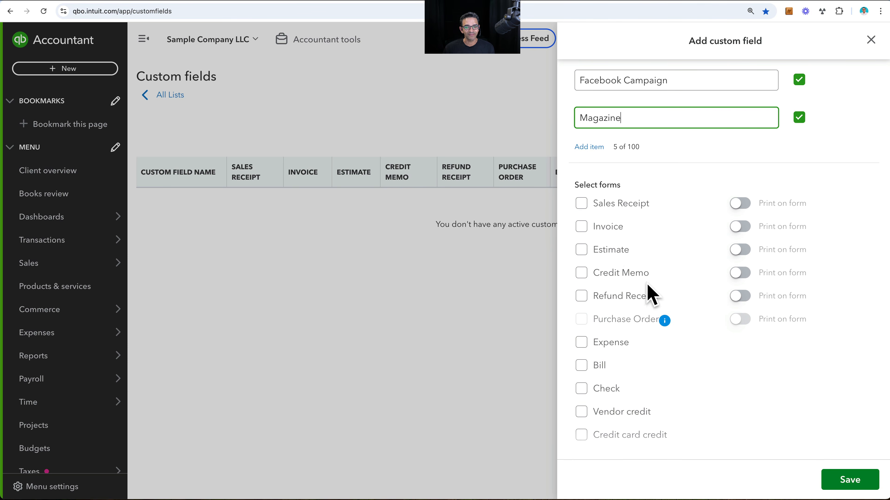
left_click(582, 204)
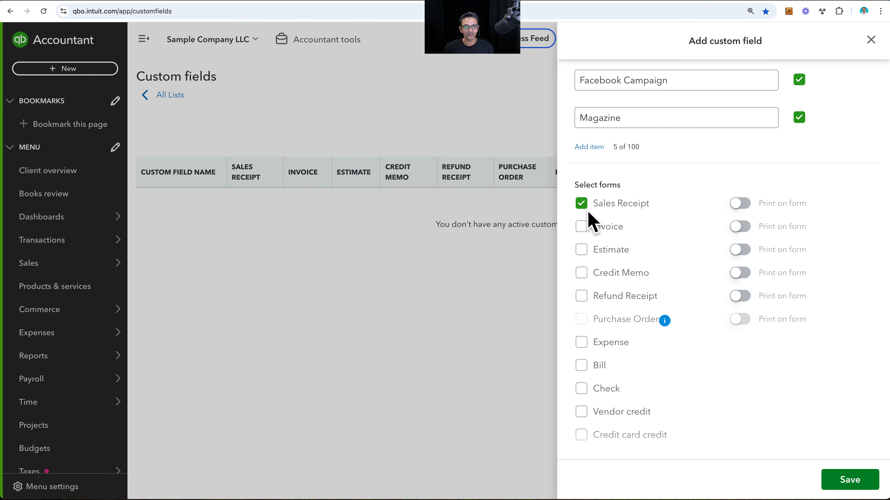
left_click(584, 227)
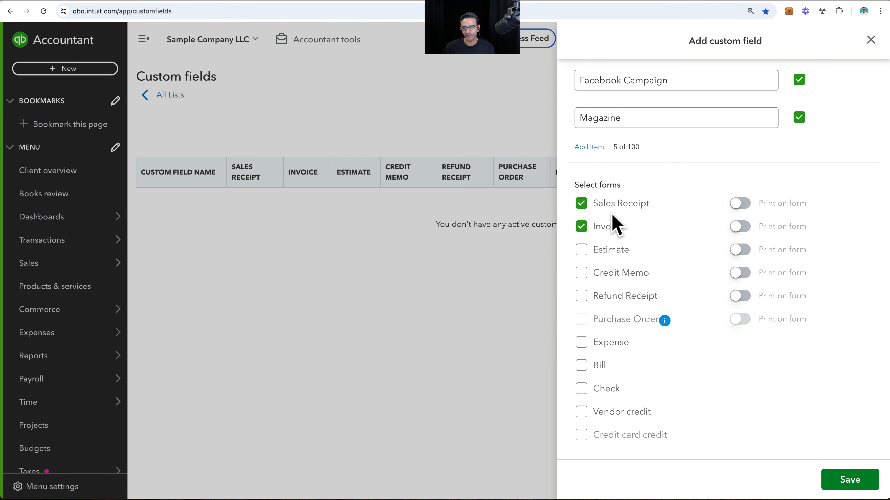
left_click(581, 249)
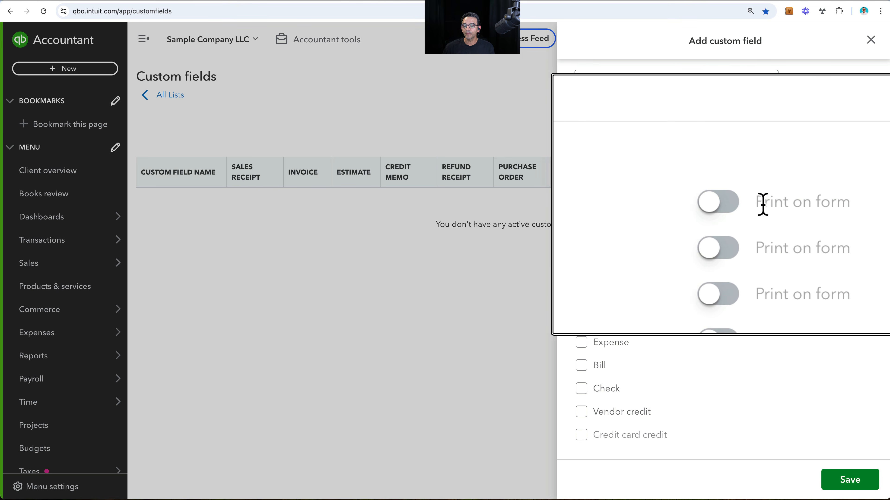
left_click(745, 205)
left_click(742, 228)
left_click(741, 229)
left_click(743, 206)
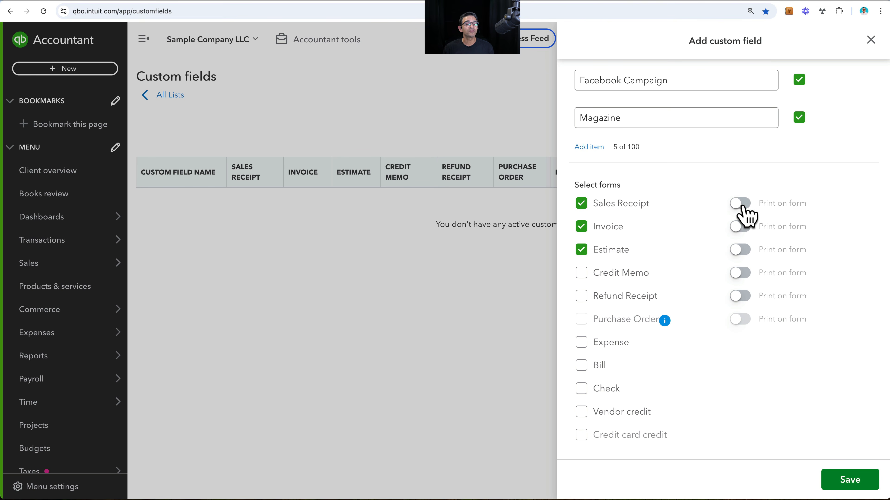
- Review the list items and selected forms of the Marketing Source field and save it
scroll(742, 215, "down", 1)
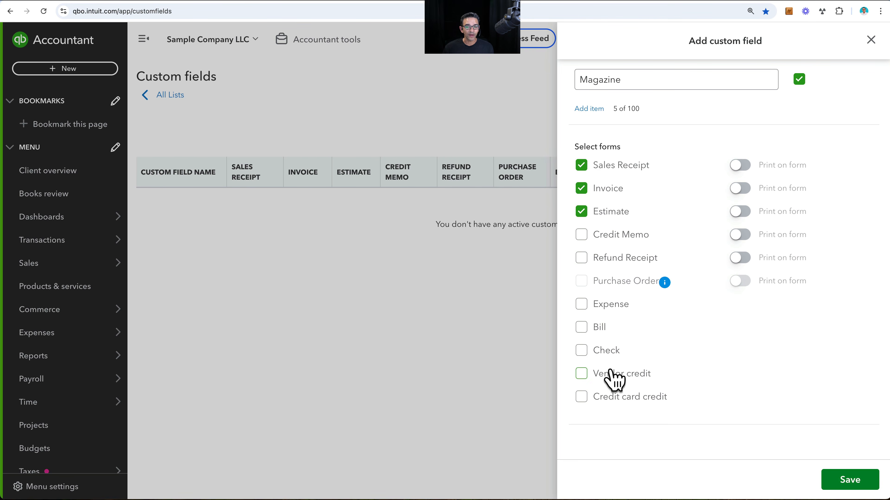
scroll(699, 350, "up", 1)
scroll(681, 274, "up", 5)
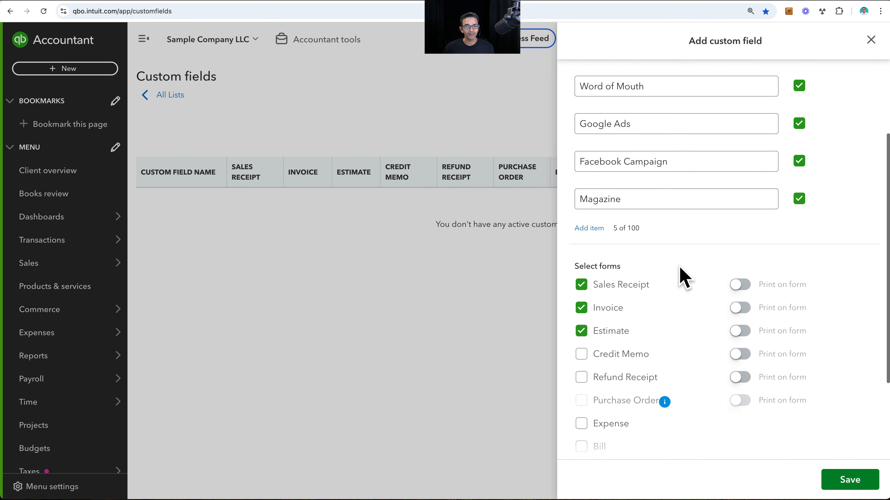
scroll(683, 277, "down", 1)
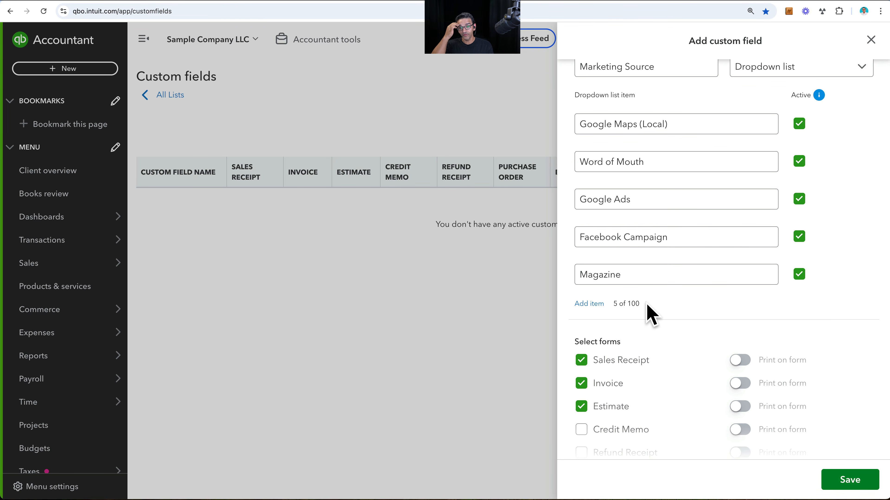
left_click(850, 483)
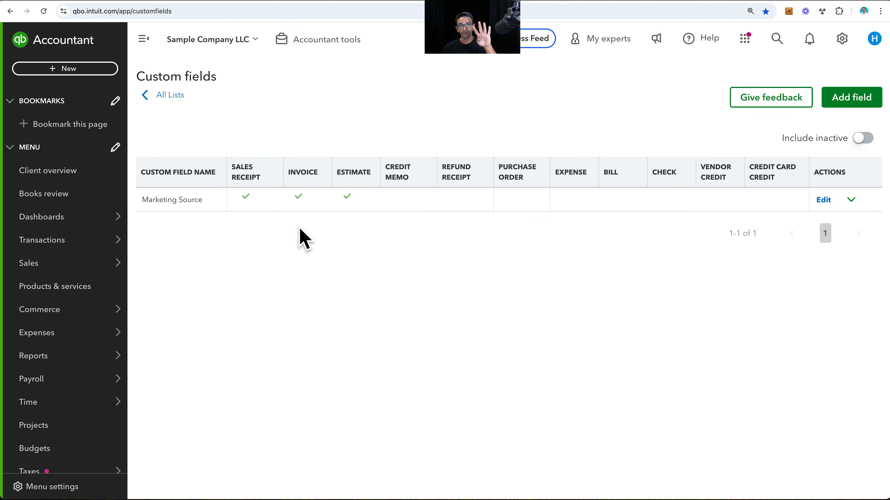
- Start a Dropdown list custom field named Region and assign it to the Sales Receipt, Invoice and Estimate forms
left_click(844, 102)
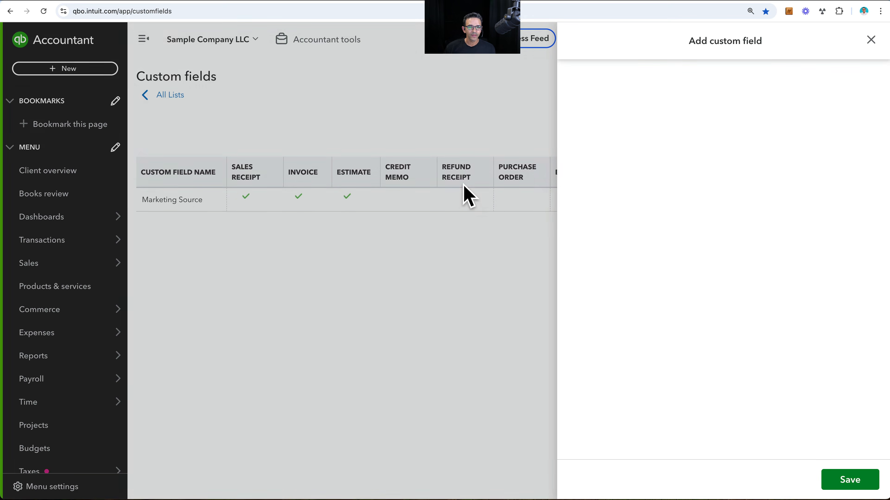
left_click(627, 108)
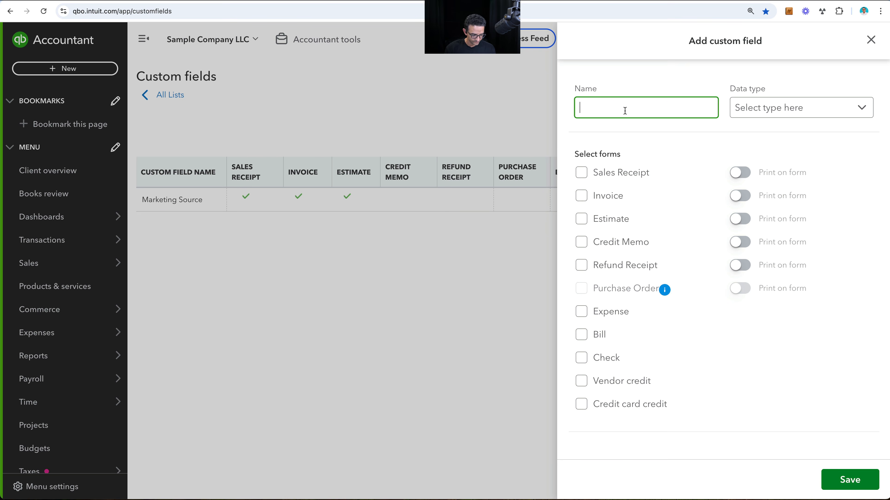
left_click(783, 114)
left_click(769, 158)
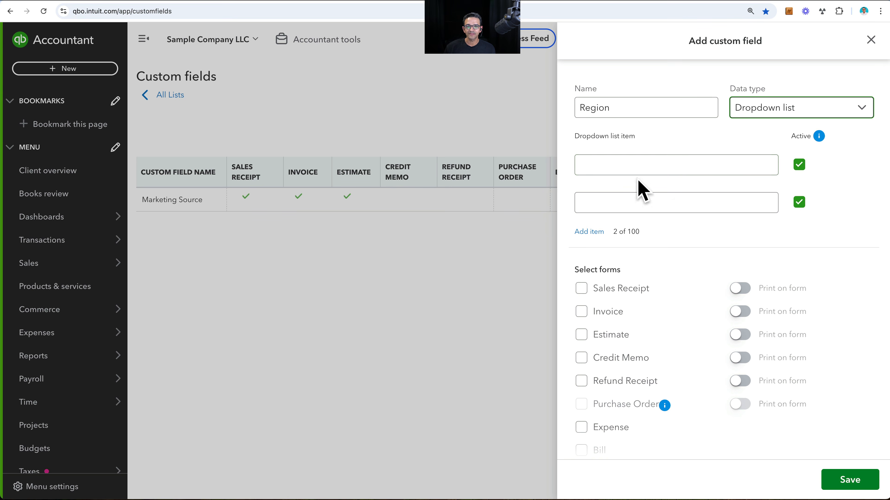
left_click(582, 291)
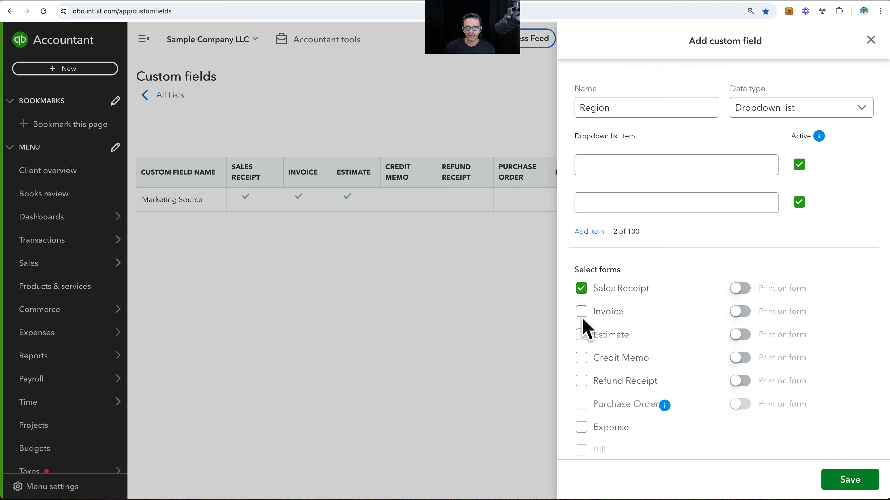
- Fill the Region dropdown list with the items North, South, East and West, and save the field
left_click(607, 162)
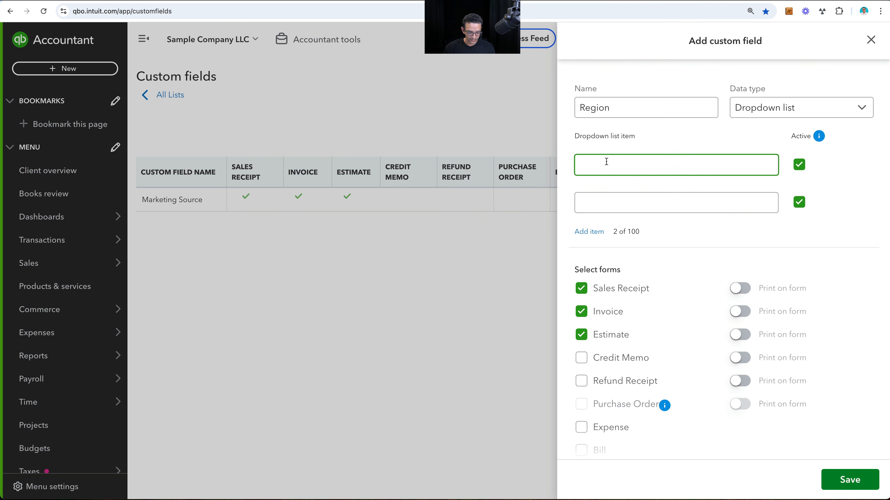
type("North")
left_click(637, 202)
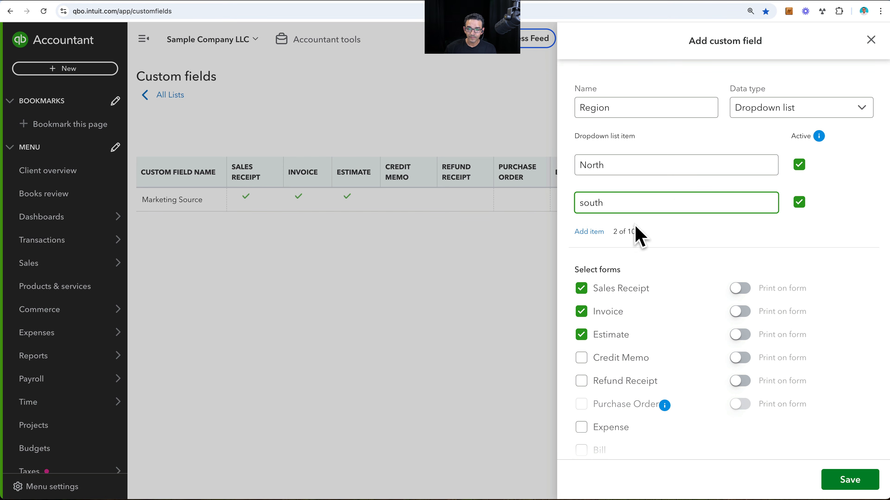
type("south")
left_click(590, 232)
left_click(595, 235)
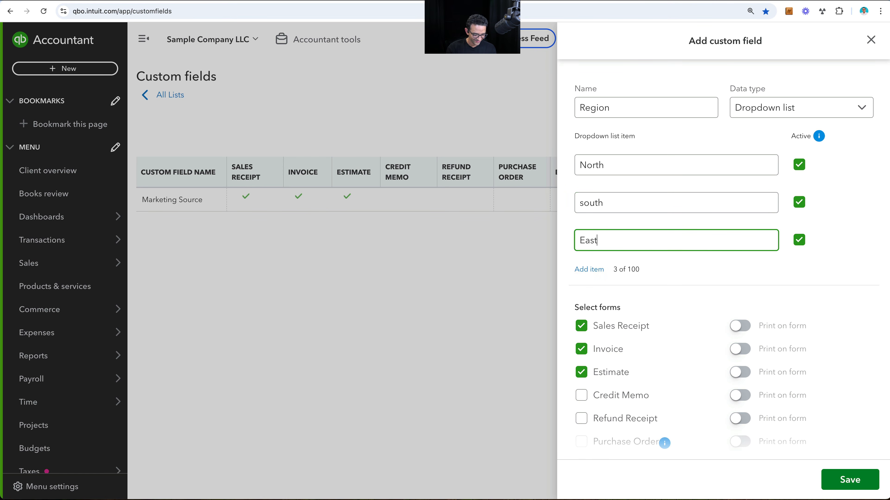
left_click(586, 267)
left_click(603, 275)
left_click(581, 202)
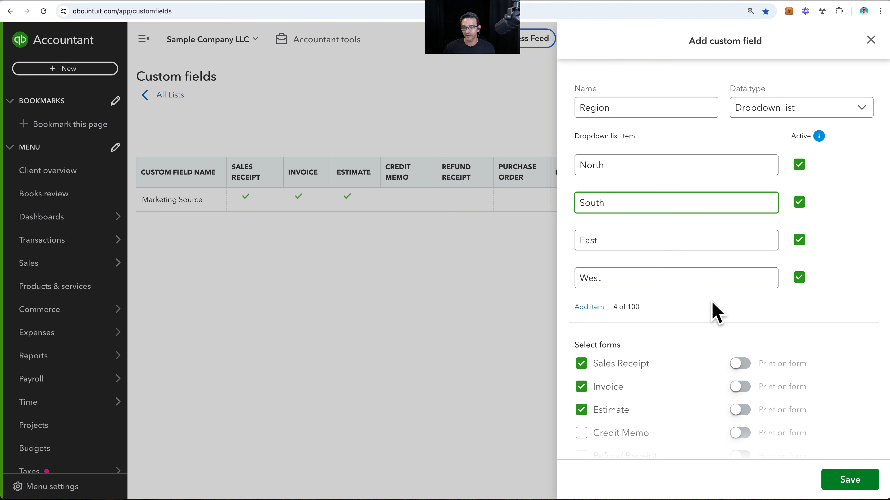
left_click(847, 480)
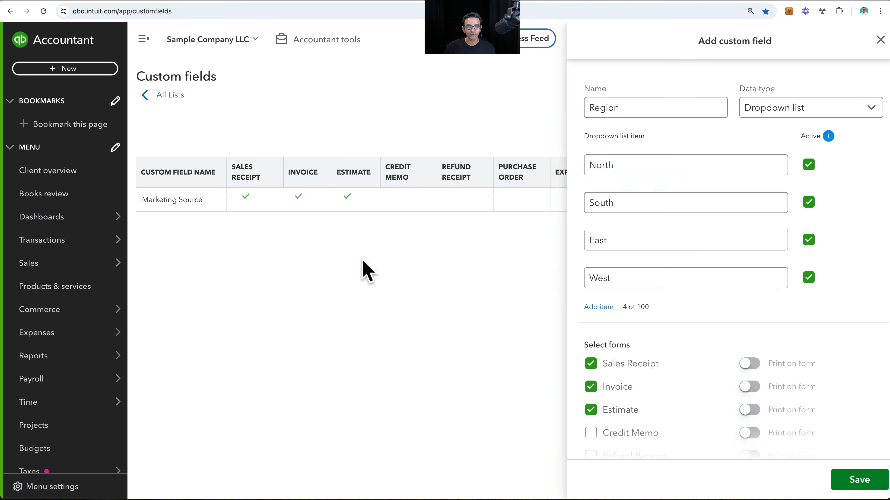
- Start a Dropdown list custom field named Sales Rep and assign it to the Sales Receipt, Invoice and Estimate forms
left_click(851, 105)
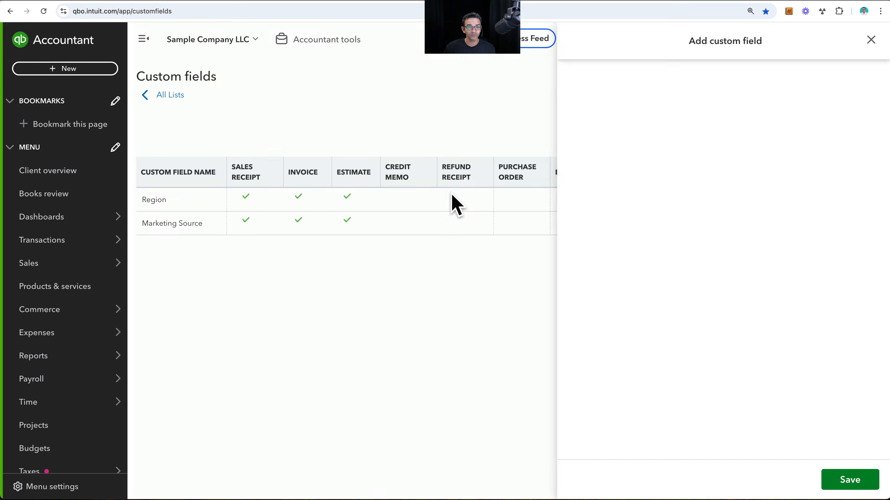
left_click(632, 112)
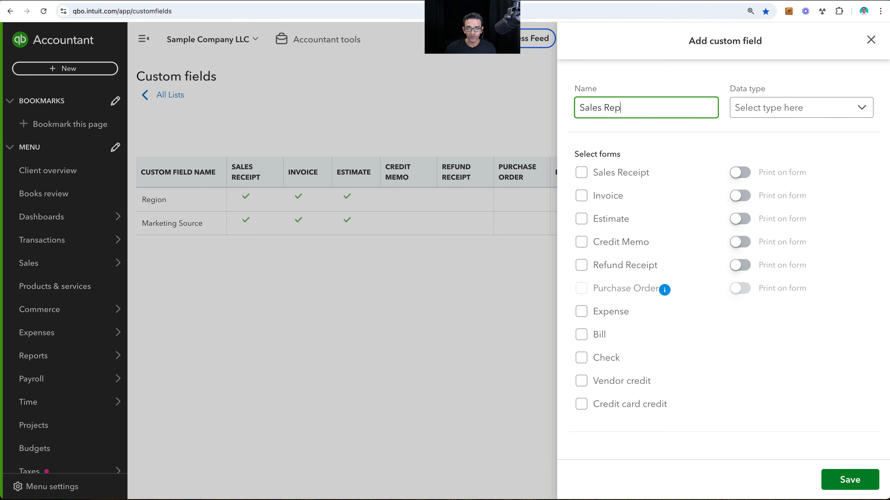
left_click(763, 112)
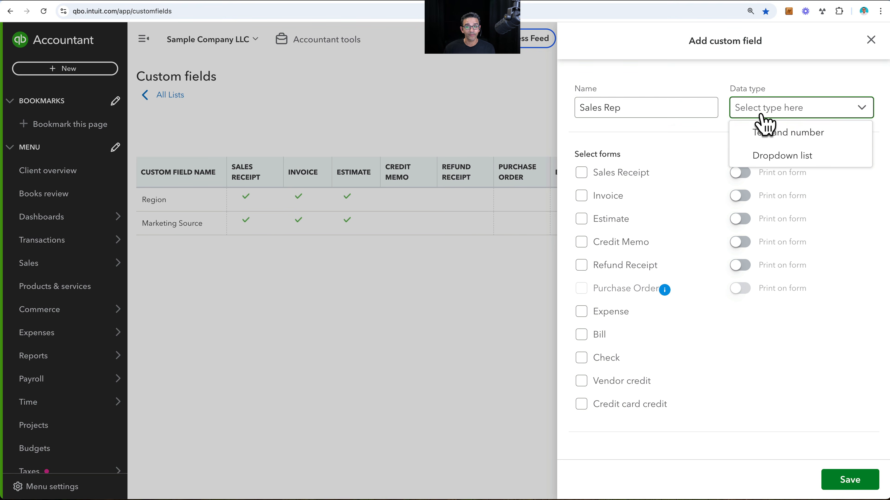
left_click(774, 158)
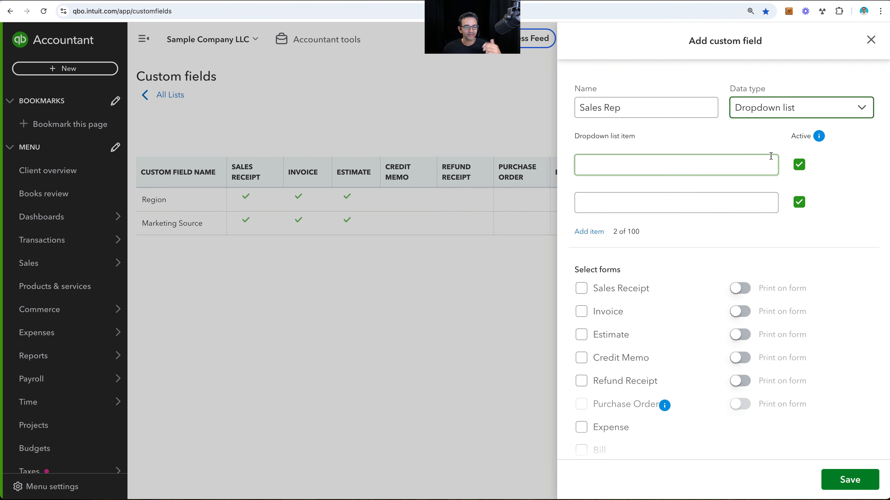
left_click(581, 288)
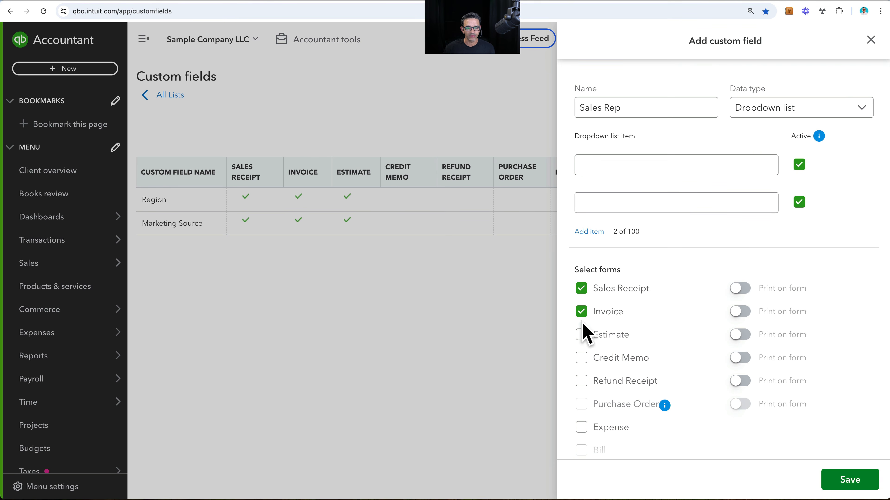
- Enter the first names of three sales reps as the Sales Rep dropdown items and save the field
left_click(609, 171)
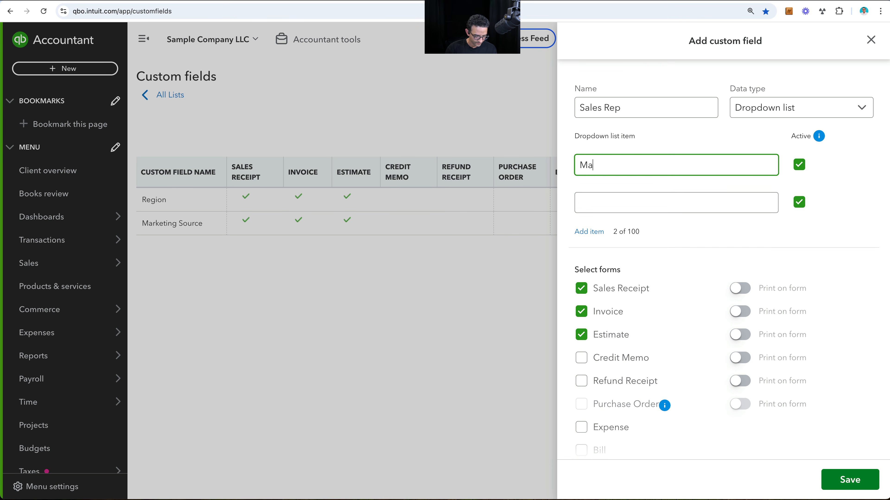
left_click(599, 195)
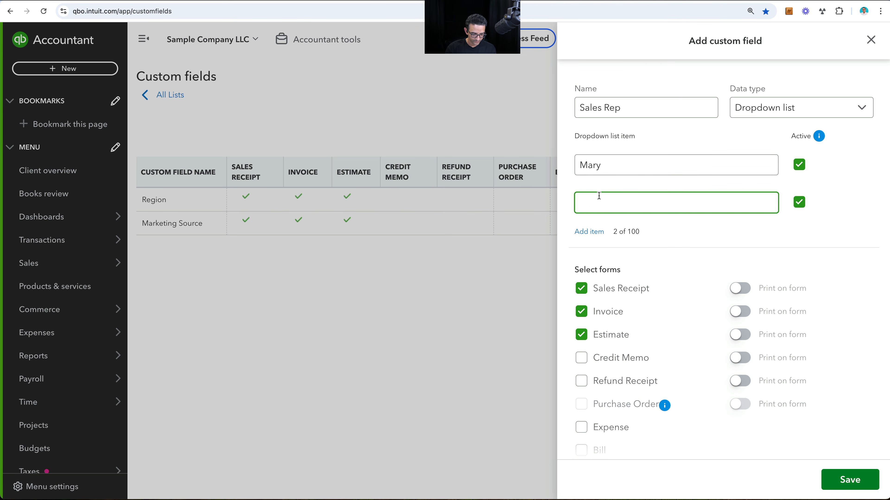
left_click(582, 232)
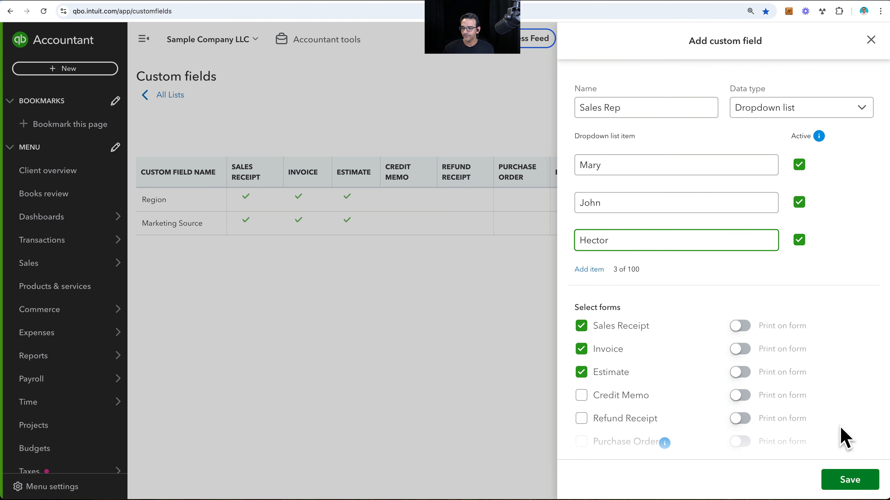
left_click(851, 486)
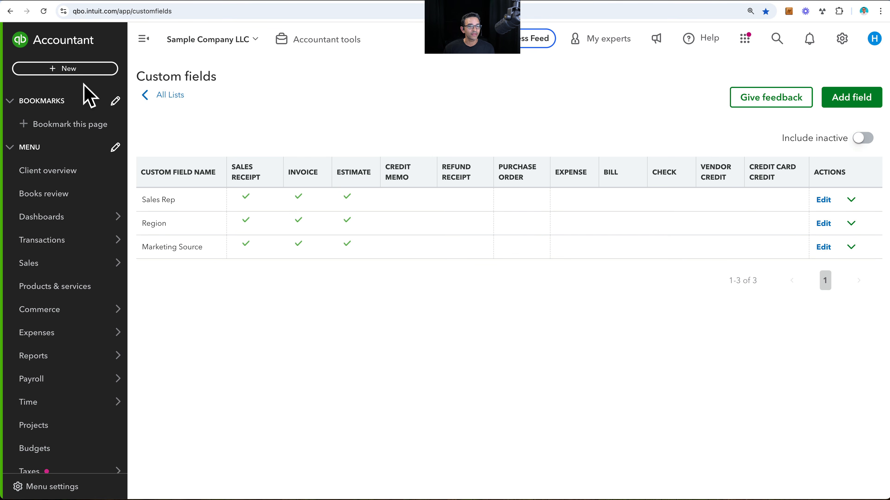
- Open a blank invoice to examine how the three custom fields are shown on it, and close it
left_click(53, 69)
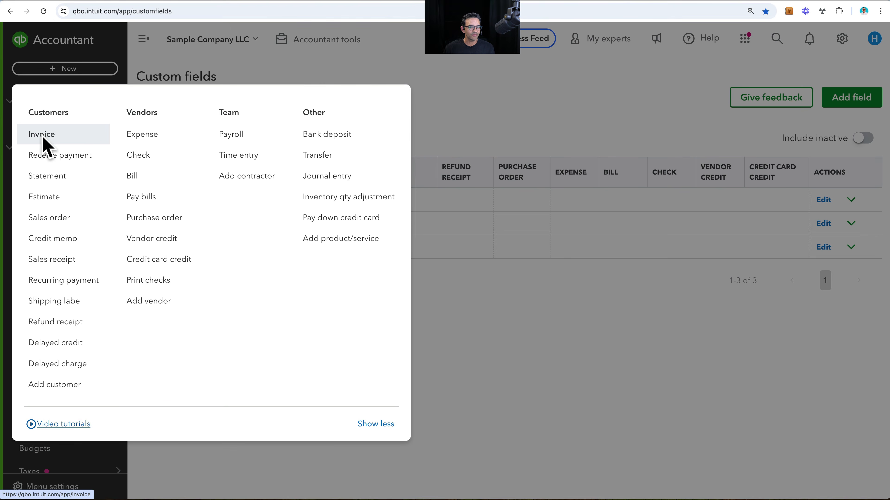
left_click(42, 135)
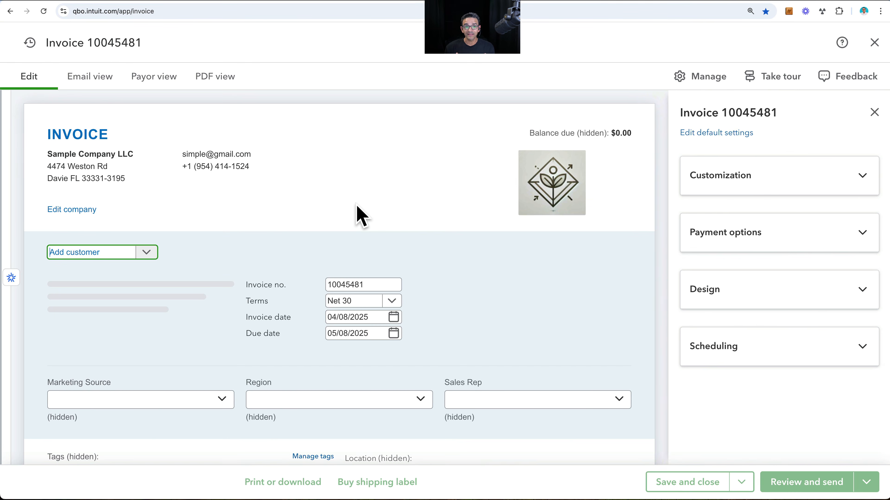
scroll(391, 244, "down", 1)
scroll(395, 255, "down", 3)
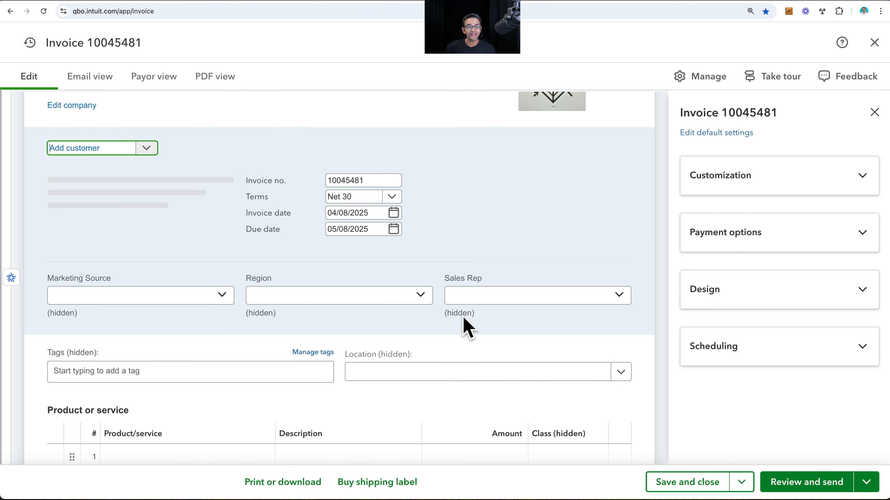
left_click(466, 304)
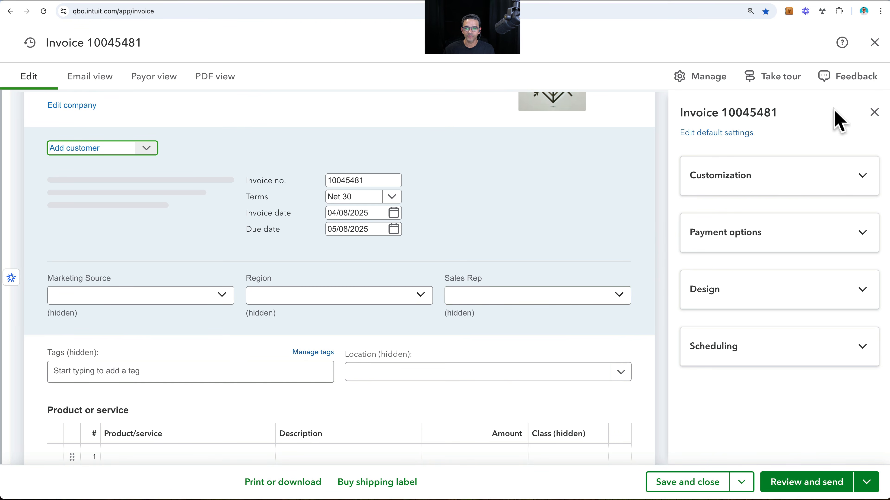
left_click(874, 43)
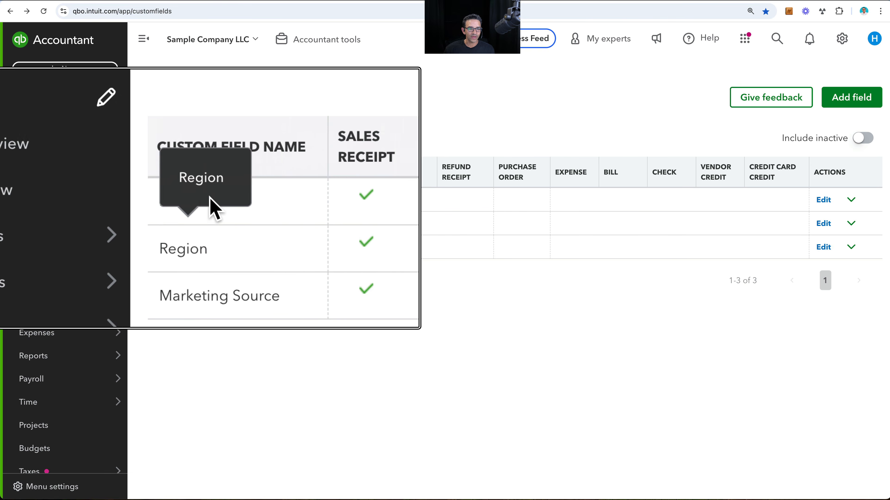
- Turn on printing of the Sales Rep field on the Sales Receipt, Invoice and Estimate forms and save it
left_click(823, 200)
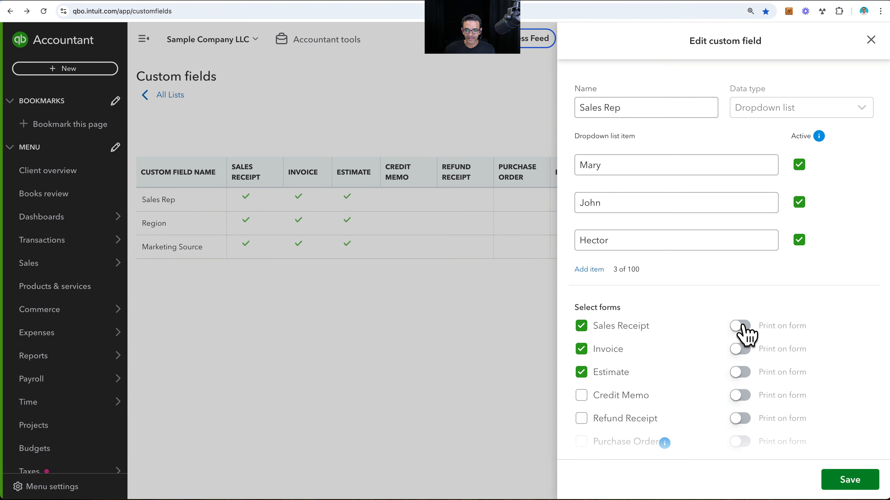
left_click(741, 349)
left_click(739, 372)
left_click(842, 481)
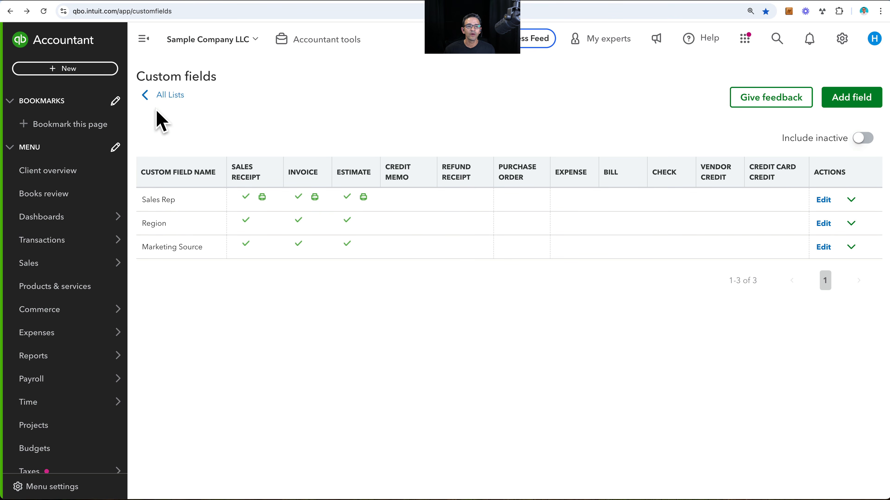
- Create a new invoice and select the first existing customer in the customer list
left_click(56, 67)
left_click(42, 134)
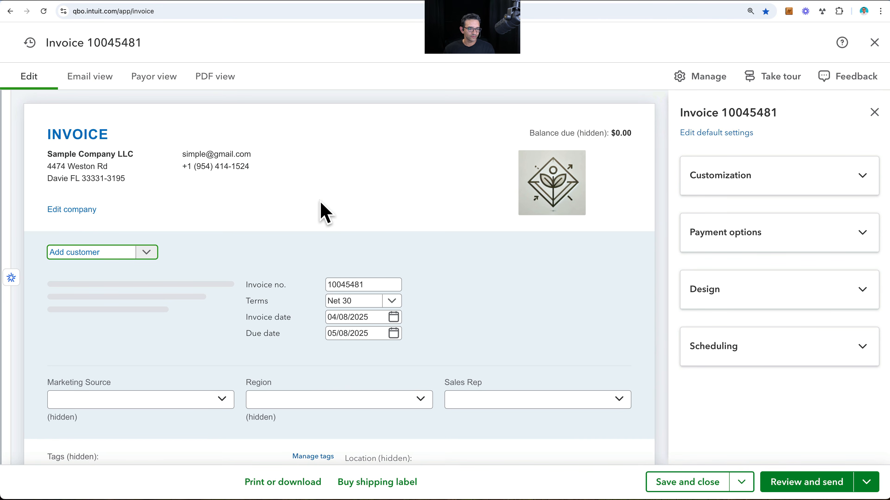
scroll(319, 200, "down", 3)
scroll(324, 217, "up", 1)
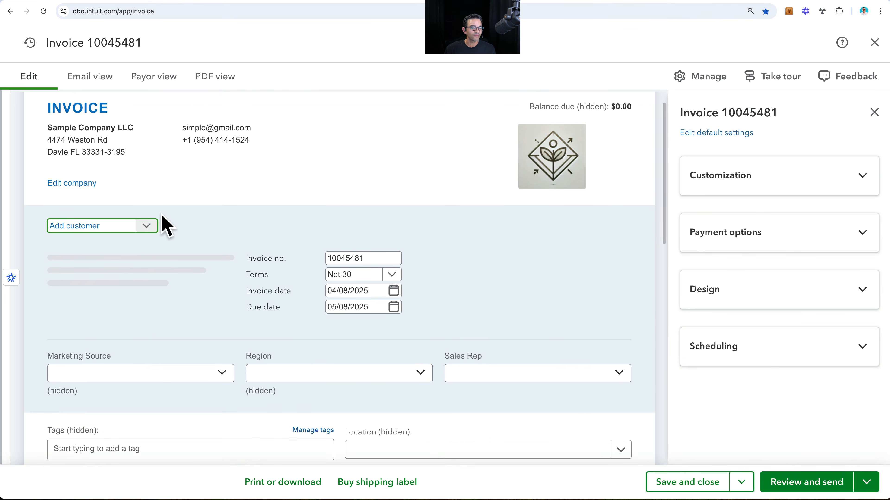
left_click(146, 226)
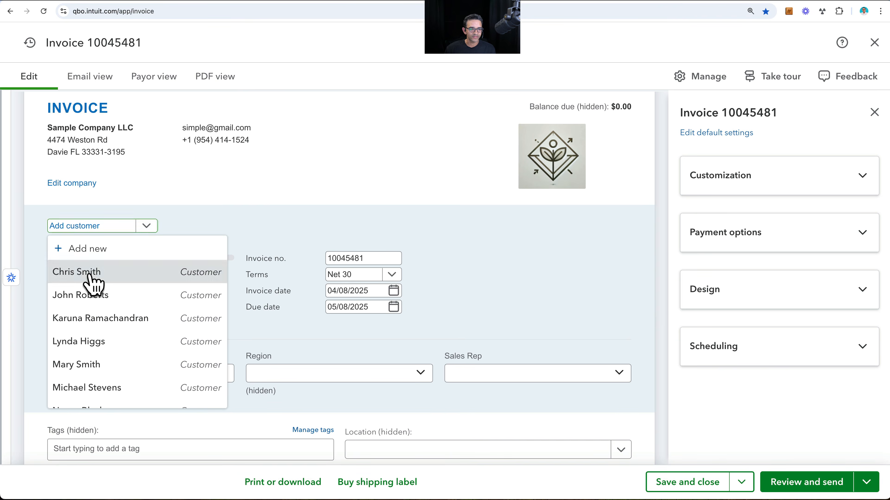
left_click(78, 273)
- Set the invoice's Marketing Source to Google Maps (Local) and Region to North, and choose the second sales rep as Sales Rep
scroll(291, 246, "down", 3)
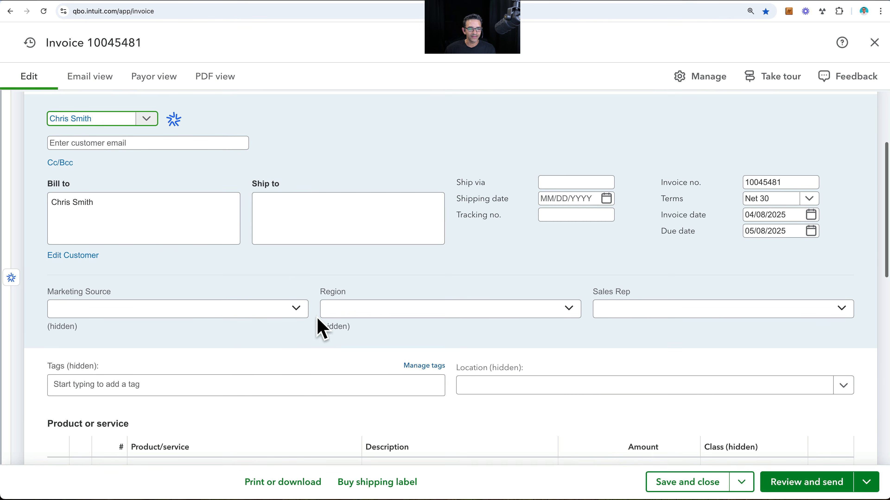
left_click(297, 311)
left_click(100, 333)
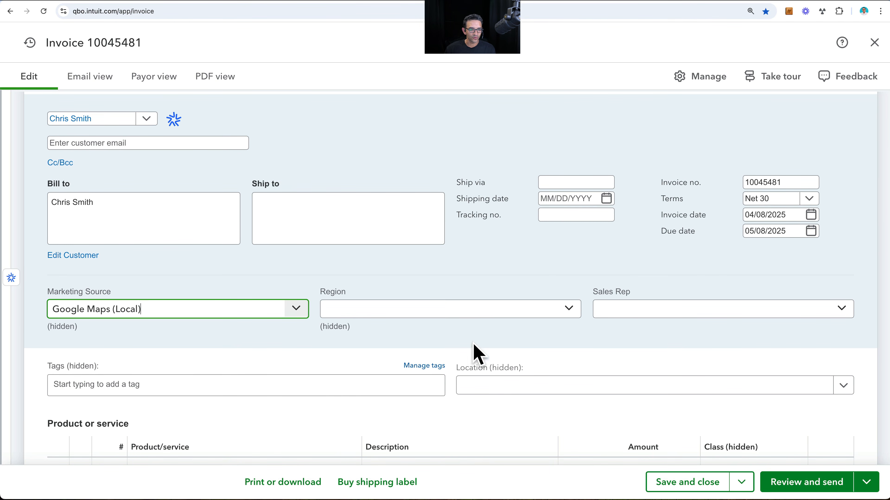
left_click(567, 312)
left_click(385, 335)
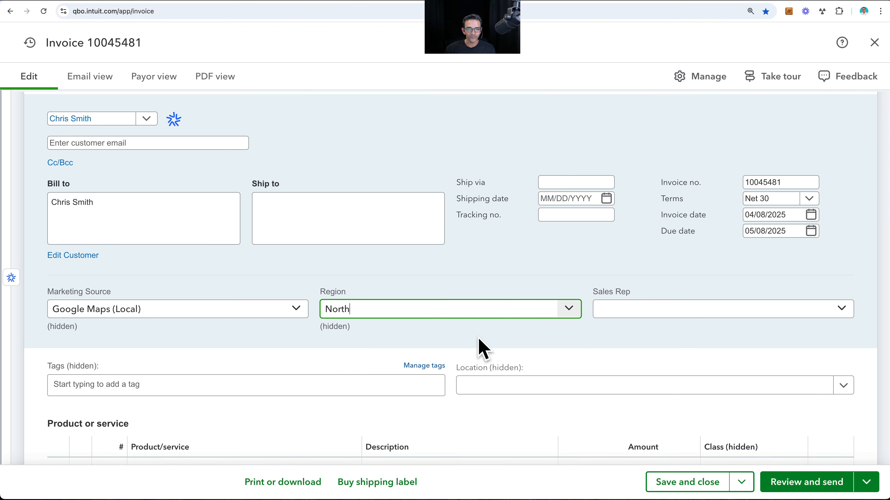
left_click(842, 309)
left_click(663, 358)
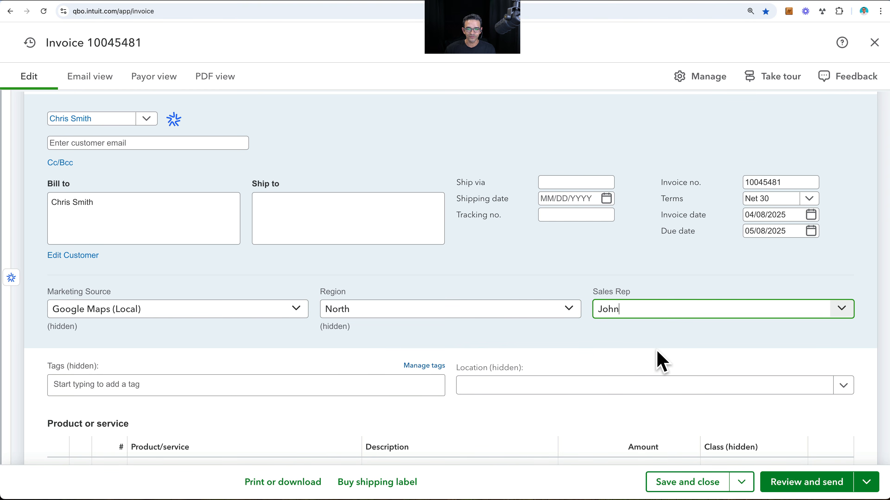
- Add the product 1099 forms to the invoice's first line with an amount of $250
scroll(400, 328, "down", 5)
left_click(328, 271)
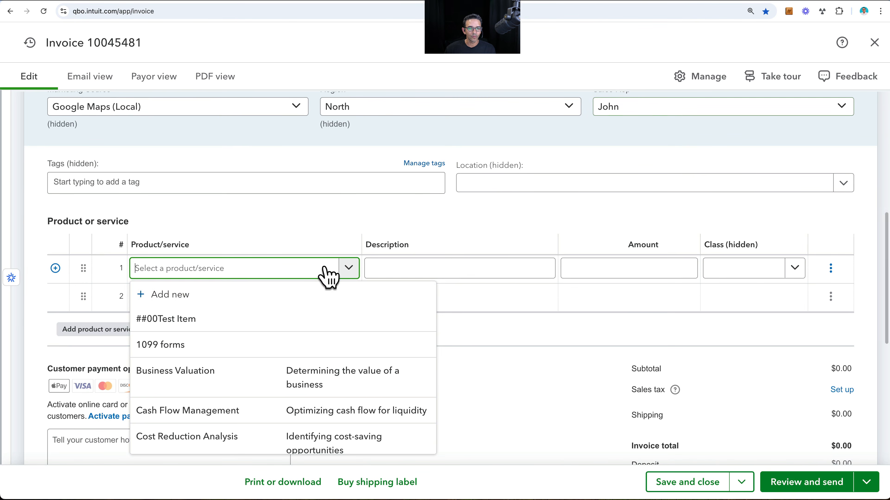
left_click(206, 341)
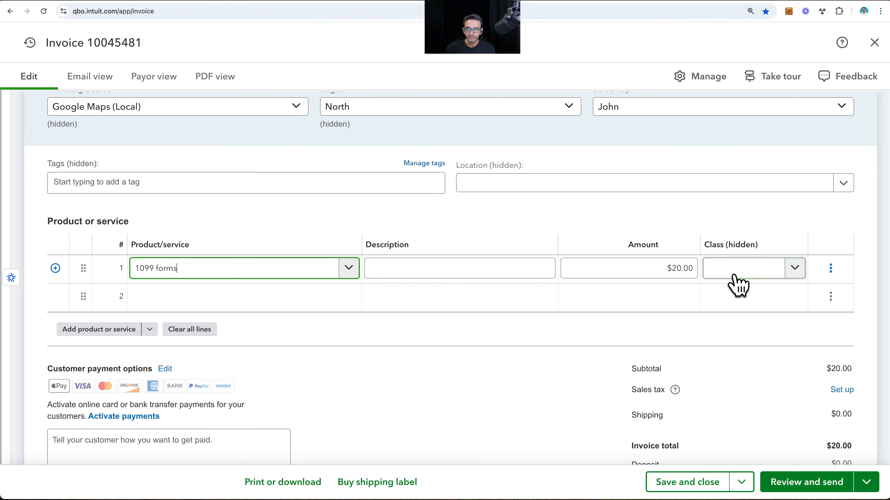
left_click(624, 266)
type("250")
key("Tab")
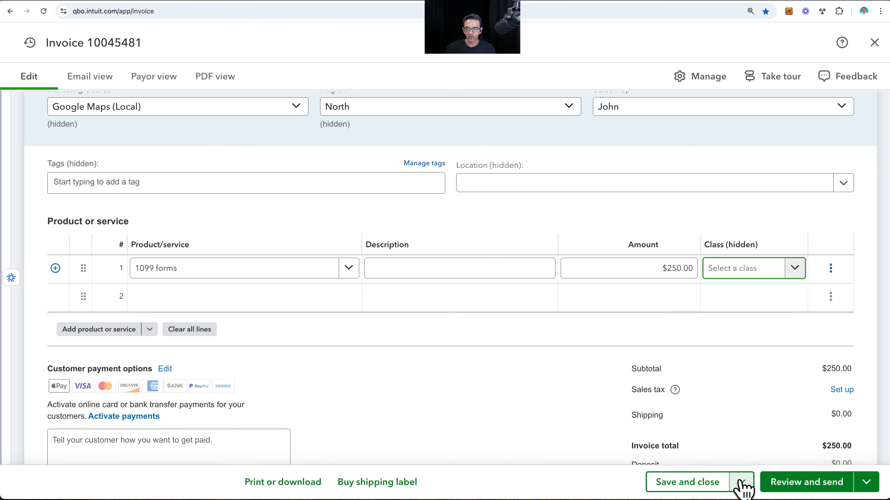
- Save the invoice, start a new one, and select a different existing customer for it
left_click(742, 487)
left_click(708, 452)
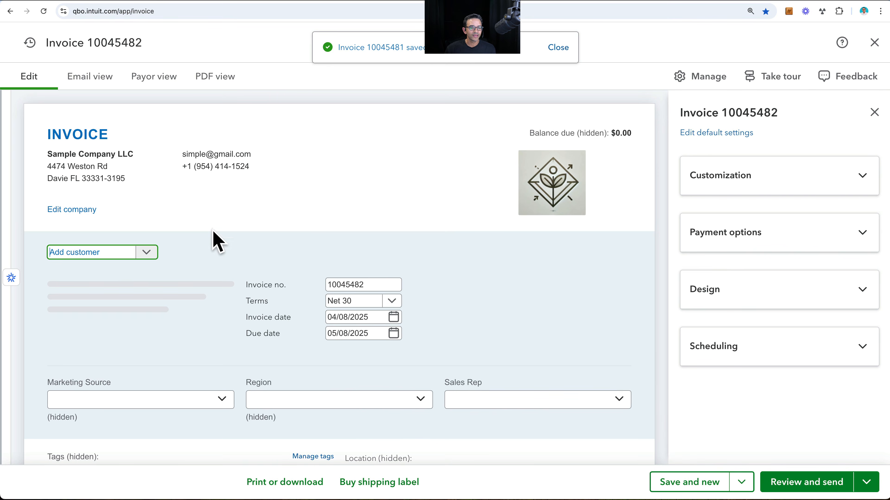
left_click(143, 256)
left_click(72, 344)
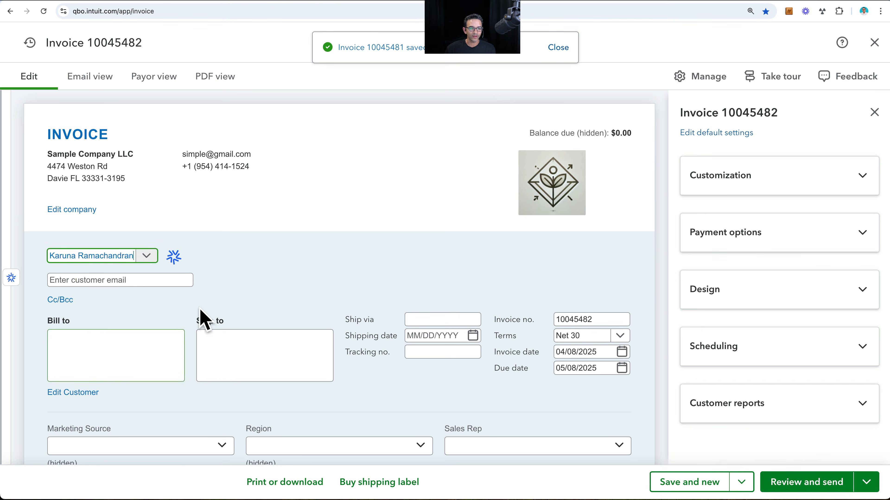
- Set the invoice's Marketing Source to Word of Mouth and Region to East, and choose the second sales rep as Sales Rep
scroll(210, 315, "down", 2)
scroll(218, 313, "down", 3)
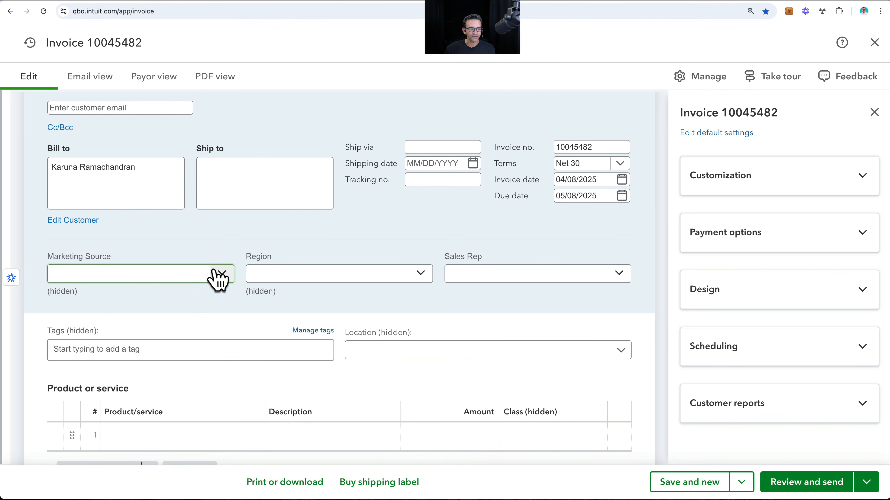
left_click(214, 277)
left_click(102, 323)
left_click(351, 279)
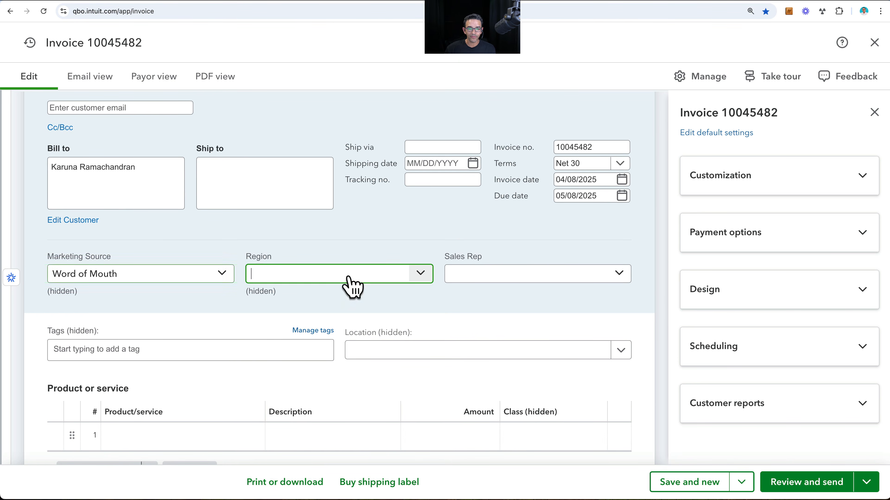
left_click(273, 345)
left_click(575, 276)
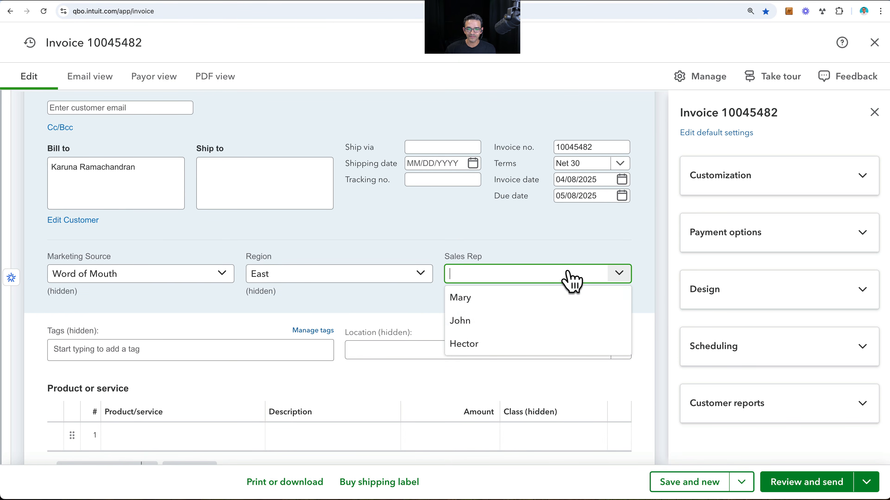
left_click(471, 328)
- Add the service Cash Flow Management to the invoice's first line
scroll(303, 367, "down", 3)
left_click(248, 354)
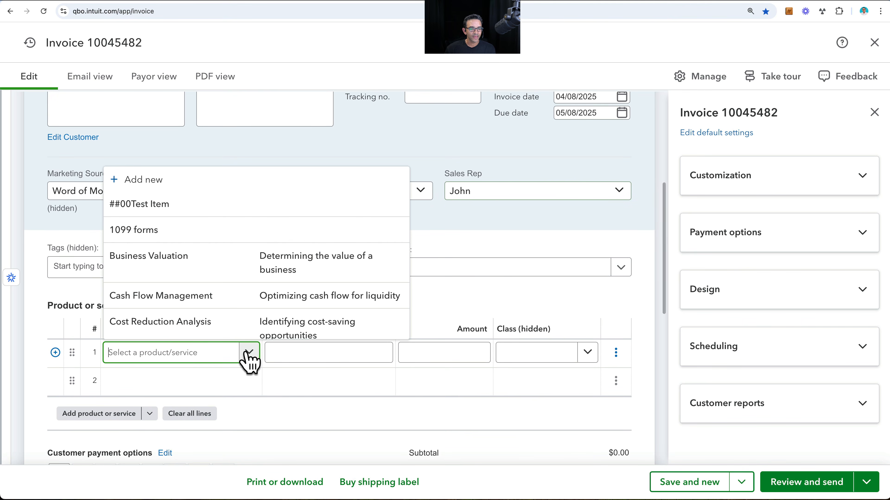
left_click(175, 300)
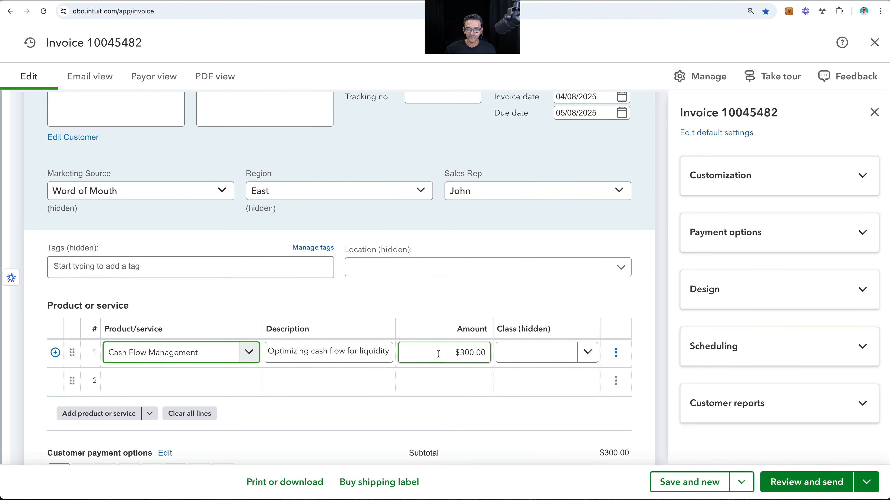
- Save the invoice, start another one, and select an existing customer further down the customer list
left_click(709, 483)
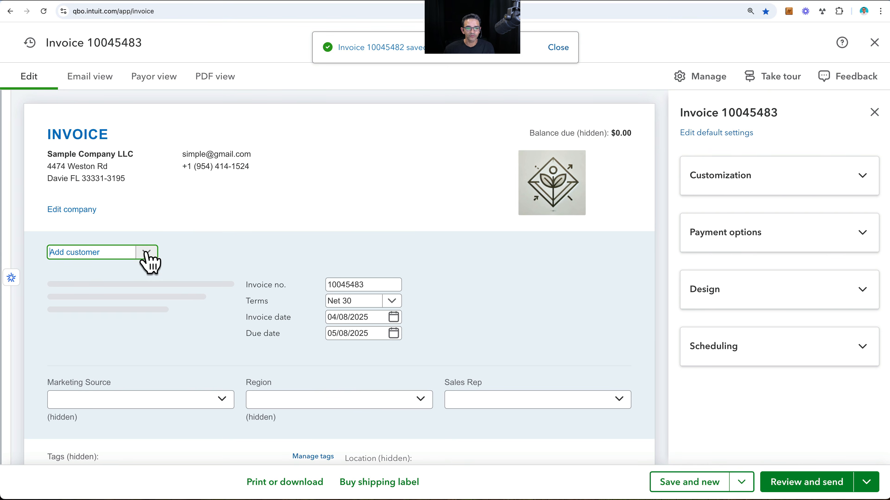
left_click(143, 252)
scroll(129, 292, "down", 3)
left_click(115, 312)
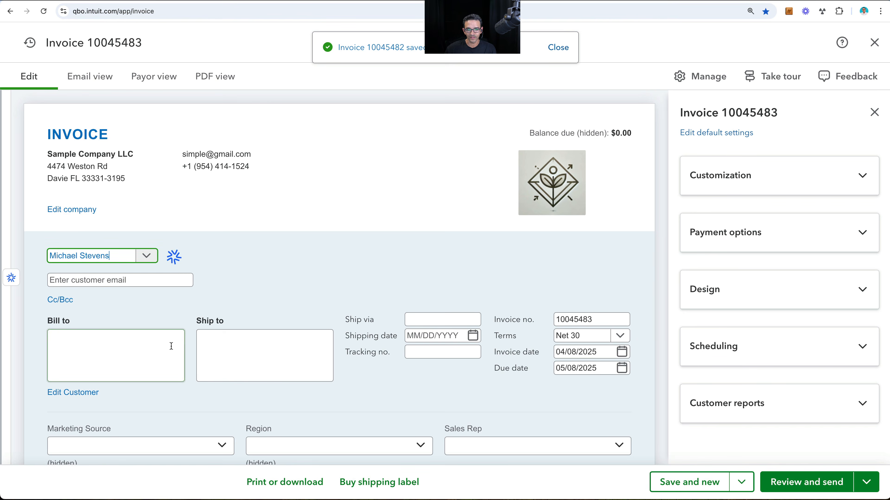
- Set the invoice's Marketing Source to Facebook Campaign and Region to North, and choose the first sales rep as Sales Rep
scroll(175, 357, "down", 2)
scroll(175, 357, "down", 2)
left_click(207, 319)
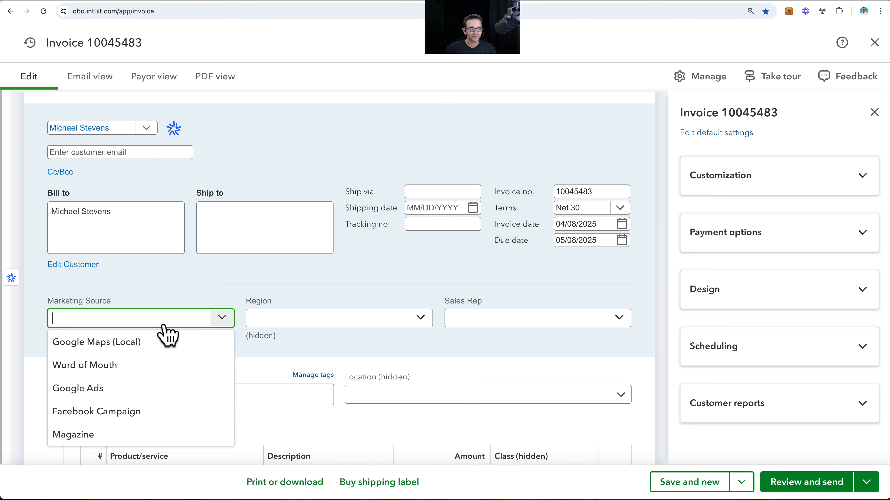
left_click(89, 413)
left_click(341, 321)
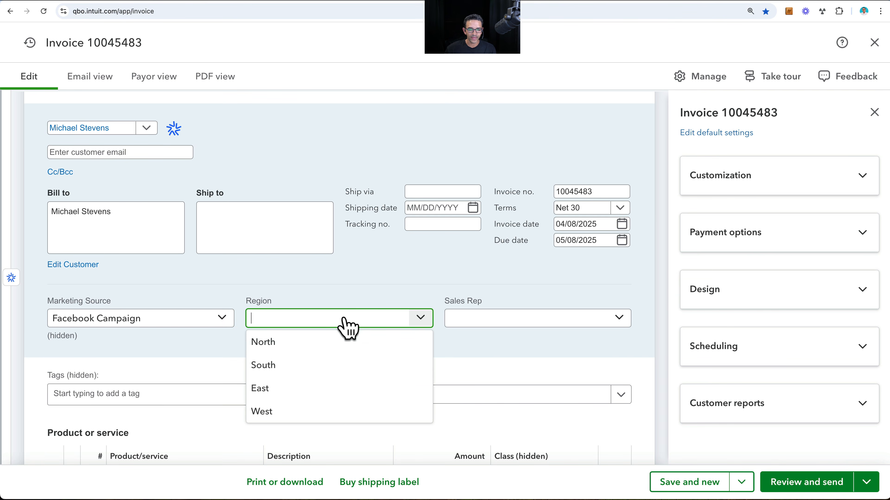
left_click(281, 347)
left_click(496, 321)
left_click(470, 346)
- Add the service Cost Reduction Analysis to the invoice's first line with an amount of $1,500
left_click(697, 482)
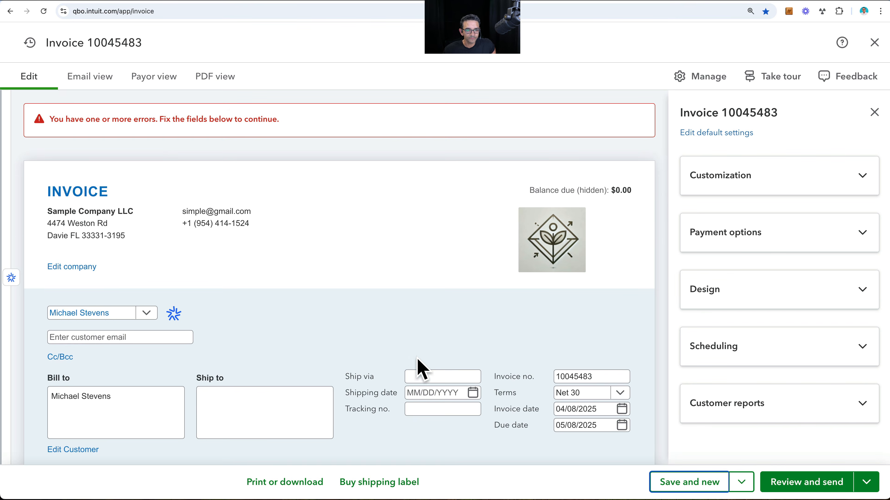
scroll(419, 368, "down", 5)
scroll(266, 407, "down", 4)
left_click(250, 368)
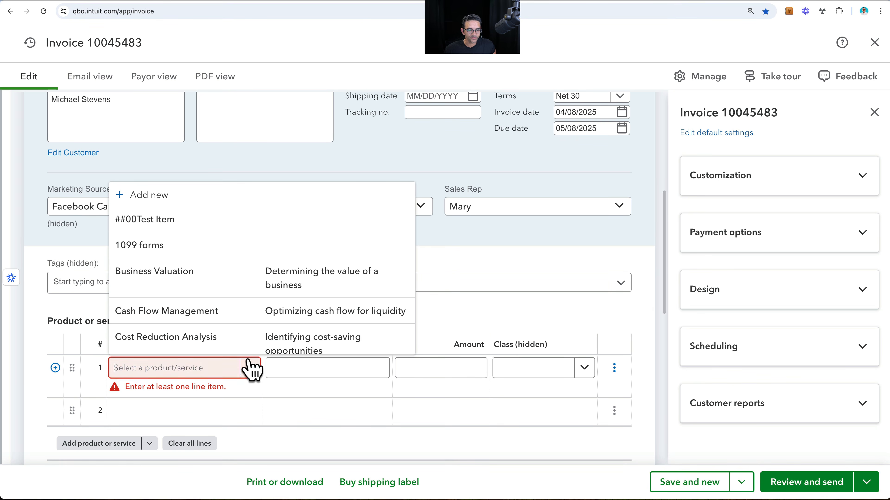
left_click(181, 345)
left_click_drag(398, 367, 526, 377)
type("1,")
type("500")
- Save this invoice and begin the next one for another existing customer further down the customer list
left_click(697, 483)
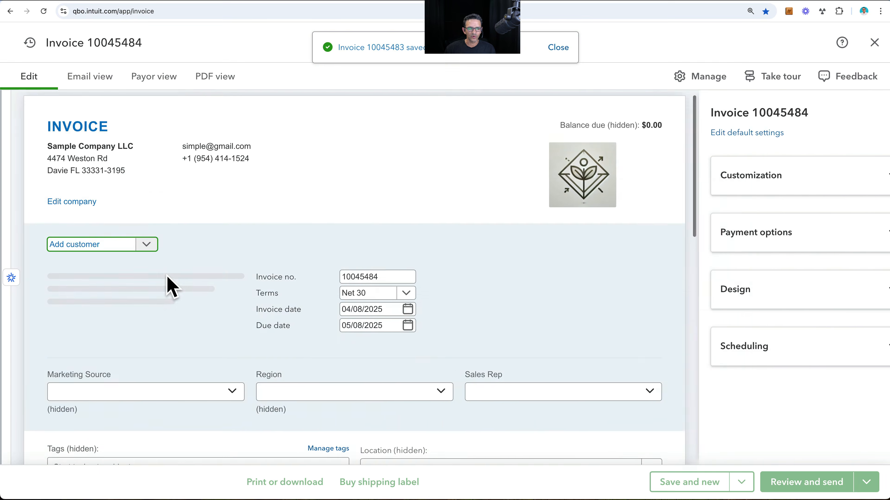
scroll(106, 333, "down", 3)
left_click(74, 350)
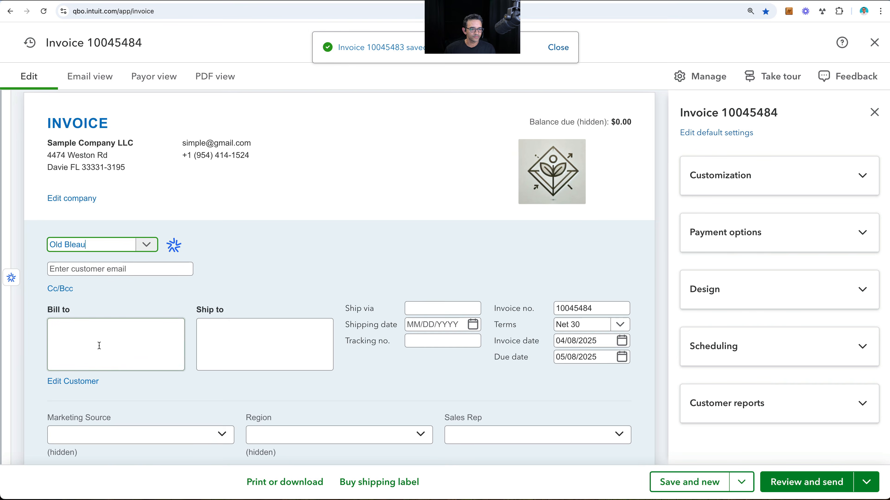
- Set the invoice's Marketing Source to Facebook Campaign and Region to South, and choose the third sales rep as Sales Rep
scroll(169, 357, "down", 5)
left_click(221, 268)
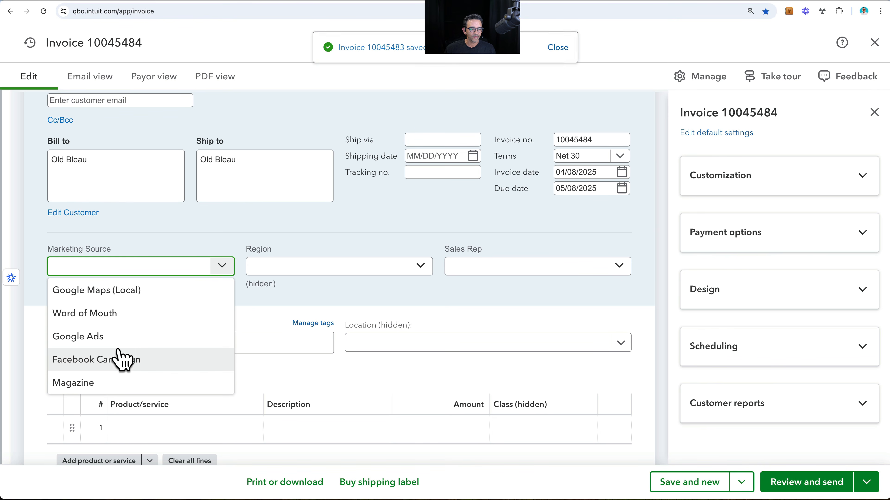
left_click(117, 361)
left_click(336, 272)
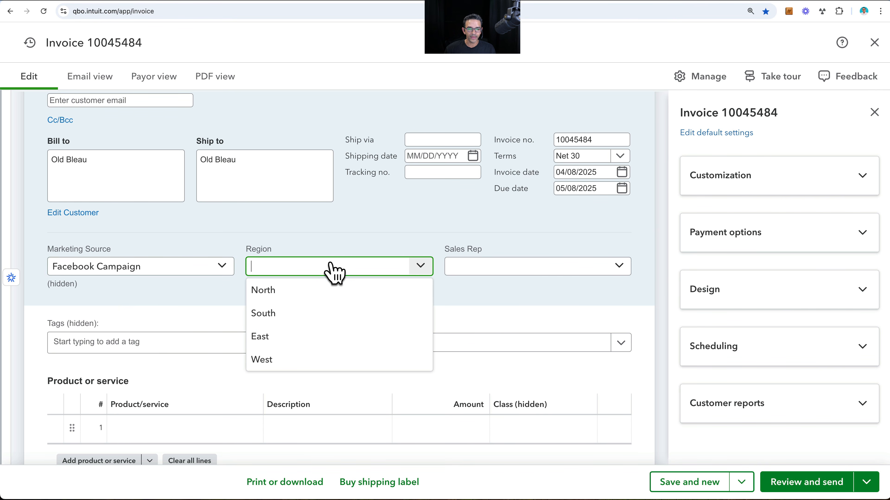
left_click(272, 313)
left_click(496, 271)
left_click(469, 337)
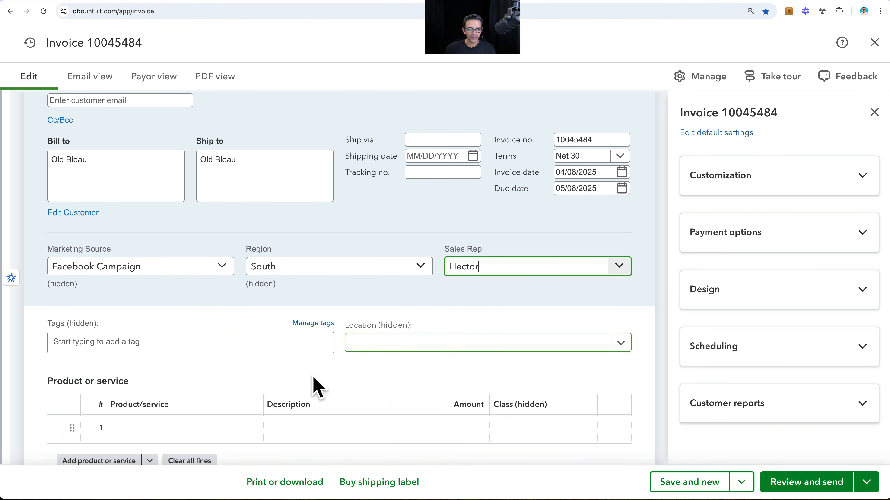
- Add the service Cost Reduction Analysis to the invoice's first line with an amount of $1,566
scroll(242, 398, "down", 3)
left_click(246, 356)
left_click(189, 334)
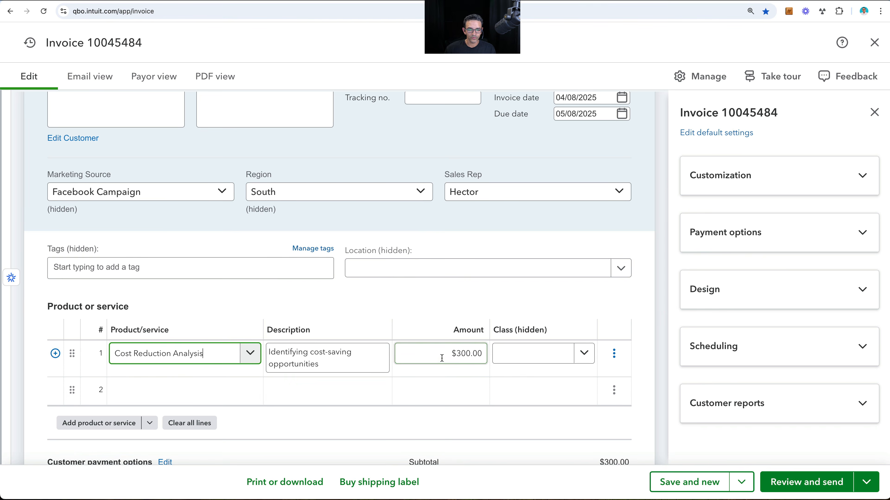
left_click(436, 358)
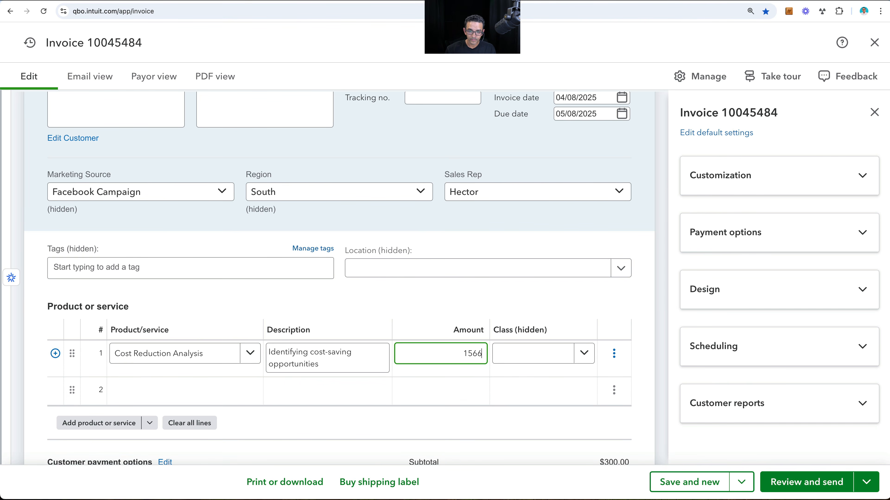
- Save the $1,566 invoice, start a new one, and select an existing customer not yet invoiced today
left_click(708, 489)
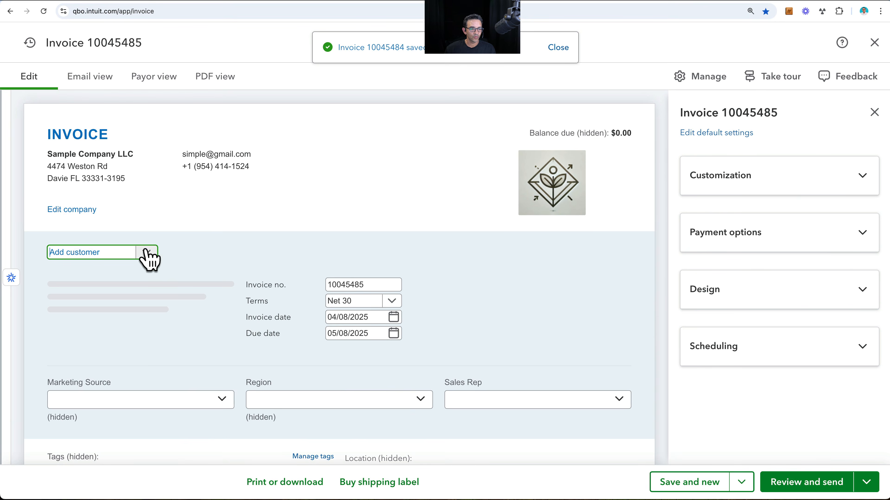
left_click(146, 252)
scroll(101, 350, "down", 3)
left_click(105, 332)
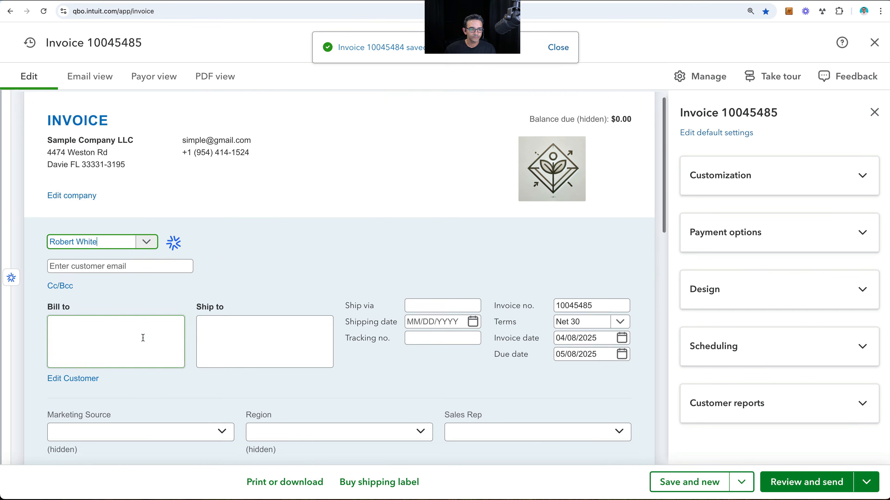
- Set the invoice's Marketing Source to Magazine and Region to West, and choose the first sales rep as Sales Rep
scroll(143, 338, "down", 7)
left_click(125, 308)
left_click(337, 201)
left_click(275, 287)
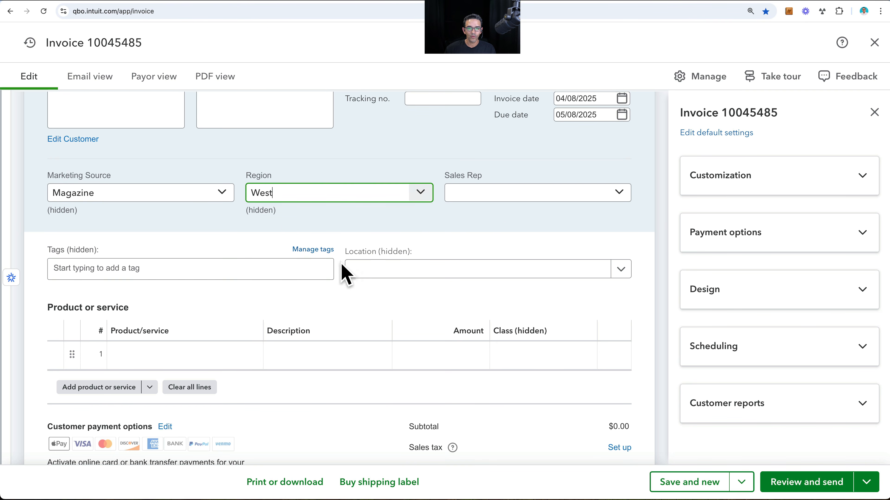
left_click(505, 196)
left_click(477, 225)
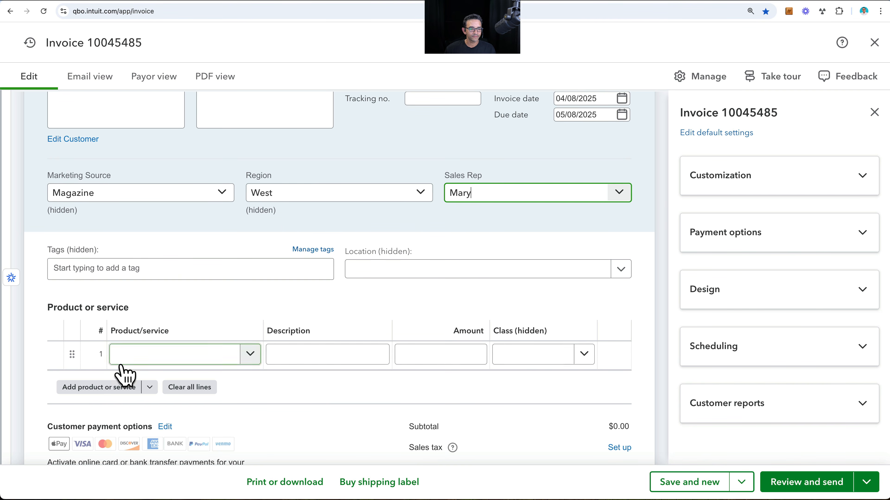
- Add the product Design to the invoice's first line with an amount of $800, and save and close the invoice
left_click(194, 361)
scroll(191, 342, "down", 4)
left_click(174, 296)
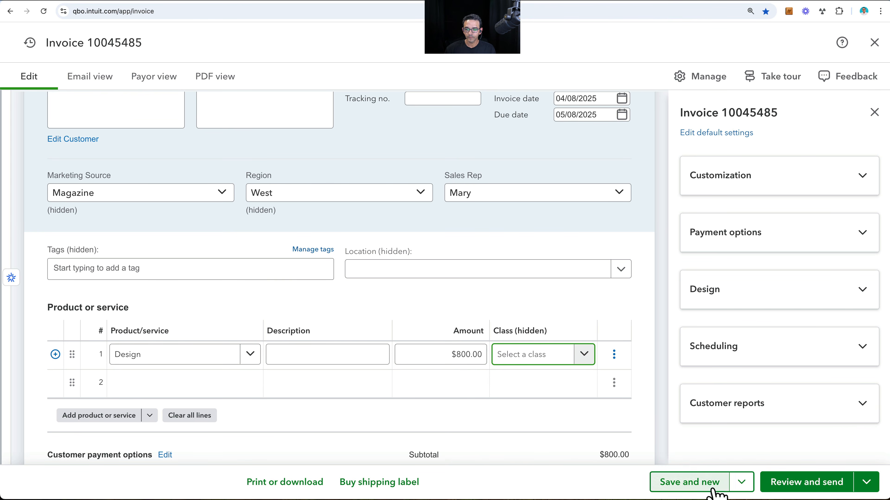
left_click(742, 483)
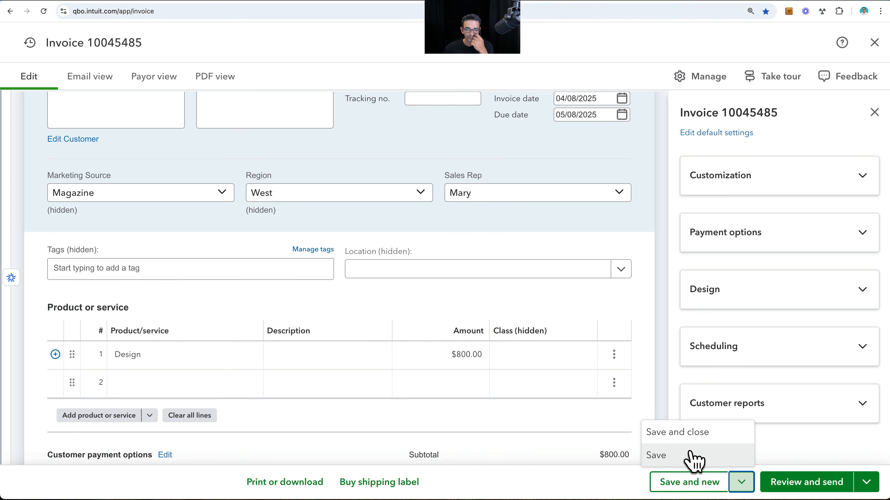
left_click(691, 440)
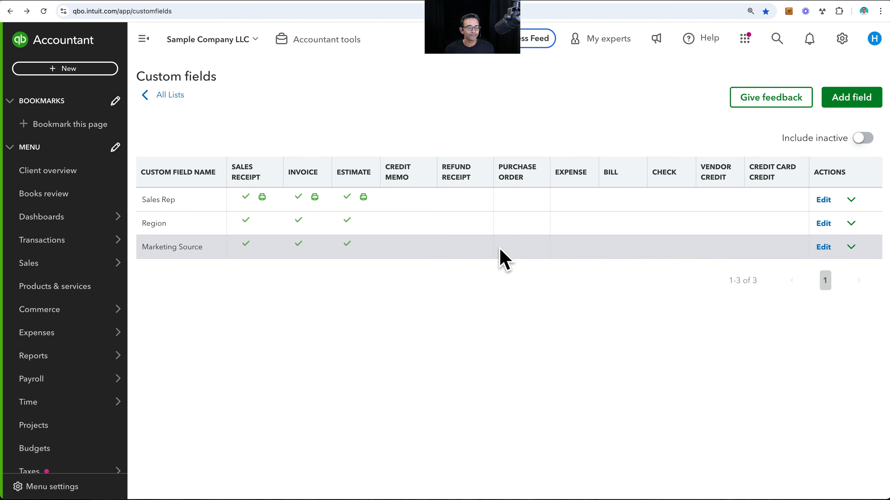
- Search the standard reports for "invoi" and open the Invoice List report
mouse_move(44, 361)
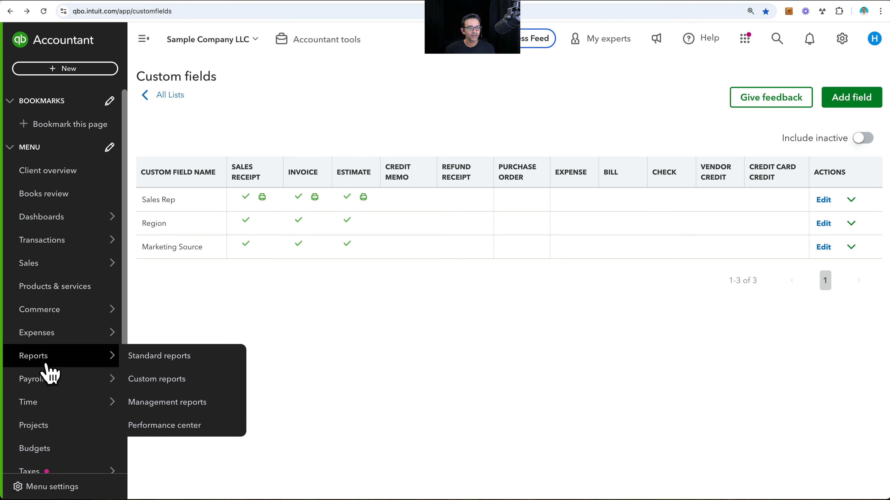
left_click(160, 361)
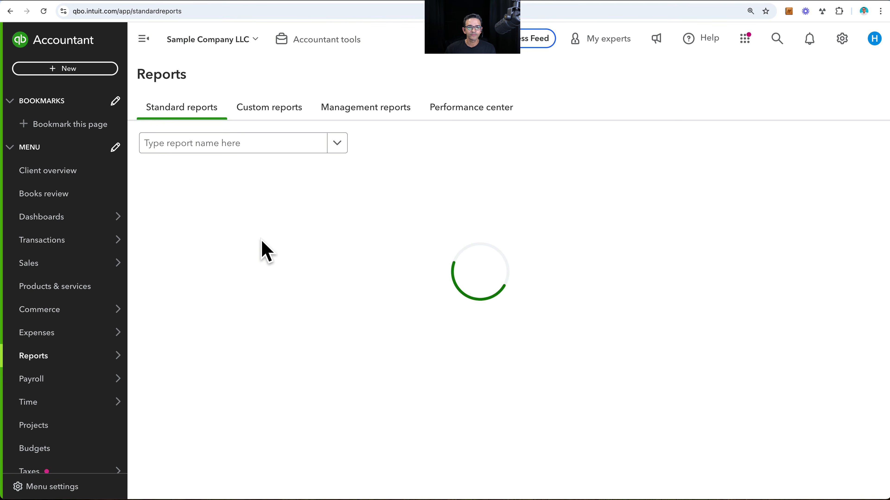
left_click(182, 143)
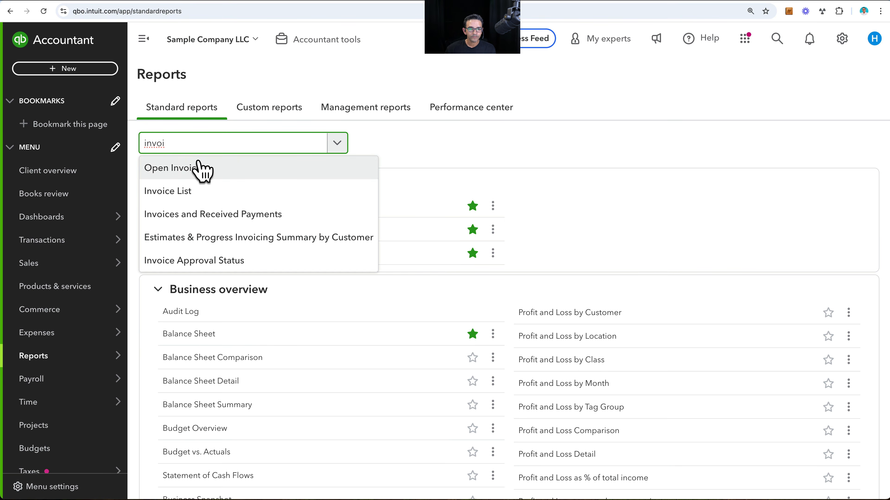
left_click(181, 192)
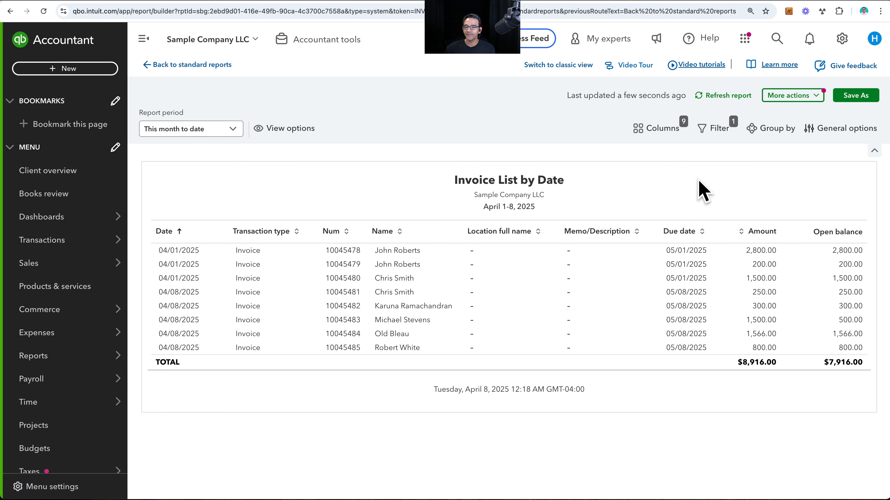
- Add the Sales Rep and Region custom fields as columns in the Invoice List by Date report
left_click(658, 129)
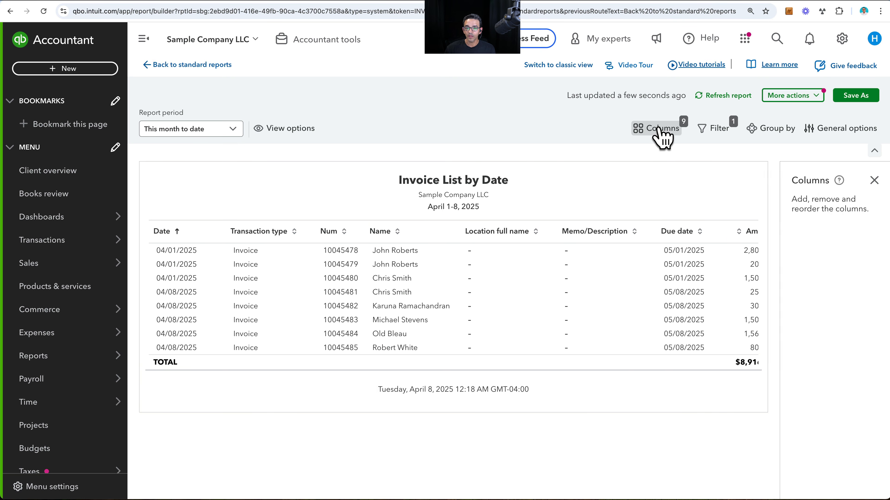
scroll(785, 387, "down", 10)
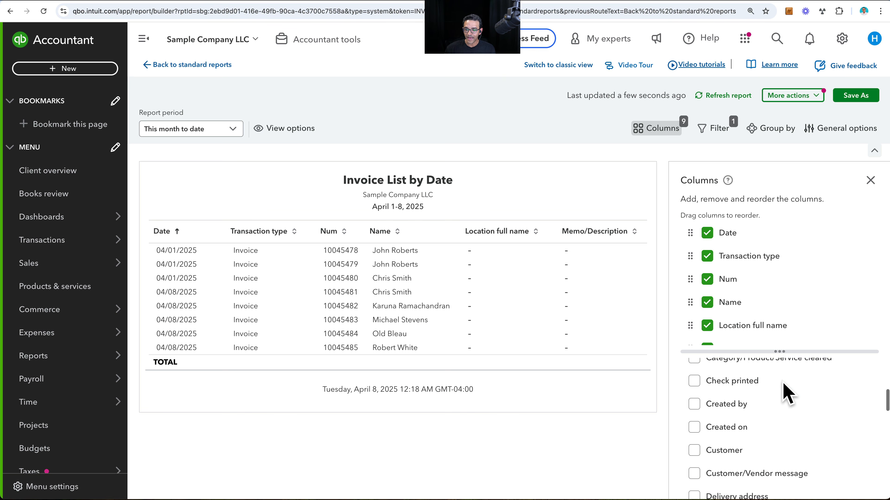
scroll(782, 383, "down", 8)
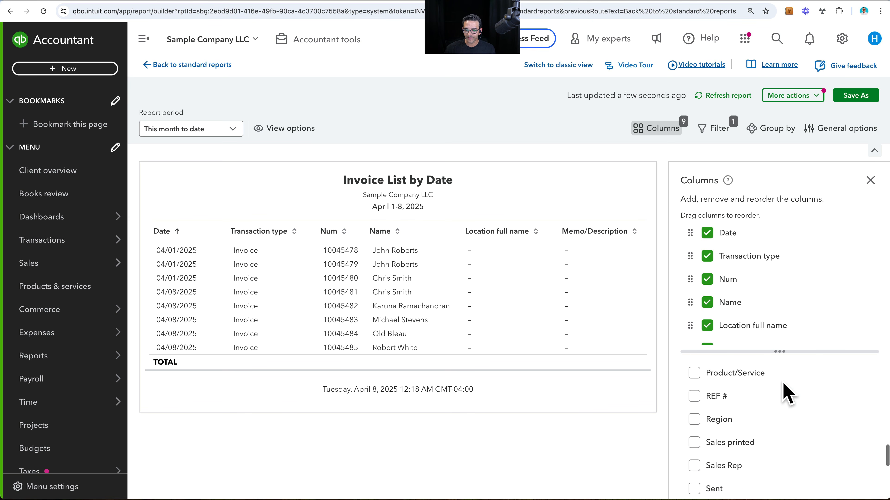
scroll(782, 382, "down", 2)
scroll(782, 382, "up", 6)
scroll(782, 382, "down", 1)
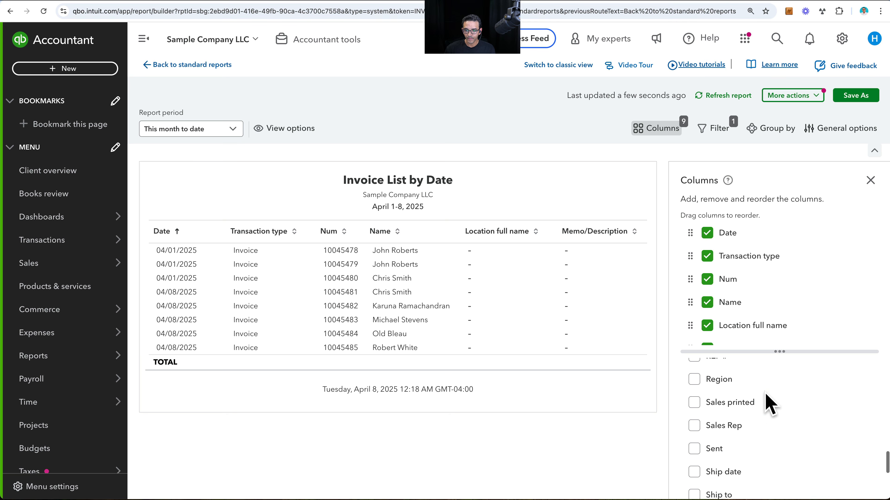
left_click(699, 425)
left_click(694, 380)
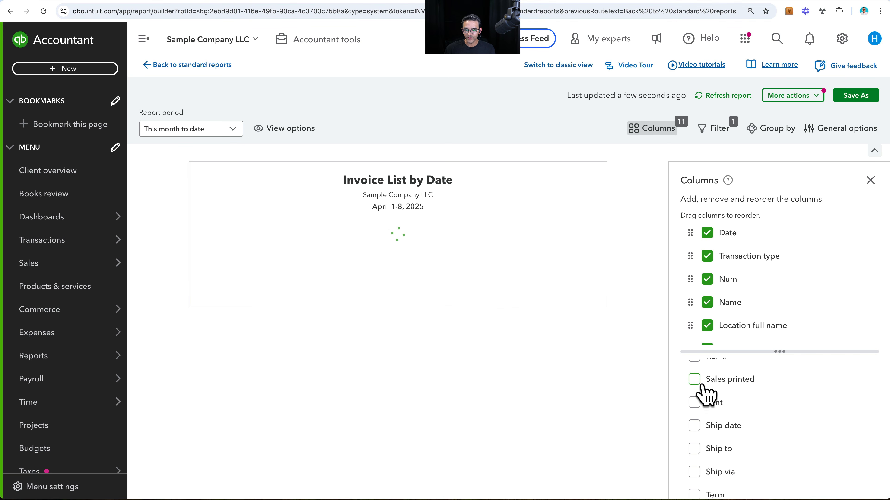
- Add the Marketing Source custom field as a report column and close the column settings
scroll(751, 413, "up", 2)
scroll(752, 416, "up", 2)
scroll(752, 415, "down", 6)
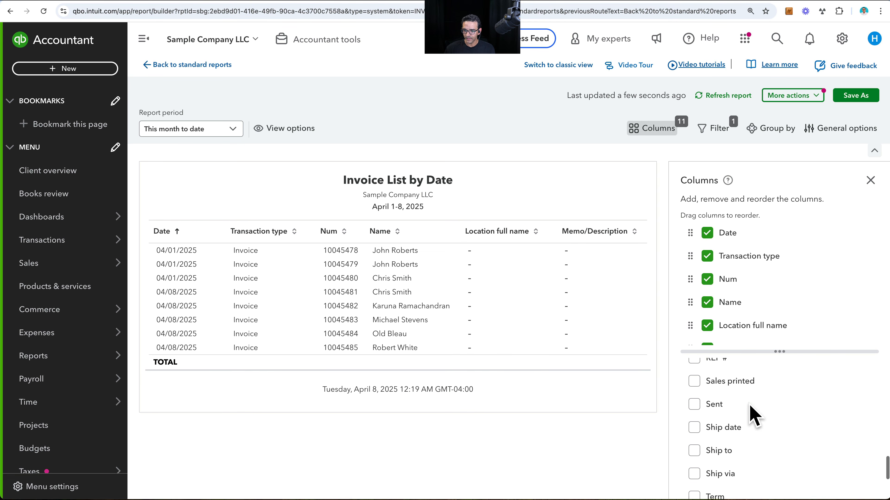
scroll(754, 416, "up", 5)
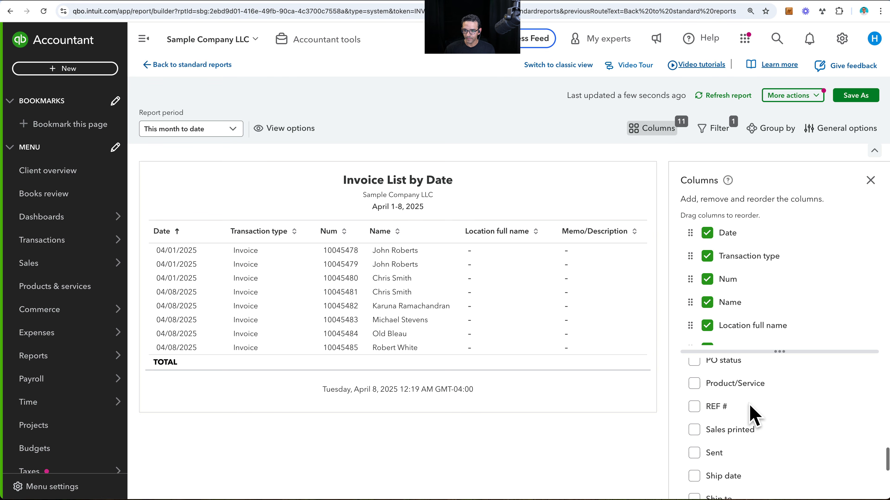
left_click(693, 422)
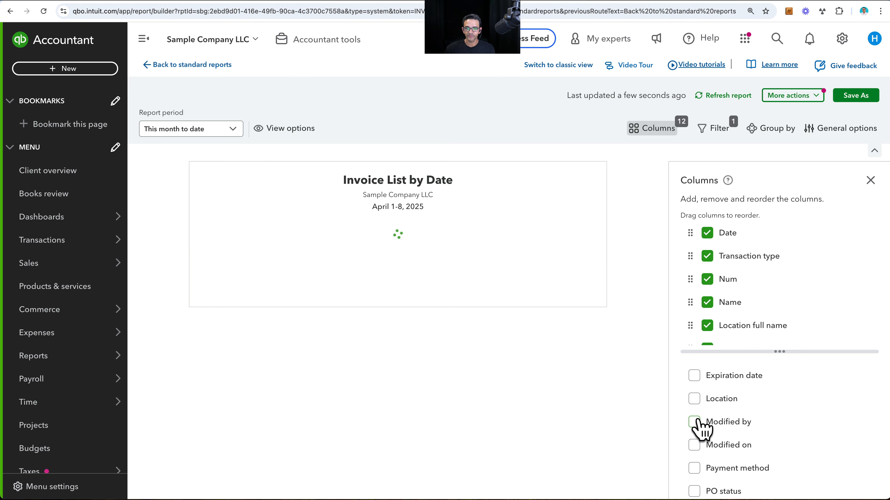
left_click(870, 181)
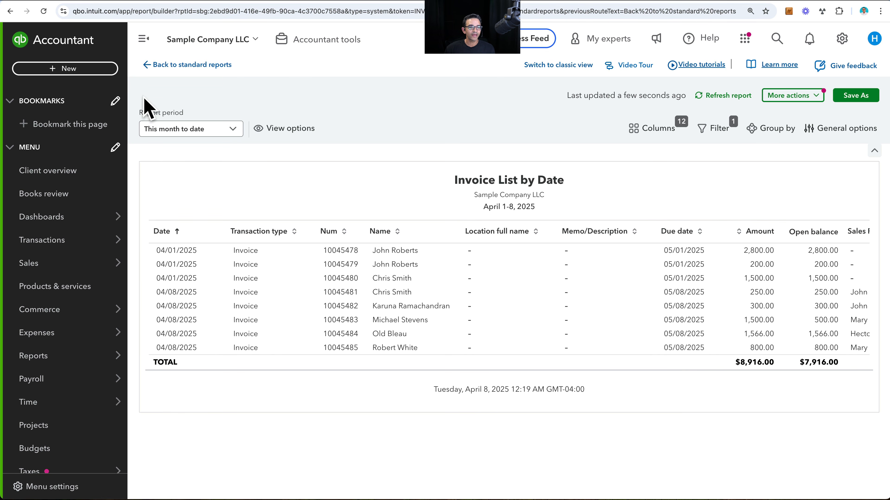
- Collapse the navigation menu to widen the report and view the Sales Rep, Region and Marketing Source columns
left_click(144, 46)
scroll(685, 312, "right", 5)
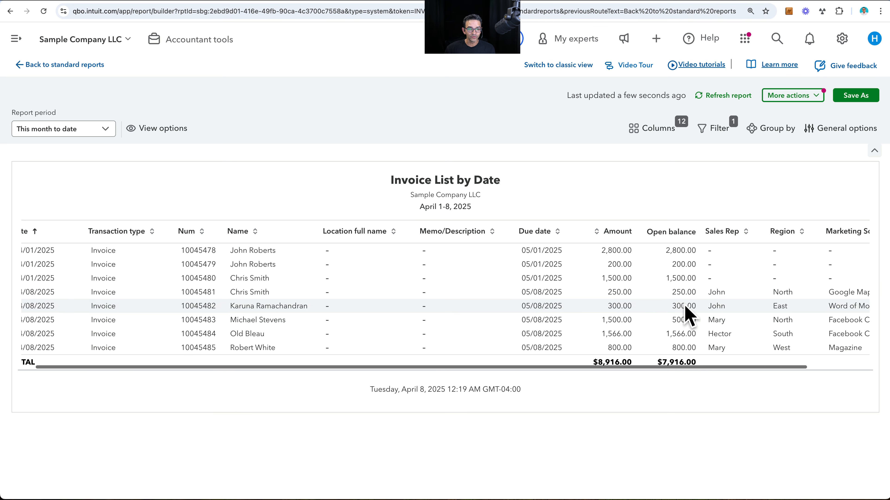
scroll(685, 311, "left", 2)
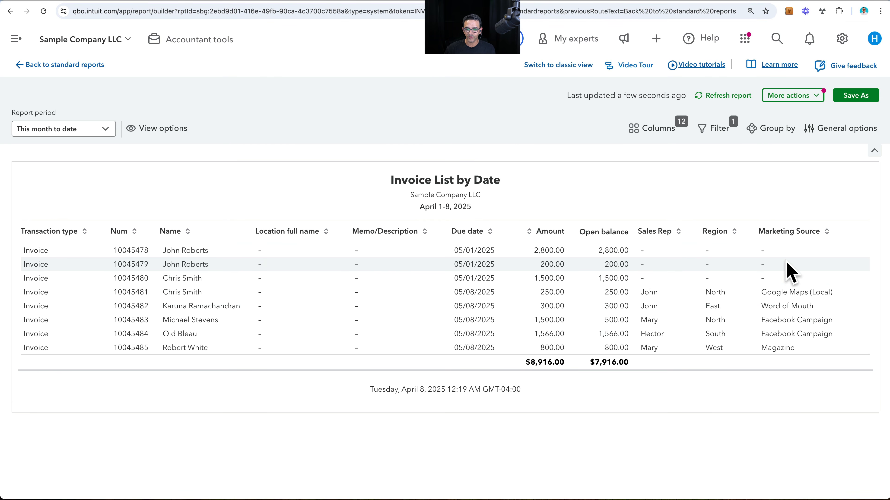
- Open the $200 invoice from the report and set Marketing Source to Magazine, Region to East, and Sales Rep to the first rep
left_click(195, 267)
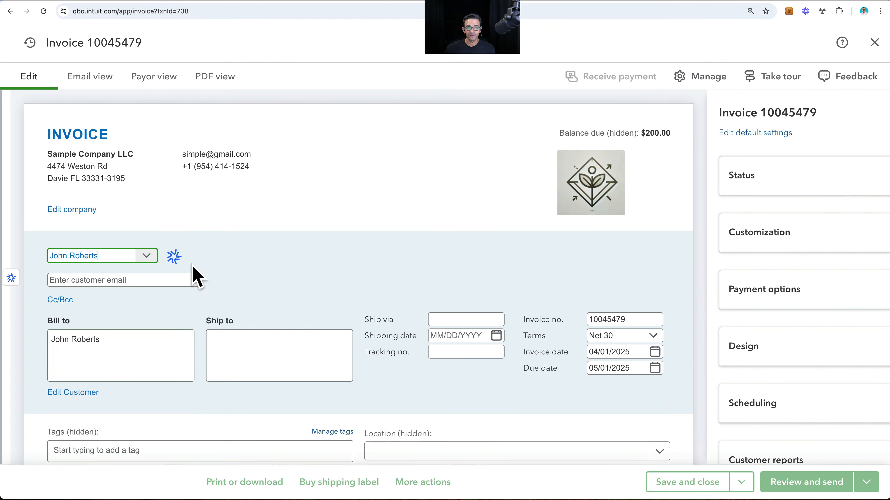
scroll(221, 367, "down", 4)
left_click(227, 316)
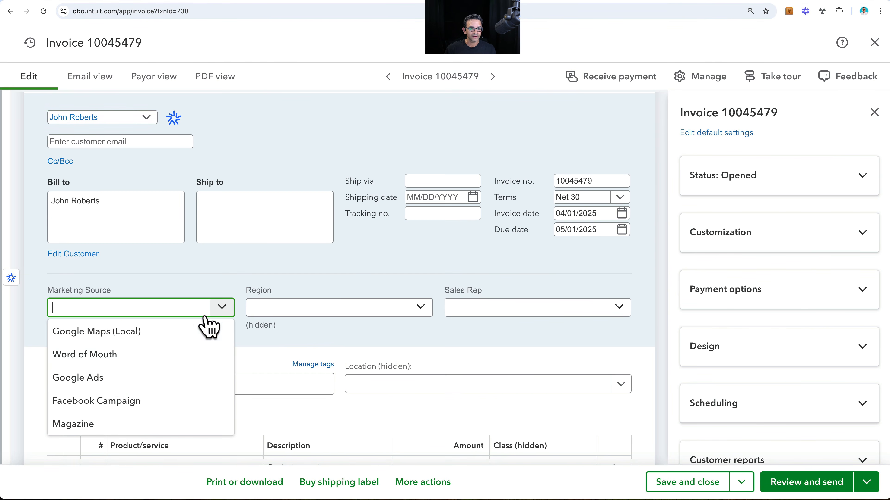
left_click(110, 417)
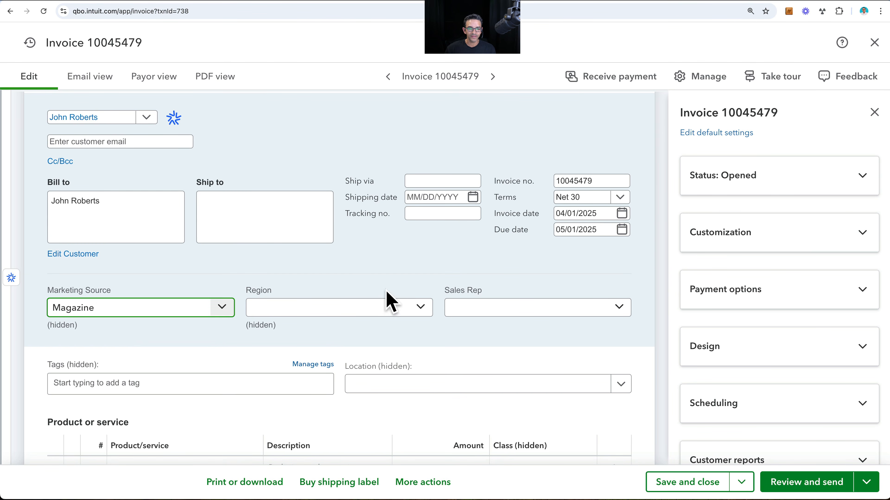
left_click(383, 307)
left_click(284, 381)
left_click(573, 308)
left_click(497, 333)
- Save and close the edited invoice, applying the changes to this one only, and refresh the report
left_click(714, 483)
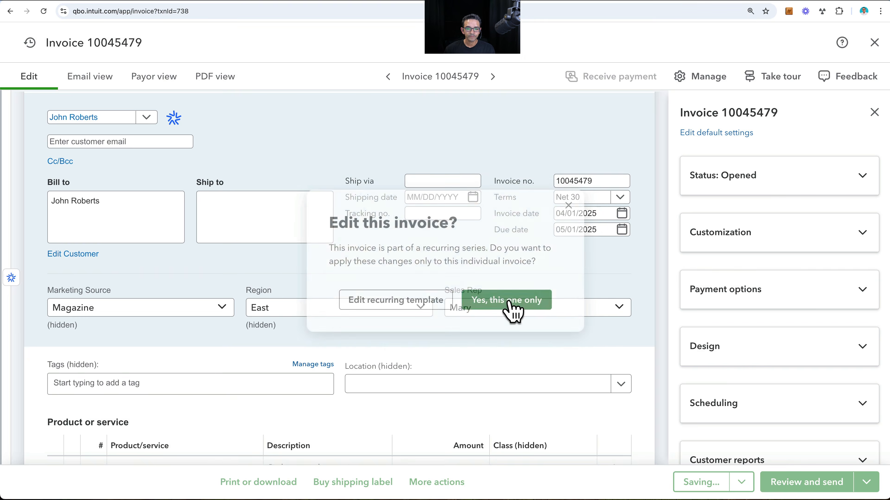
left_click(511, 306)
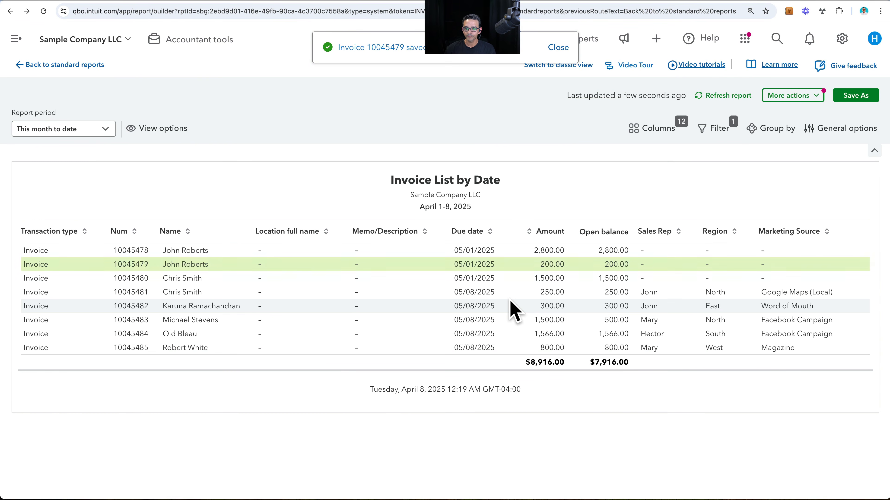
left_click(733, 99)
scroll(713, 305, "right", 3)
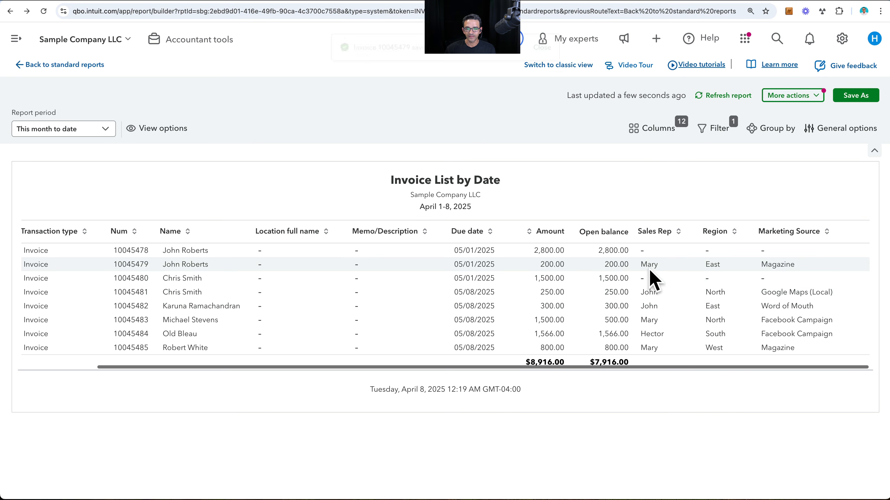
scroll(490, 302, "left", 5)
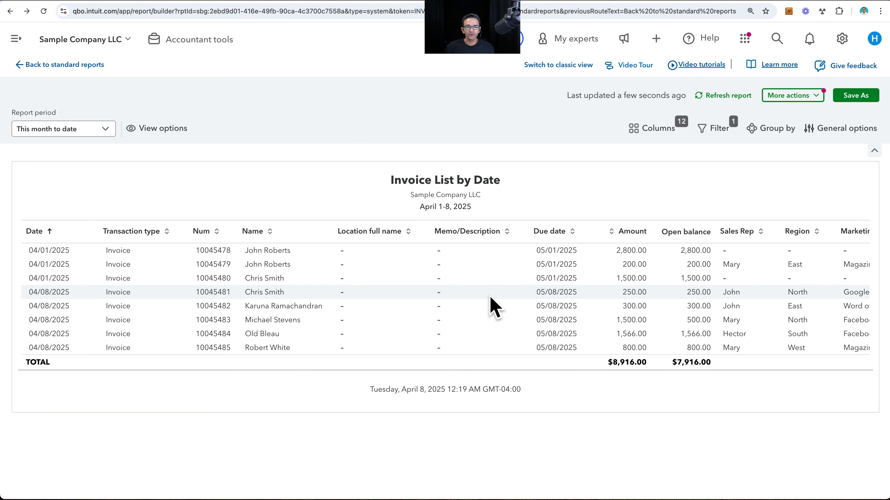
scroll(492, 301, "right", 3)
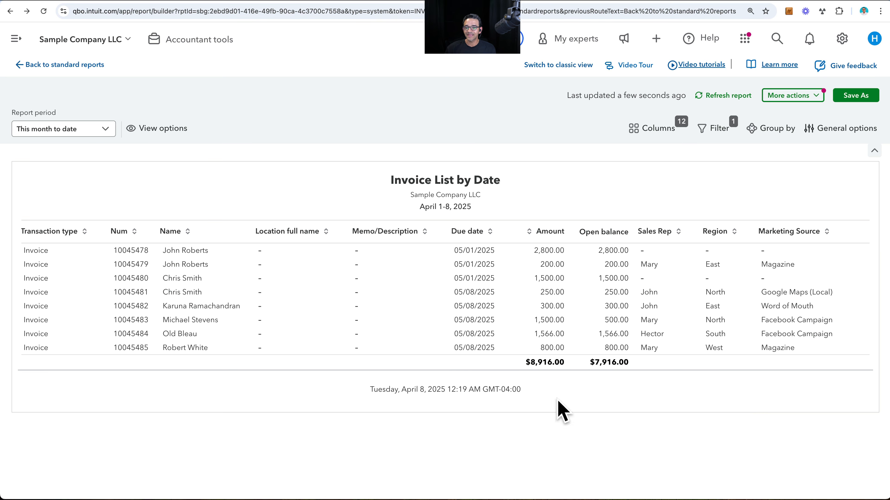
- Group the Invoice List by Date report by Marketing Source and look through the grouped amounts
left_click(774, 130)
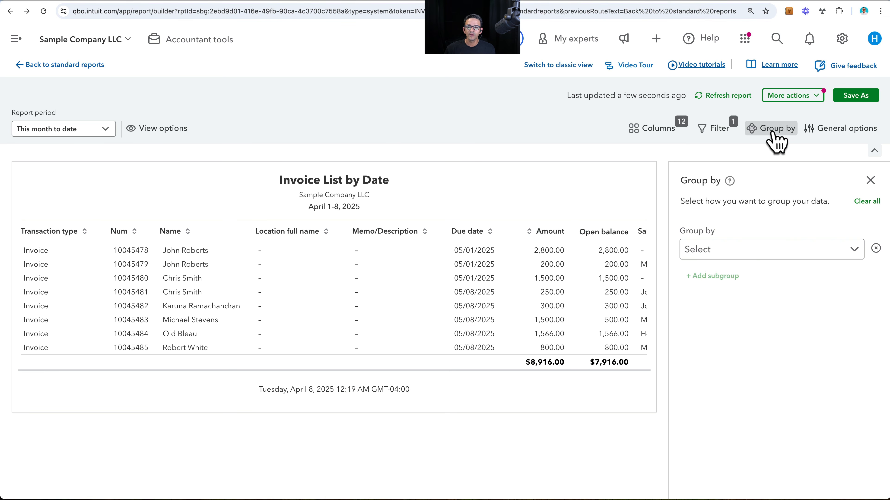
left_click(730, 254)
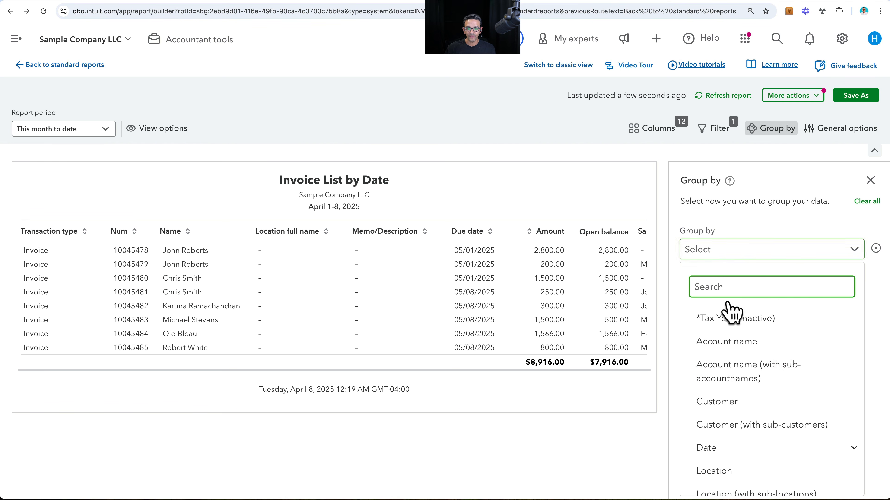
scroll(738, 400, "down", 3)
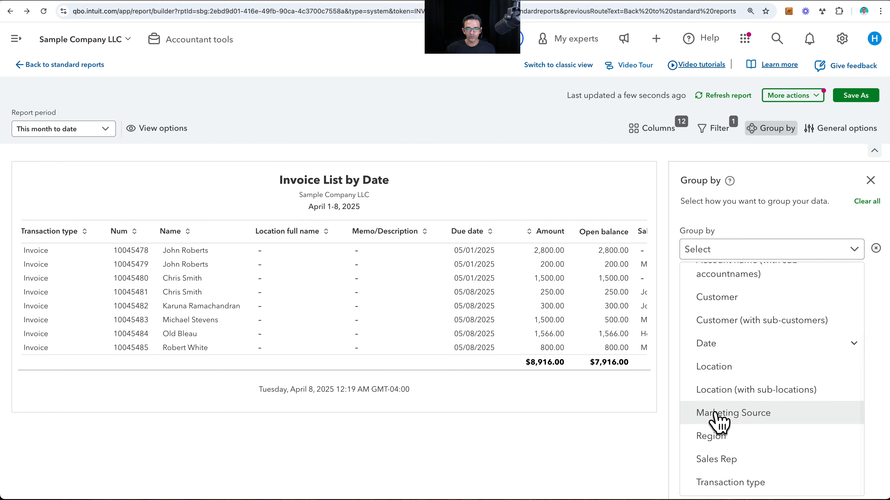
left_click(718, 413)
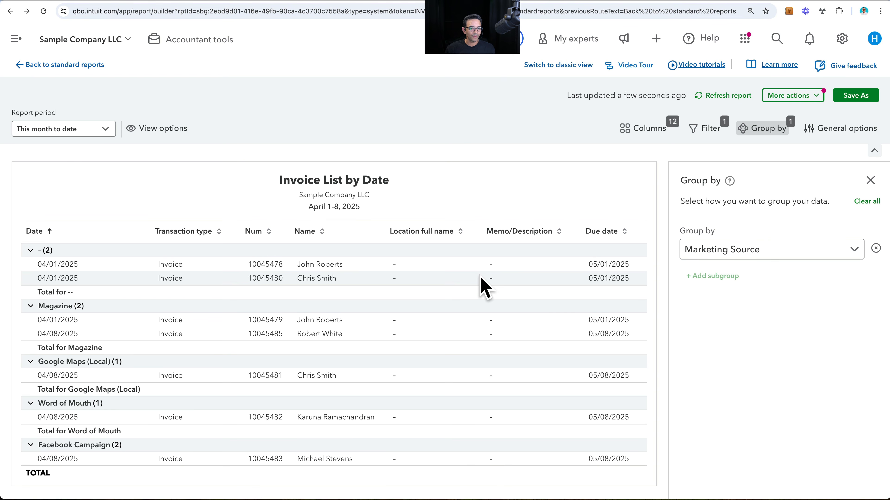
scroll(510, 305, "right", 10)
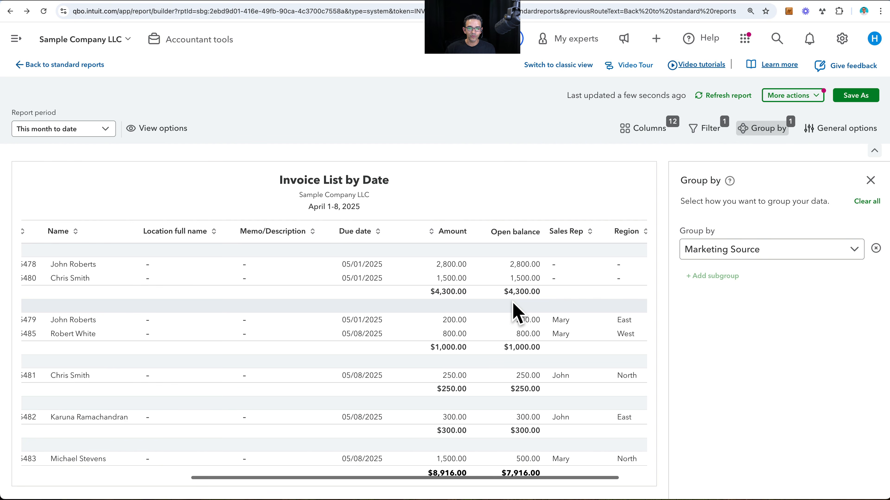
scroll(456, 358, "down", 3)
scroll(456, 357, "up", 3)
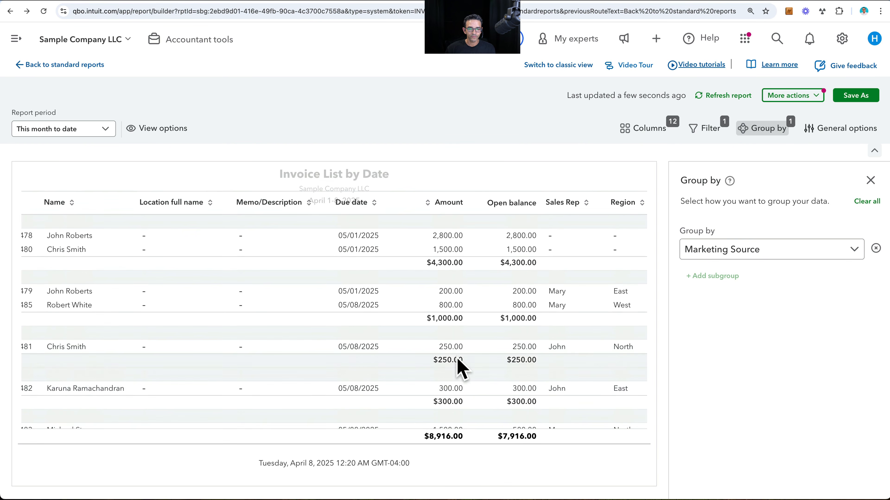
scroll(456, 358, "left", 1)
scroll(365, 338, "left", 10)
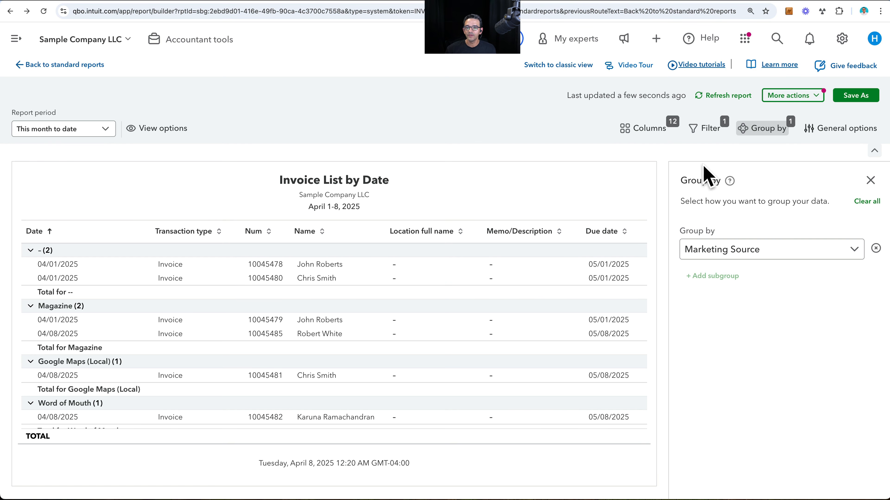
- Remove the Num, Location full name, Memo/Description, Due date and Open balance columns from the report
left_click(657, 129)
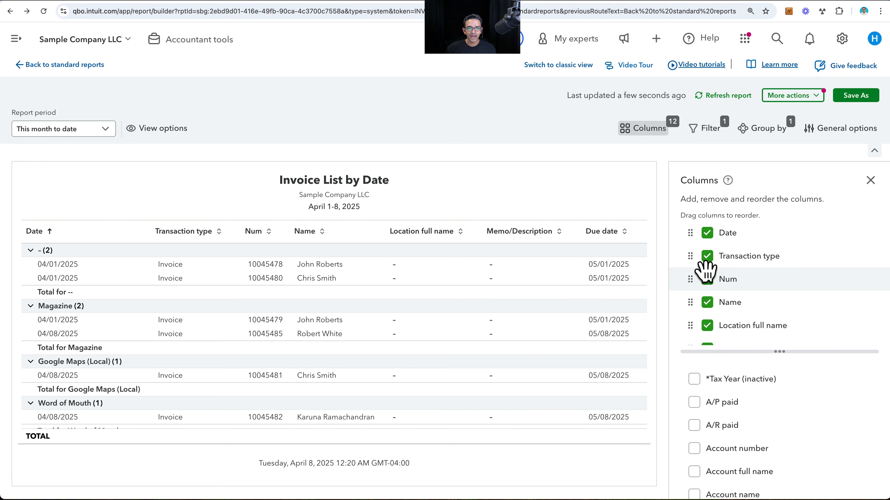
left_click(708, 280)
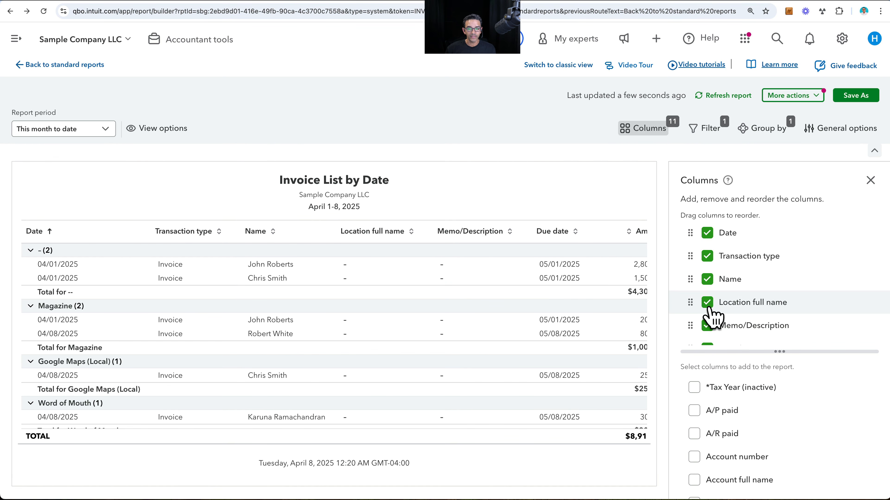
left_click(707, 303)
left_click(707, 303)
left_click(708, 302)
scroll(730, 294, "down", 2)
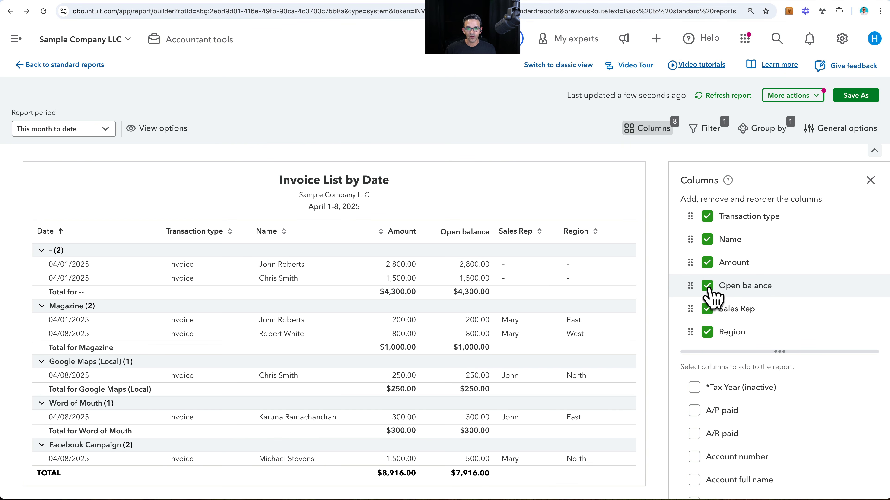
left_click(707, 287)
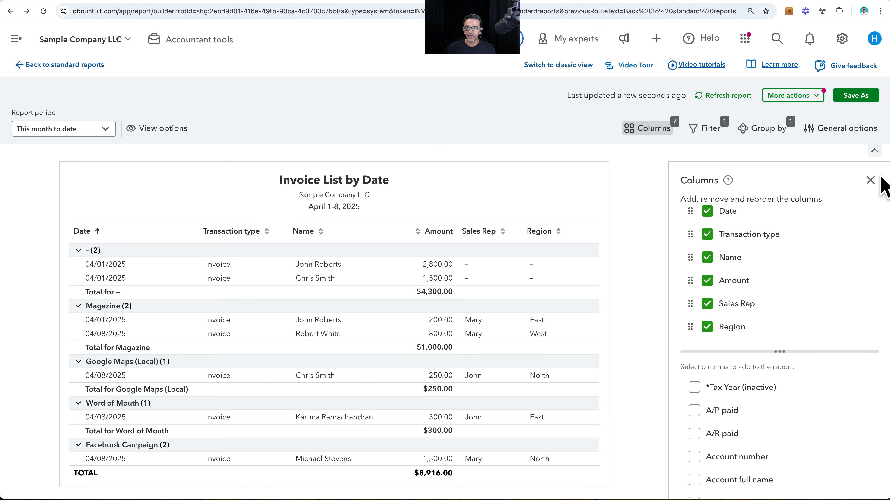
left_click(871, 182)
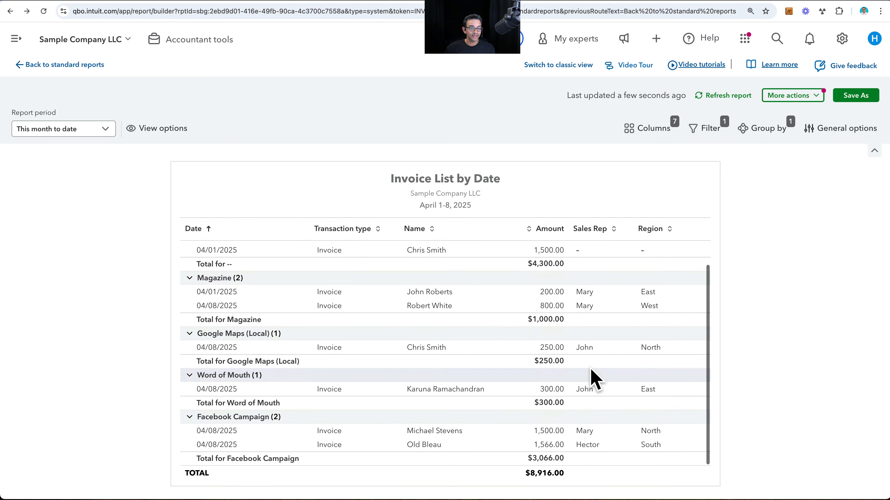
- Review the grouped totals and change the report's grouping to Region
scroll(592, 378, "down", 2)
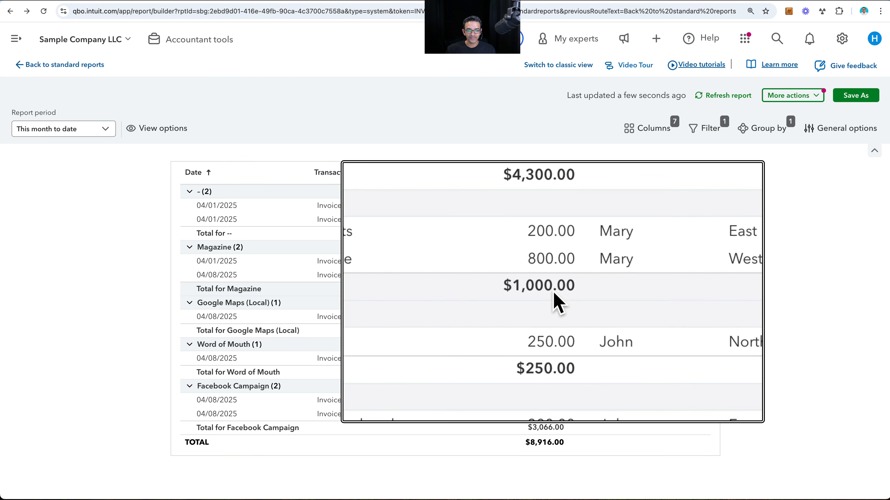
left_click(765, 129)
left_click(744, 255)
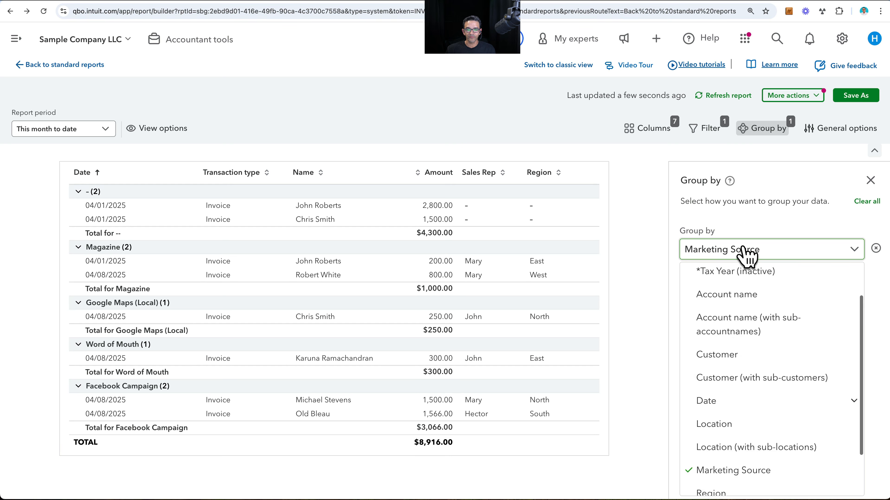
left_click(711, 436)
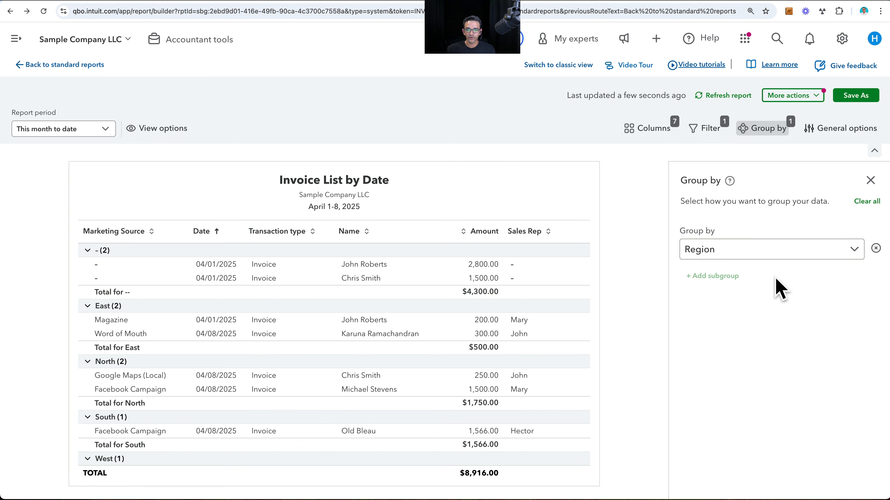
- Group the report by Sales Rep and collapse all groups to their totals
left_click(750, 251)
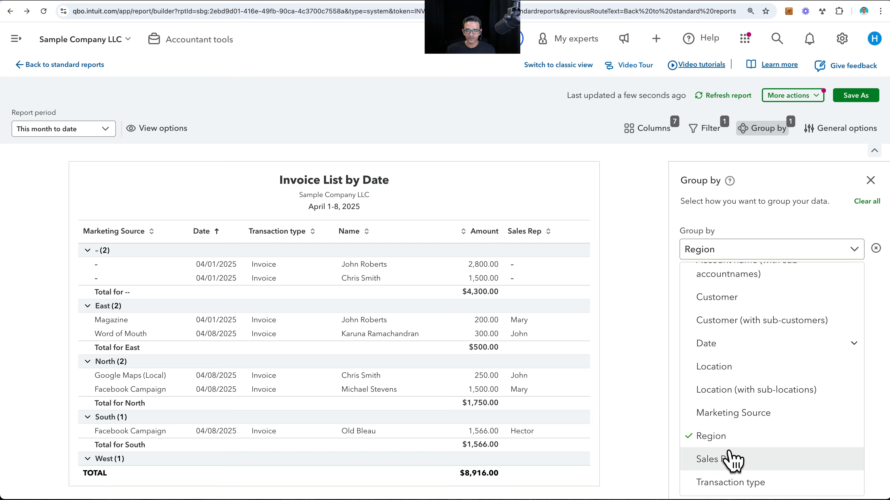
left_click(735, 459)
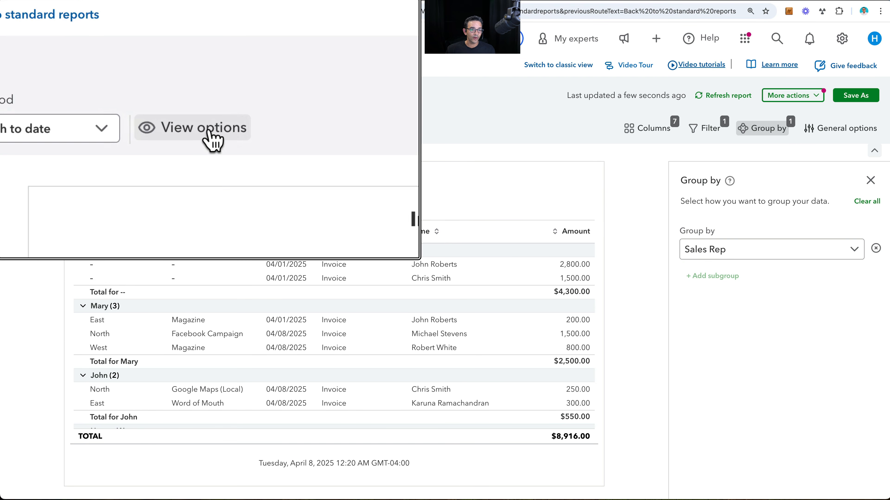
left_click(166, 131)
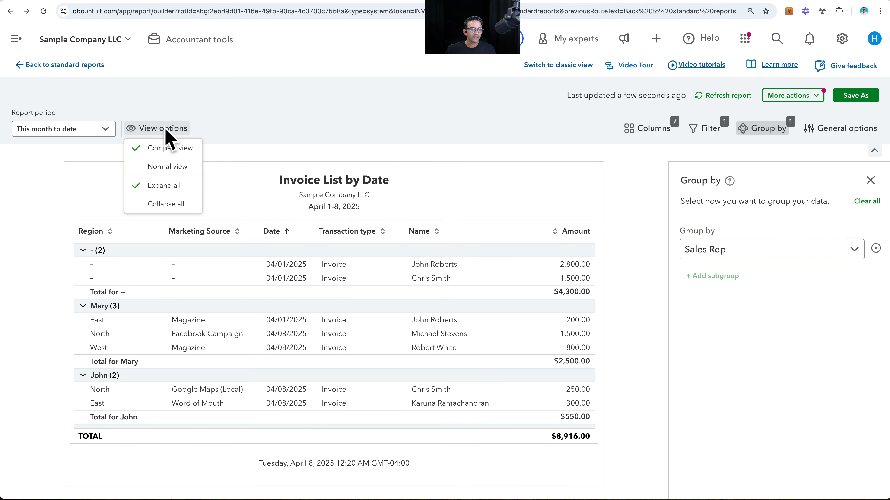
left_click(163, 209)
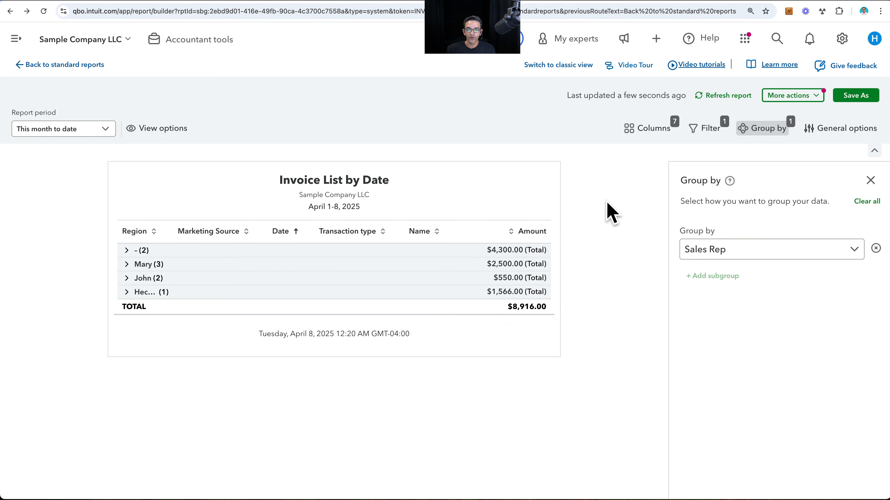
- Remove the Transaction type and Date columns from the report
left_click(645, 130)
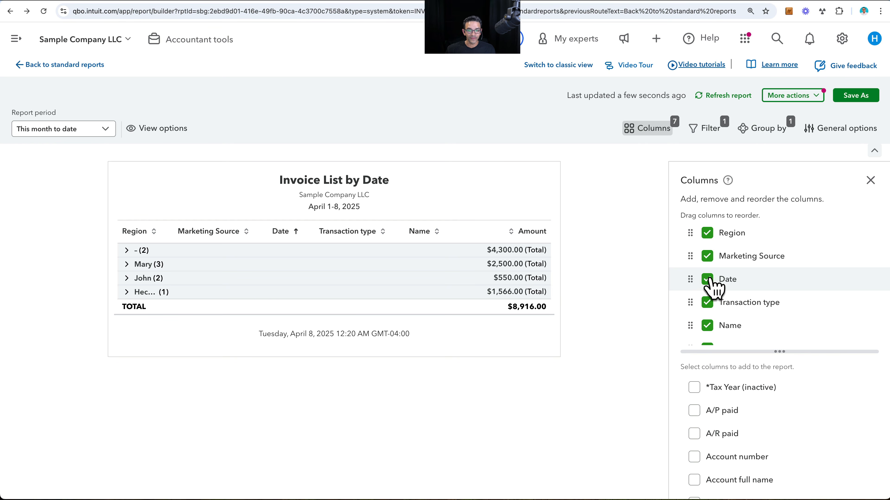
scroll(708, 332, "down", 1)
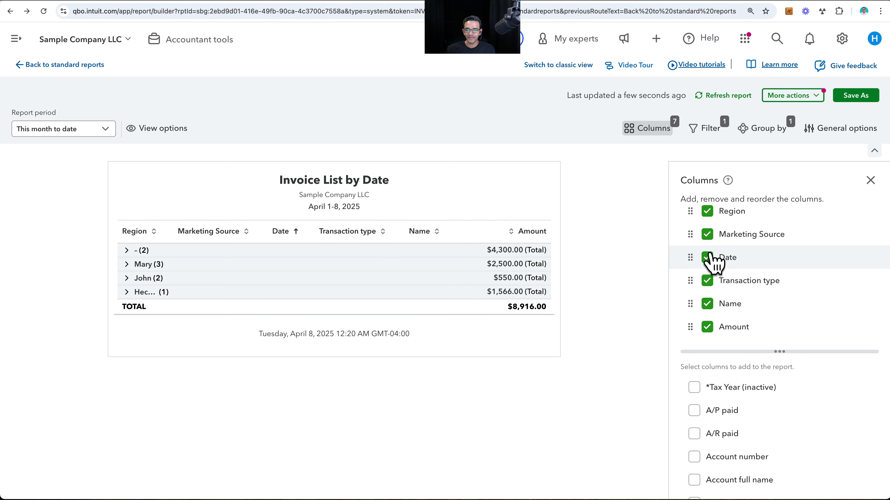
left_click(708, 283)
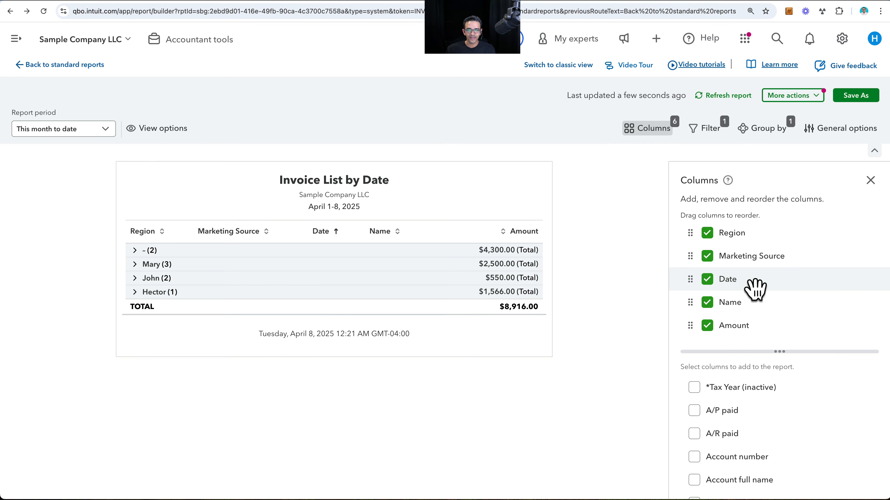
left_click(707, 279)
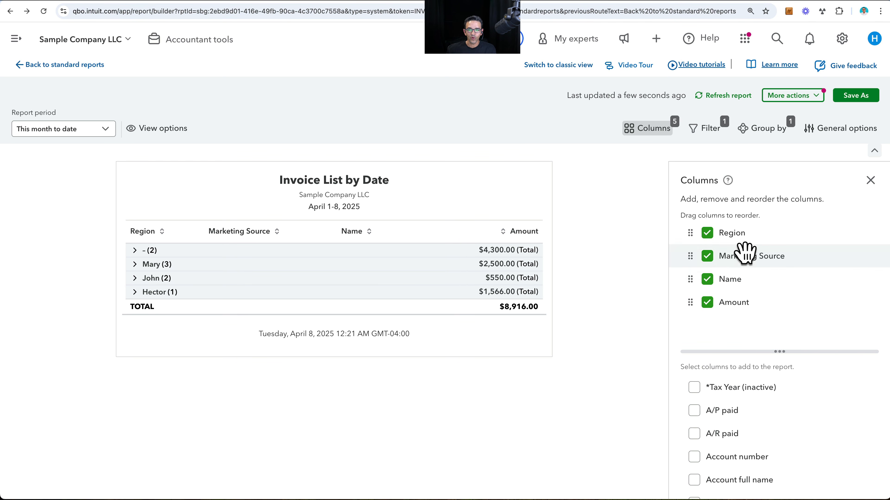
- Replace the report's Transaction type filter with a Sales Rep filter set to is not empty
left_click(708, 138)
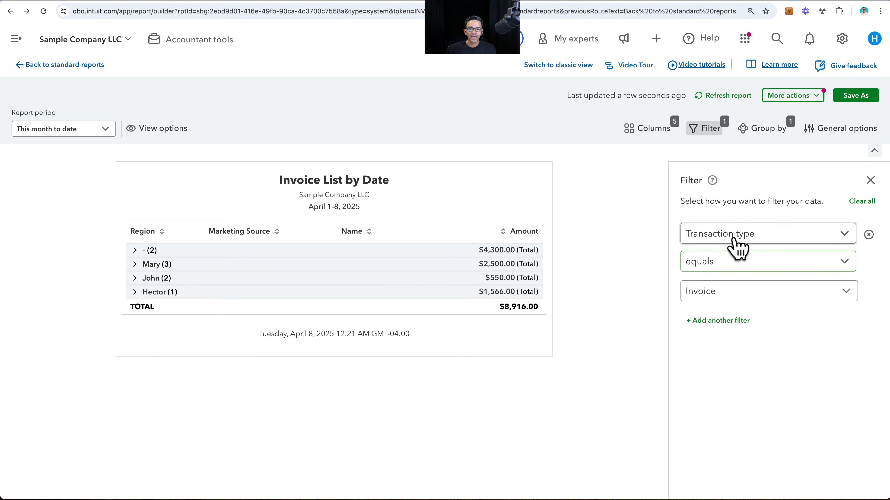
left_click(742, 238)
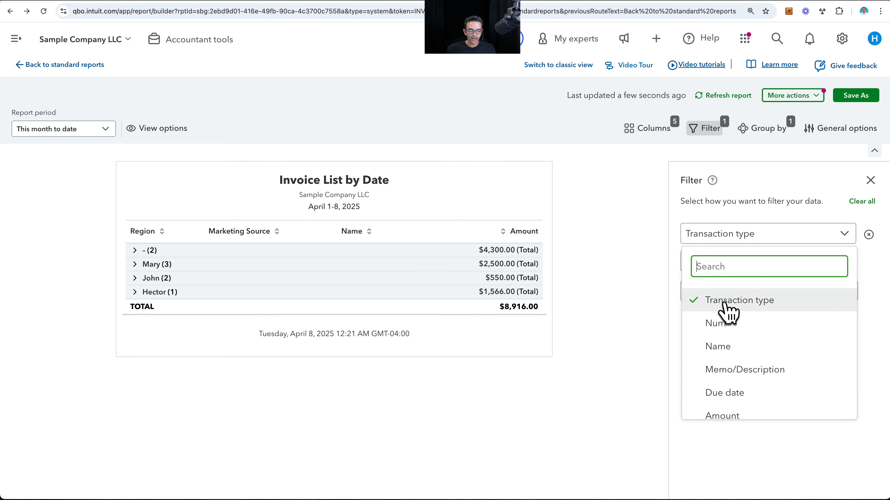
scroll(748, 331, "down", 4)
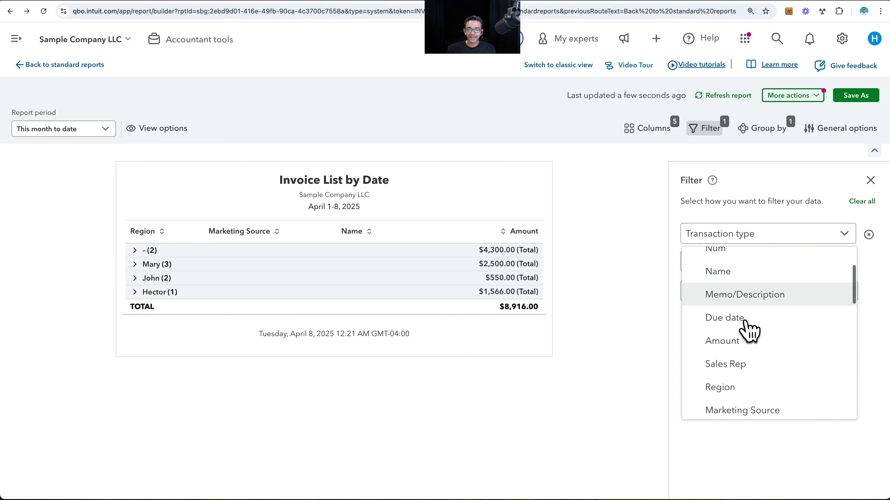
scroll(747, 328, "down", 1)
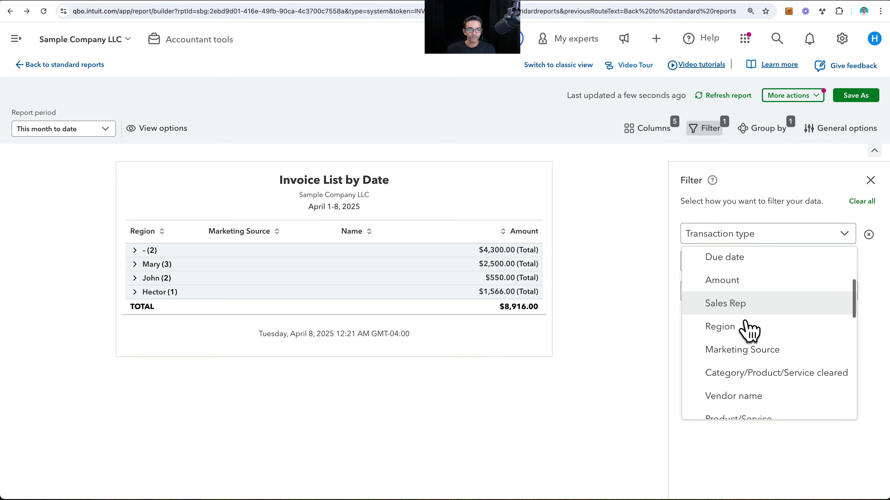
left_click(736, 304)
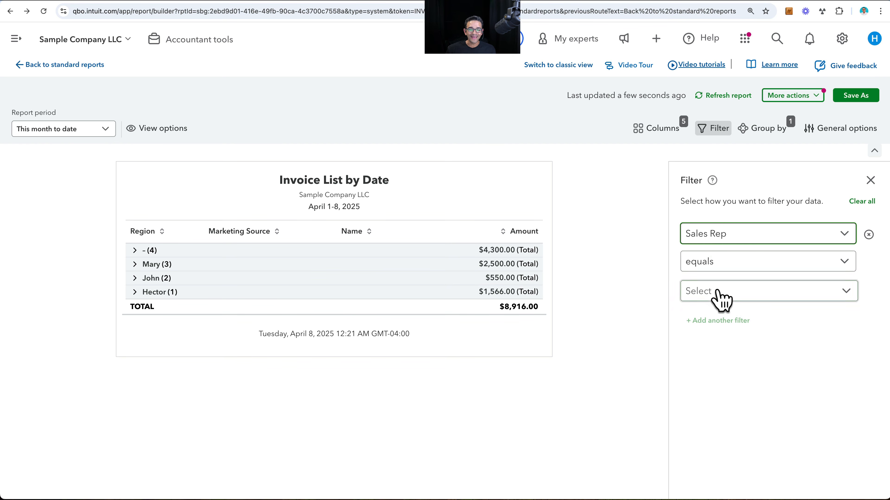
left_click(717, 266)
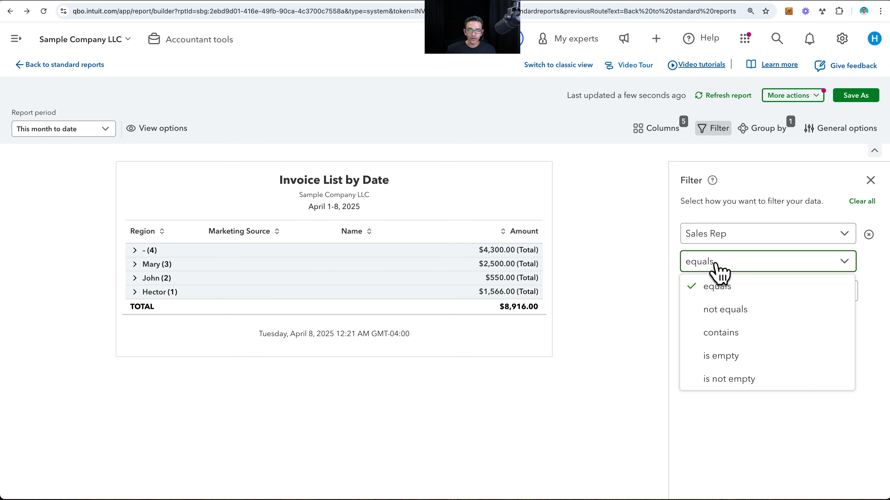
left_click(727, 379)
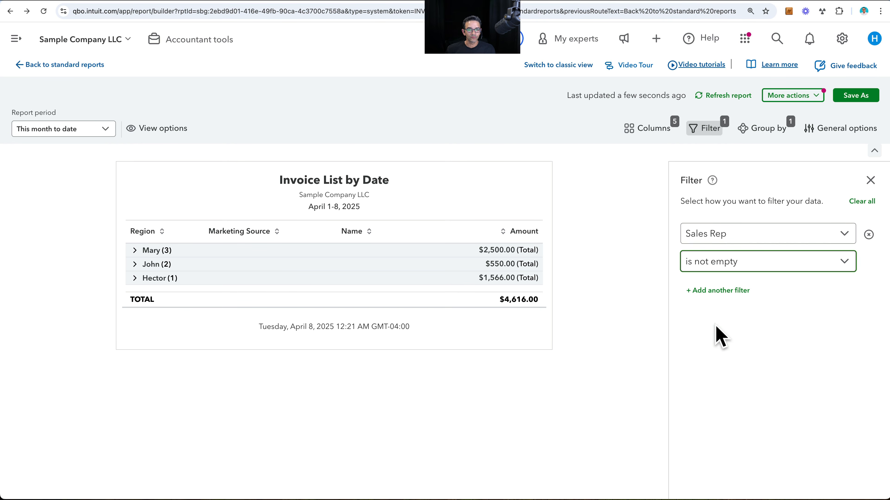
- Switch the Sales Rep filter to is empty to review invoices without a rep, and return it to is not empty
left_click(716, 263)
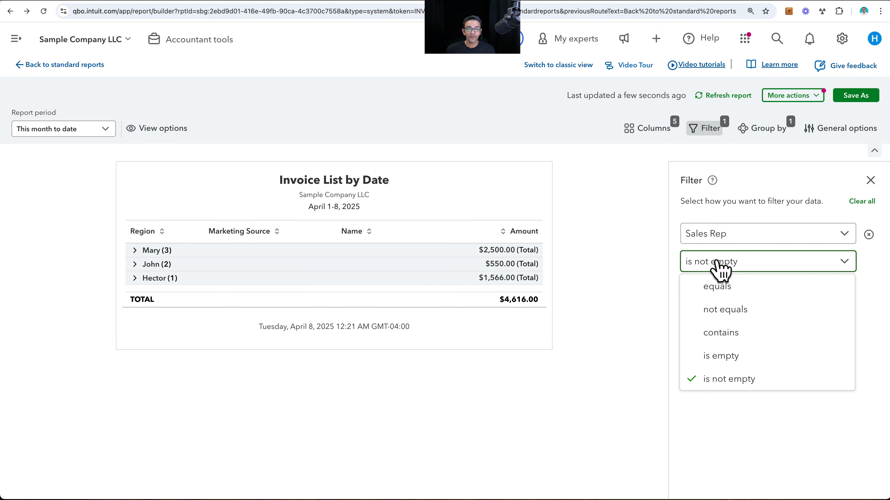
left_click(724, 355)
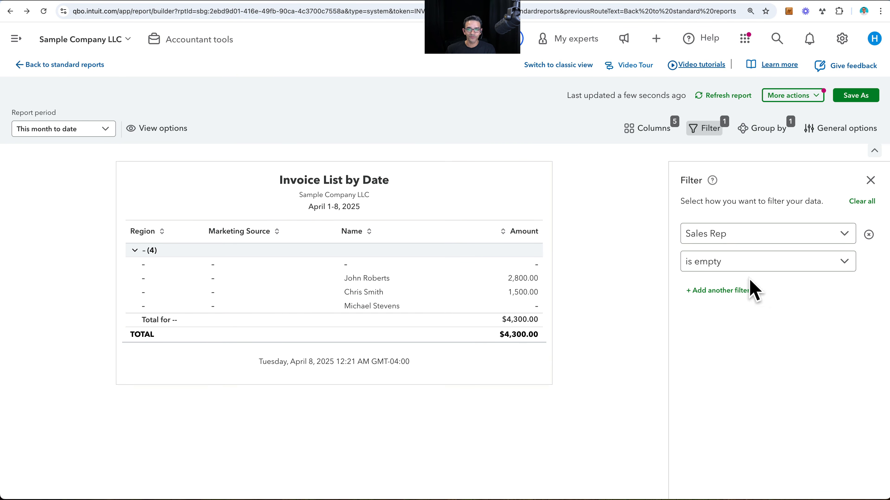
left_click(742, 263)
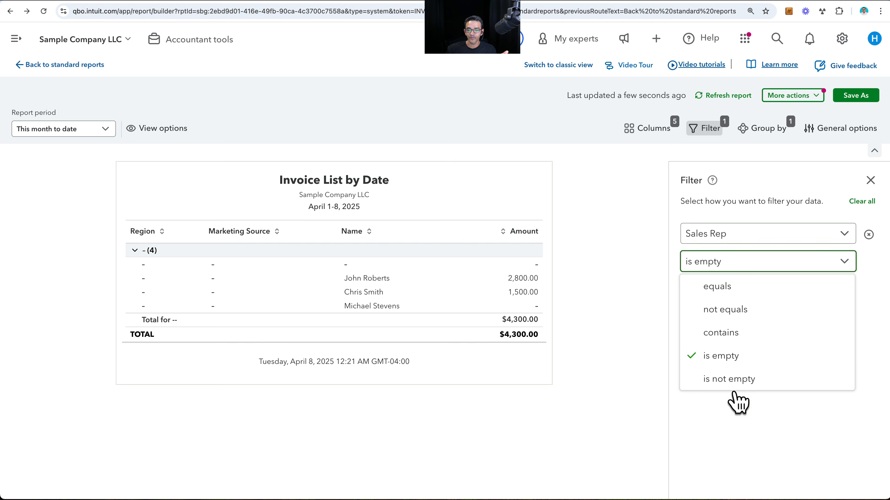
left_click(738, 379)
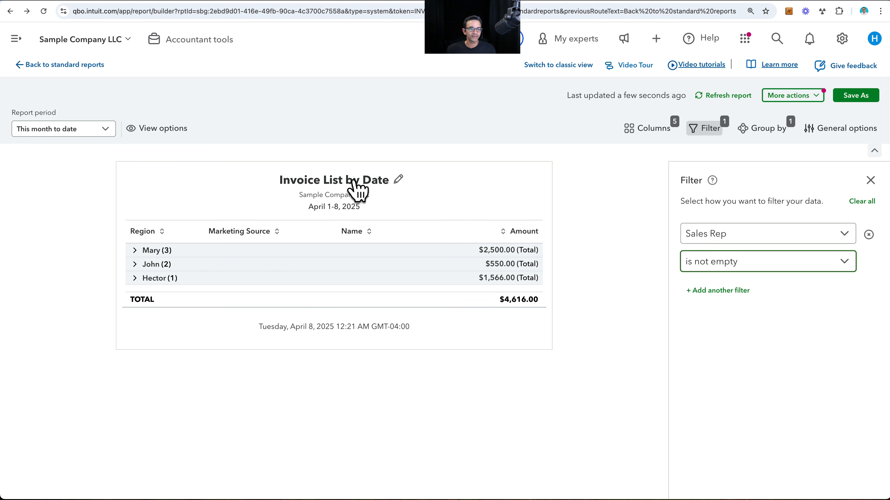
- Retitle the report Sales by Rep and set its report period to This year
left_click(399, 180)
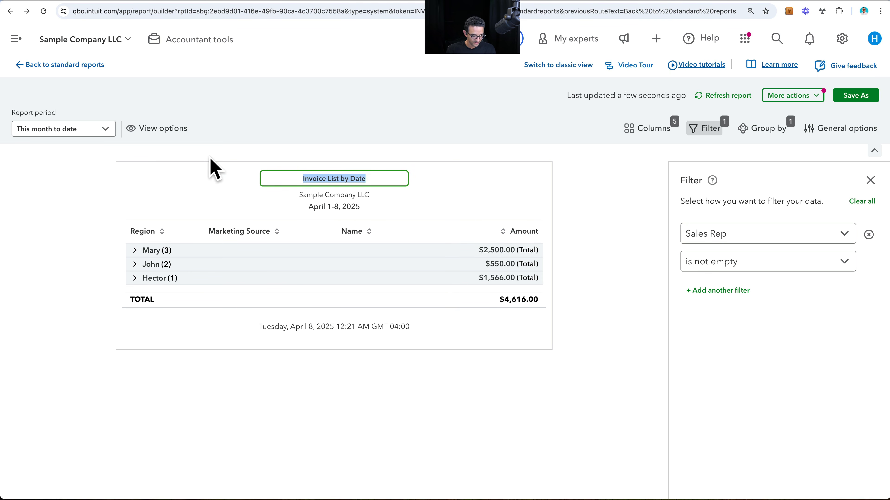
type("Sale")
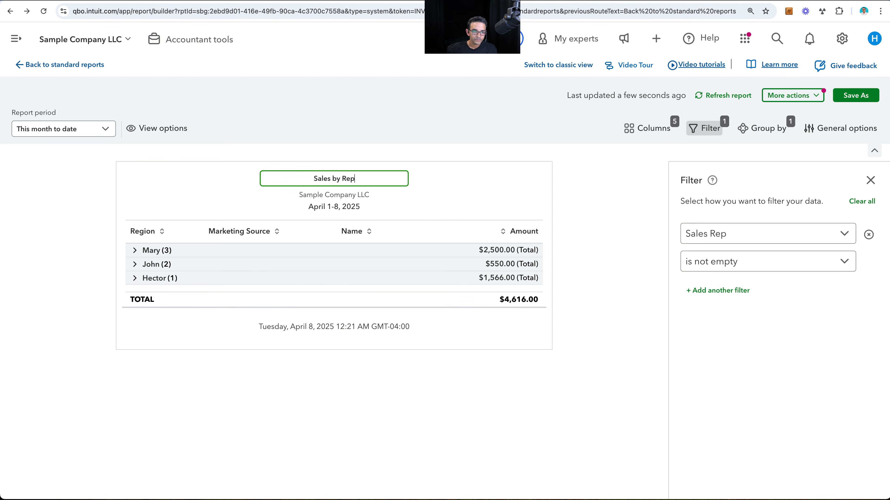
type("s by Rep")
left_click(62, 129)
scroll(75, 298, "down", 2)
scroll(75, 298, "down", 2)
left_click(70, 231)
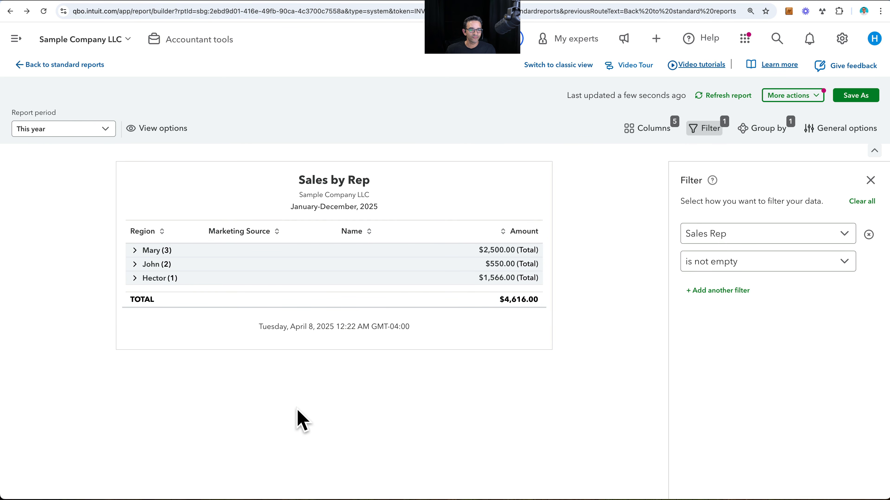
- Save the customized report as a new report named Sales by Rep this Year
left_click(849, 98)
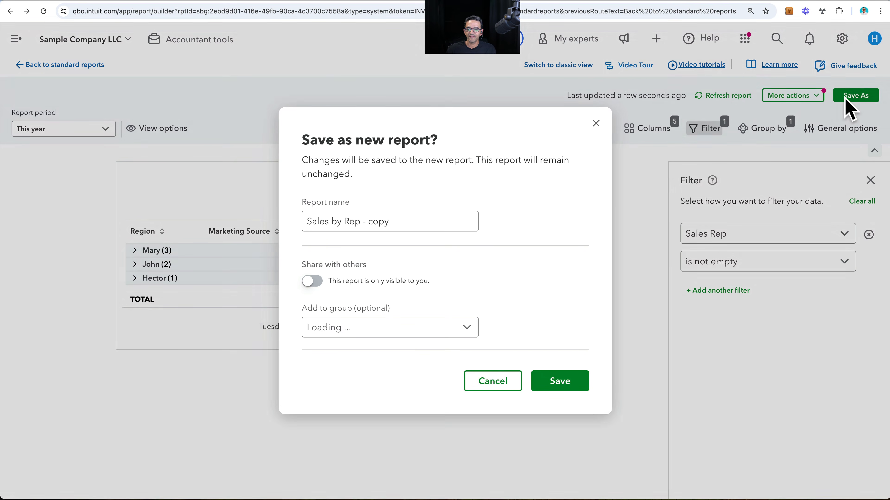
left_click(402, 224)
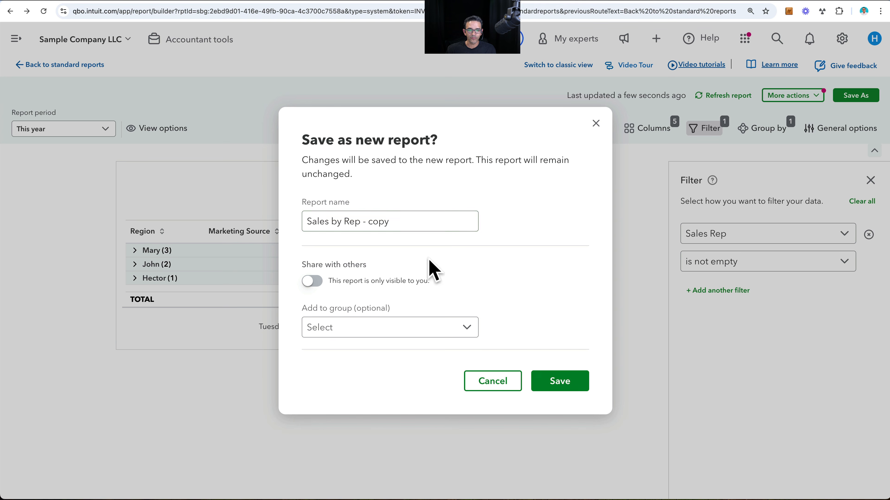
left_click_drag(360, 223, 414, 220)
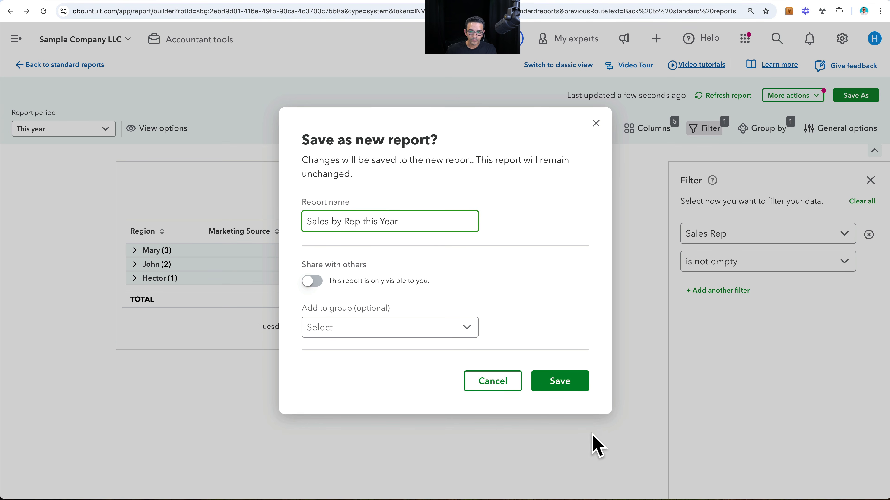
left_click(560, 384)
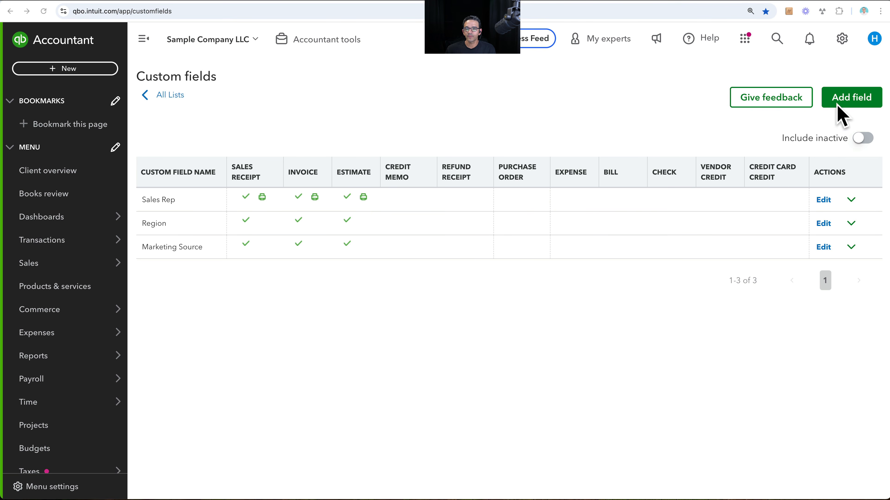
- Add a new custom field named Event Name with the Dropdown list data type
left_click(852, 105)
left_click(661, 102)
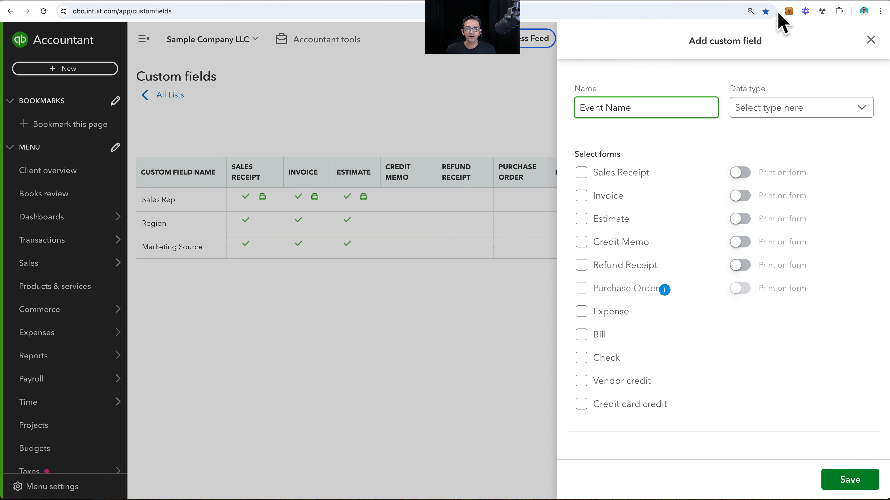
left_click(784, 116)
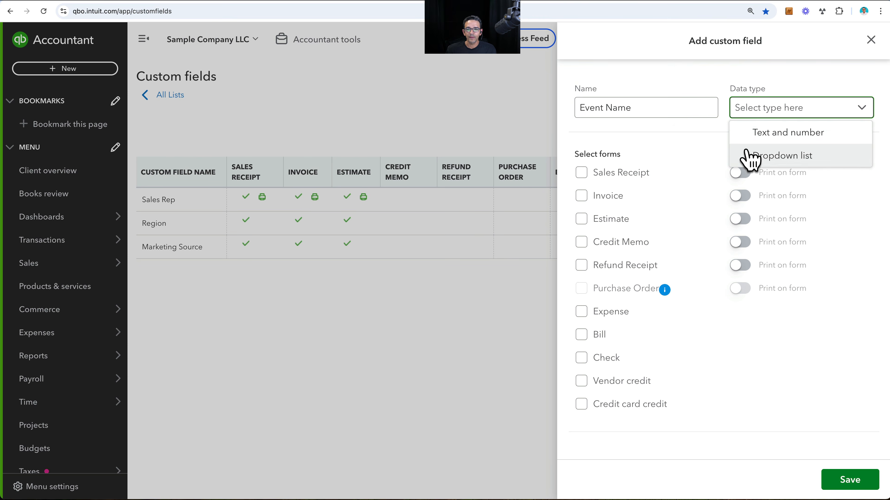
left_click(770, 157)
- Enter Summerfest 2025, Winter Garden 2025 and Fallover 2026 as the Event Name field's dropdown items
left_click(607, 160)
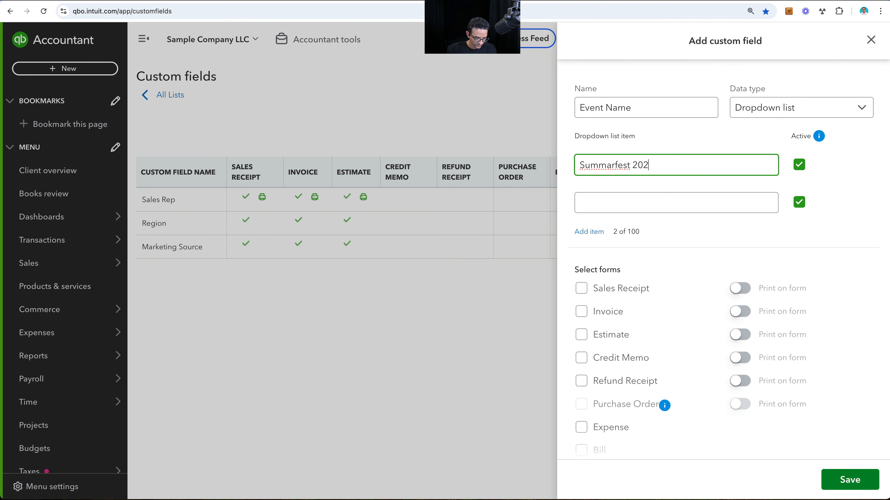
left_click(638, 196)
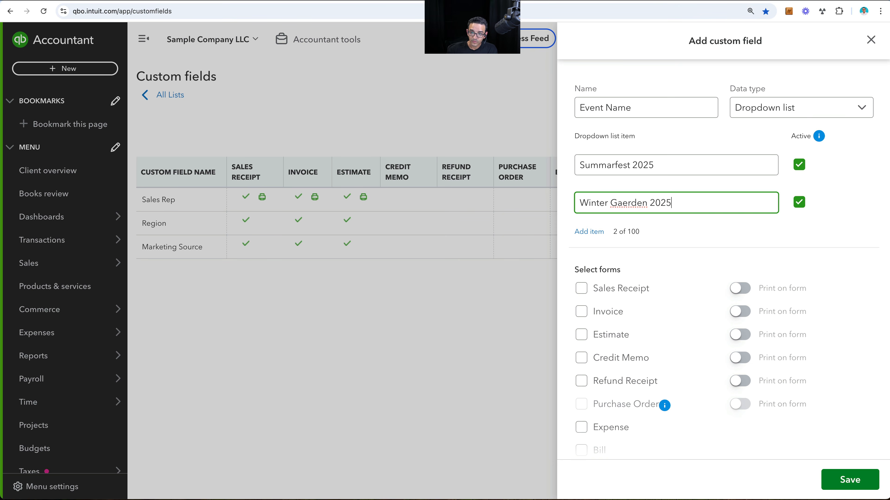
left_click(610, 167)
key("BackSpace")
type("e")
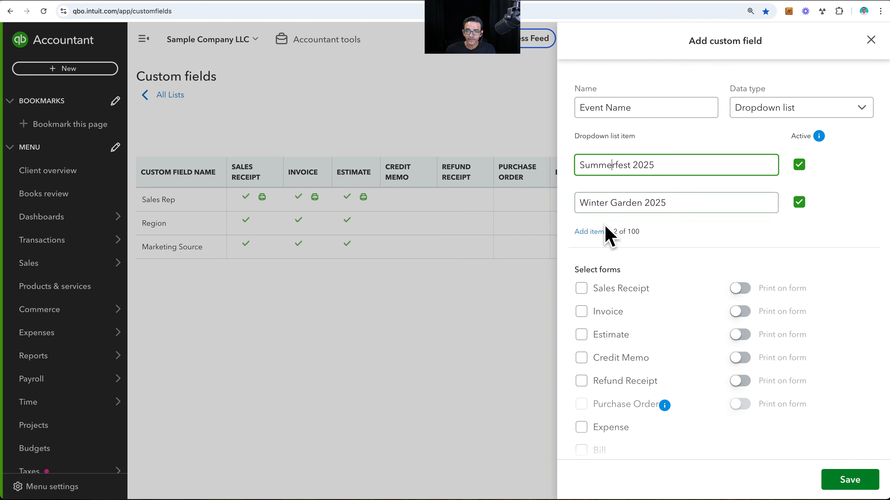
left_click(589, 236)
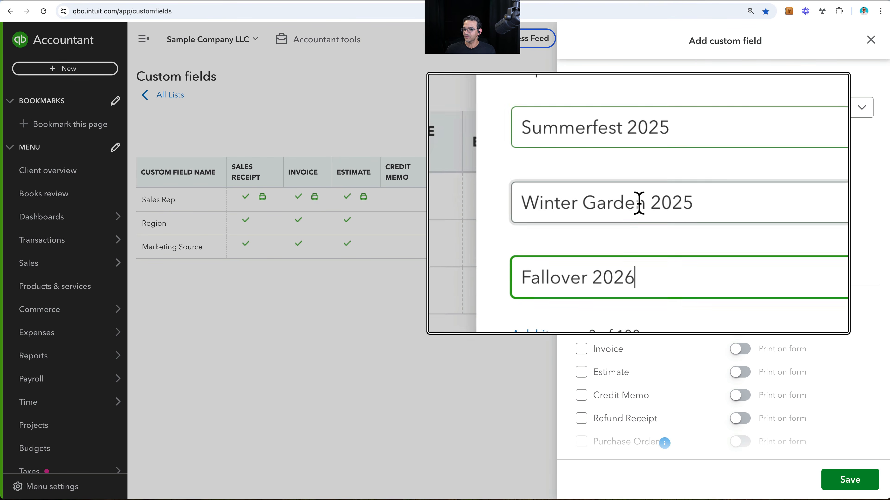
- Enable the Event Name field on the Expense, Bill, Check, Vendor credit and Credit card credit forms
scroll(675, 317, "down", 4)
scroll(675, 317, "down", 2)
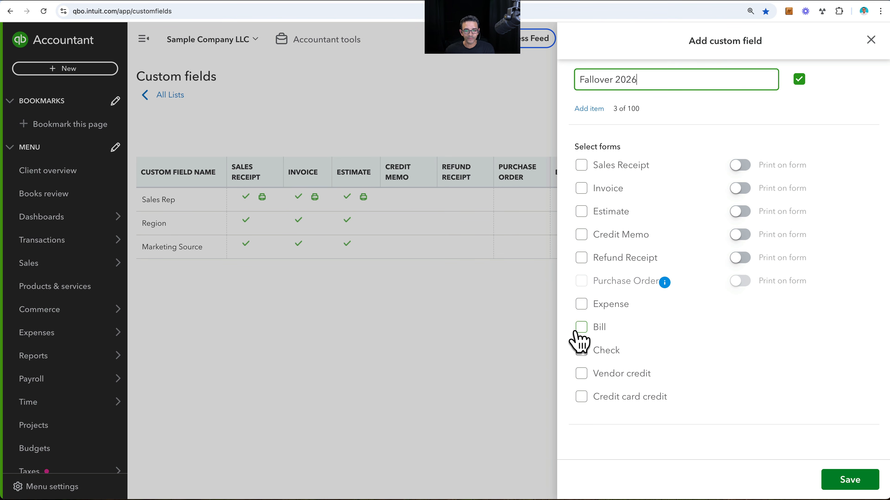
left_click(582, 308)
left_click(582, 307)
left_click(582, 329)
left_click(581, 351)
left_click(582, 375)
left_click(582, 397)
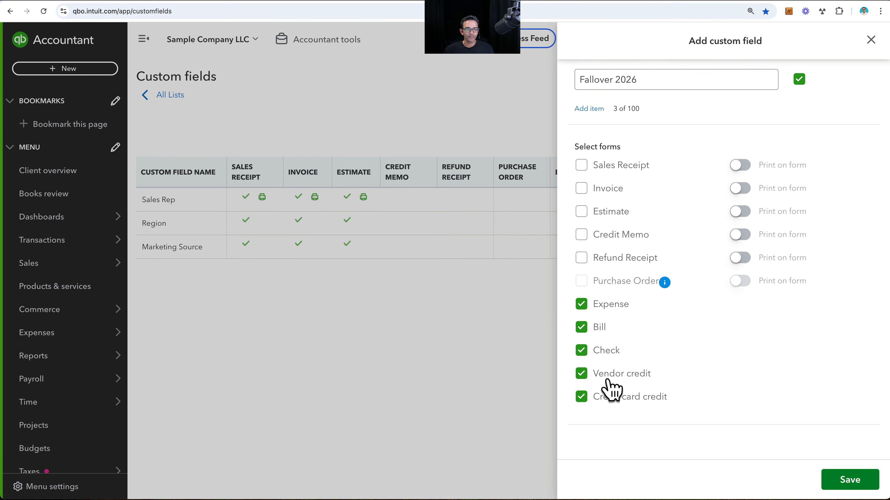
scroll(655, 332, "up", 1)
scroll(655, 333, "up", 5)
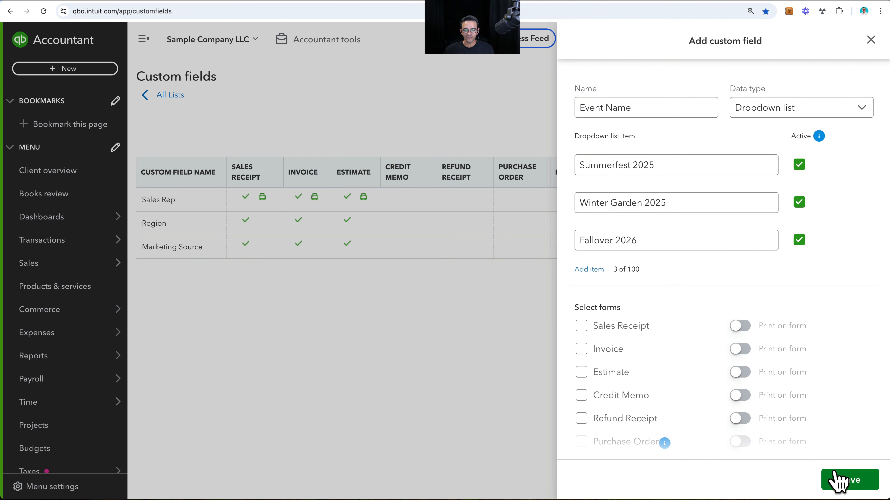
- Save the Event Name custom field
left_click(849, 480)
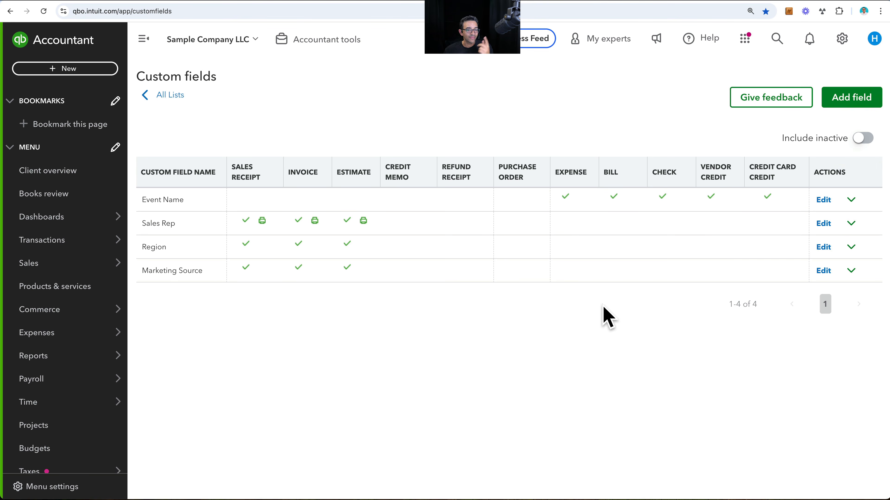
- Open a new invoice to check which custom fields it offers, and close it without saving
left_click(84, 68)
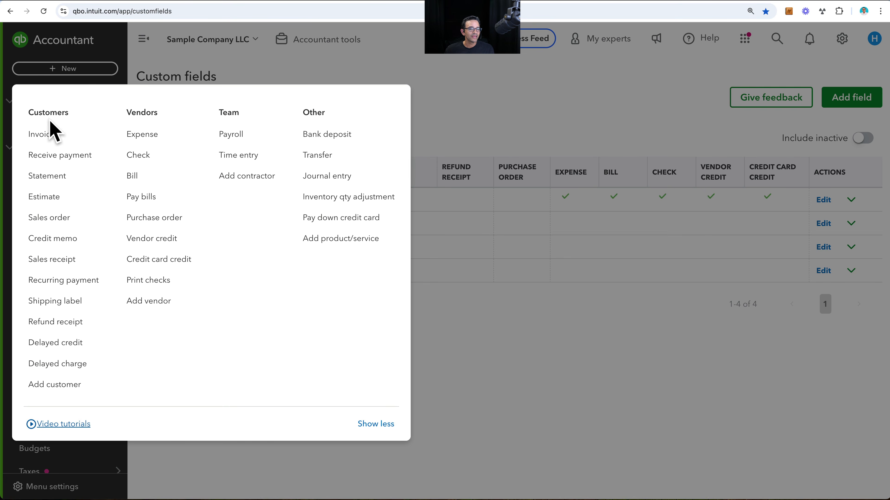
left_click(47, 137)
scroll(224, 312, "down", 2)
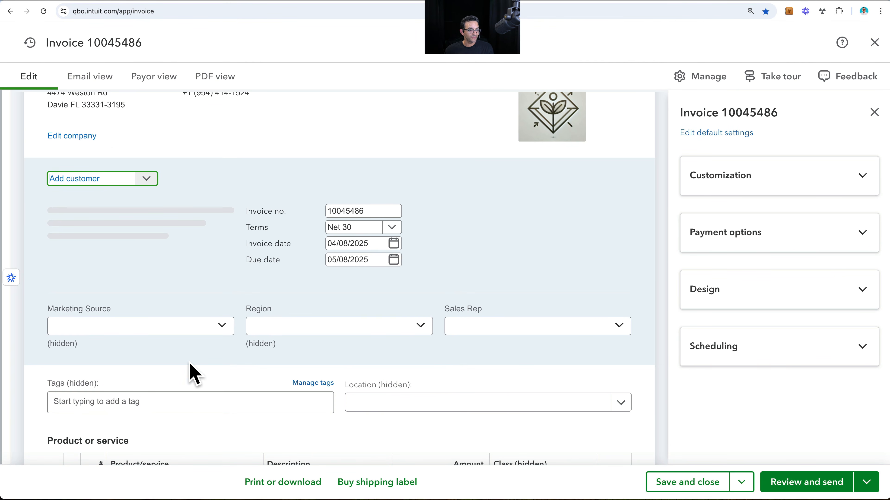
scroll(620, 261, "up", 2)
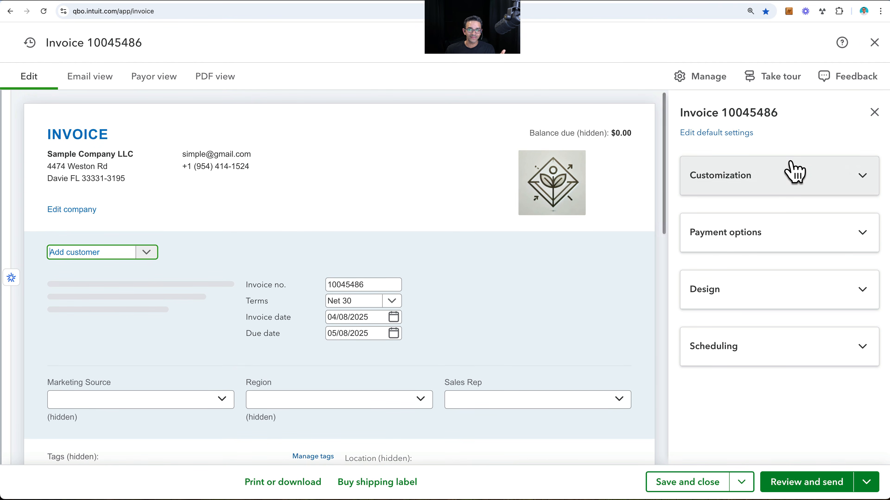
left_click(875, 46)
- Start a new bill, review its Event Name choices, and close the autofill pane
left_click(58, 71)
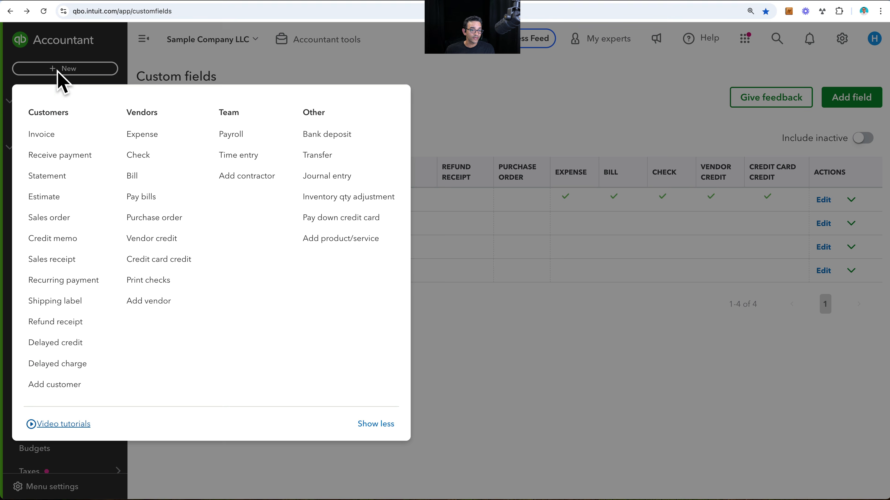
left_click(135, 175)
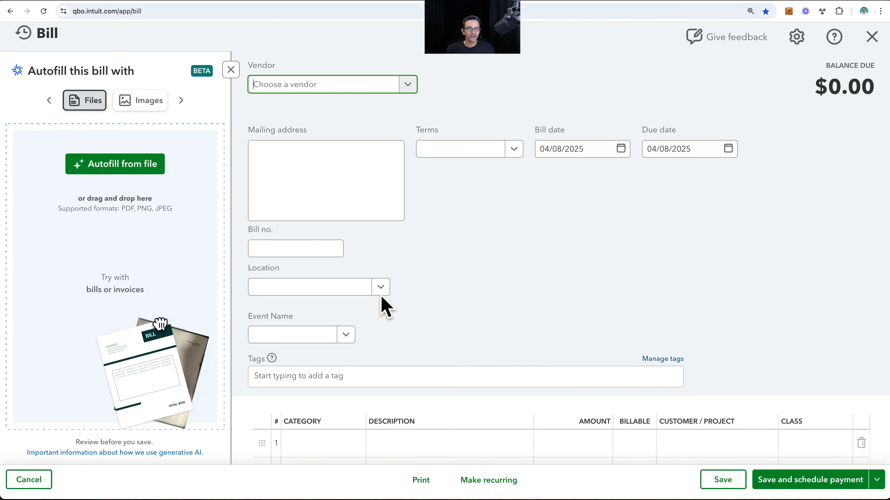
left_click(347, 336)
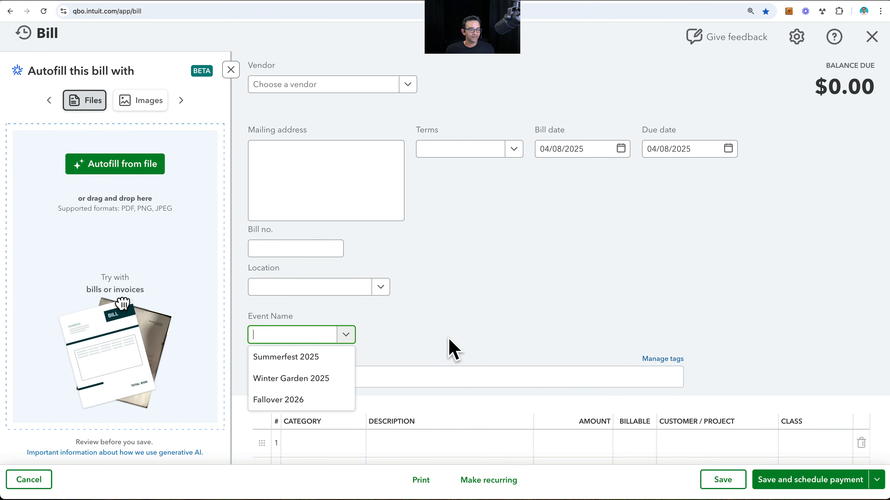
left_click(452, 349)
left_click(408, 86)
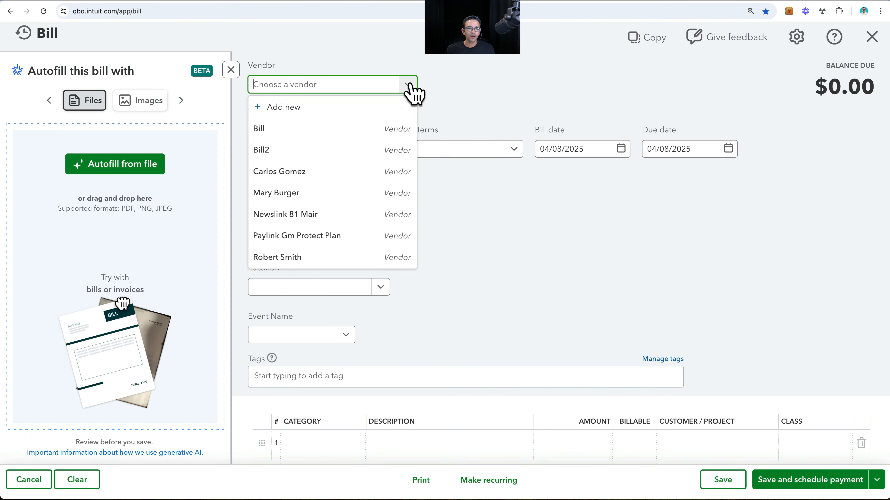
left_click(408, 86)
left_click(231, 70)
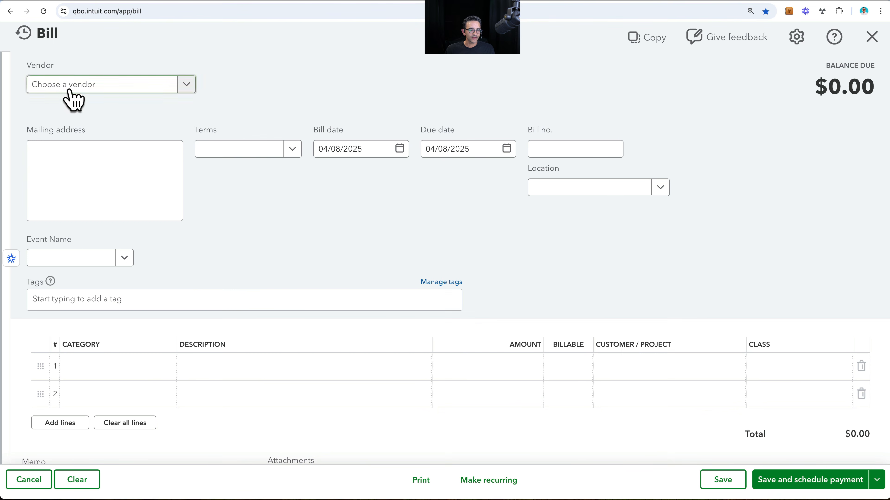
- Choose the vendor listed directly below Bill2 and enter a Purchases line of $1,200.00 on the bill
left_click(184, 82)
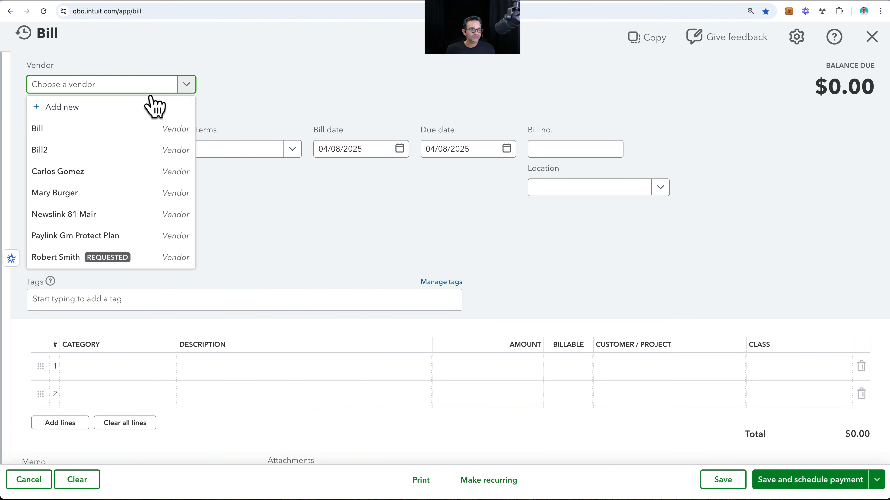
left_click(106, 172)
scroll(221, 210, "down", 1)
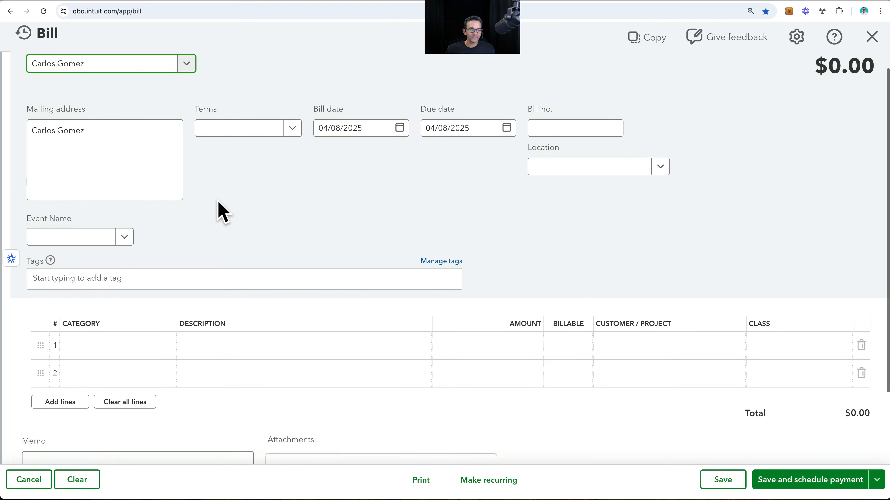
left_click(168, 346)
left_click(166, 349)
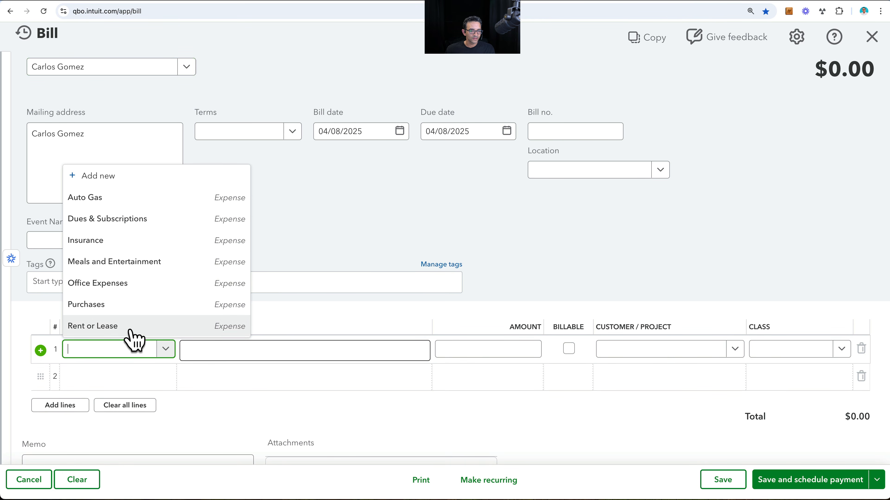
left_click(116, 304)
left_click(494, 343)
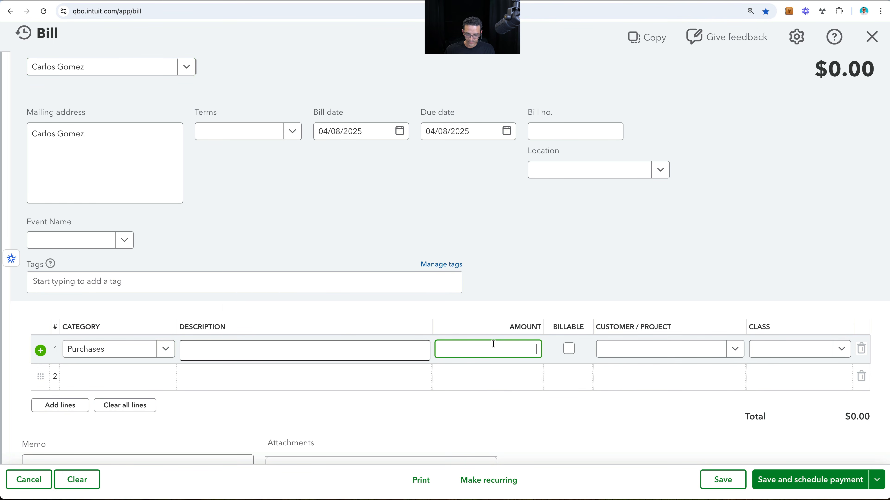
key("Tab")
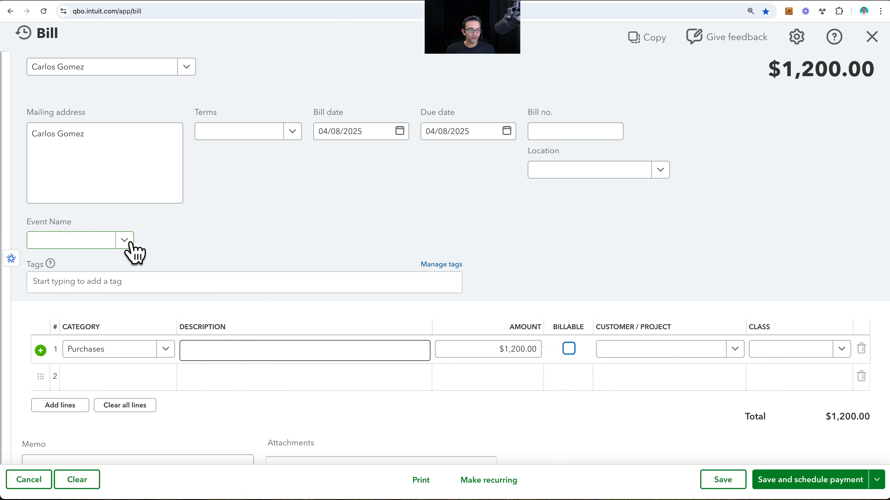
- Set the bill's Event Name to Summerfest 2025, save it and start a new bill
left_click(124, 242)
left_click(105, 268)
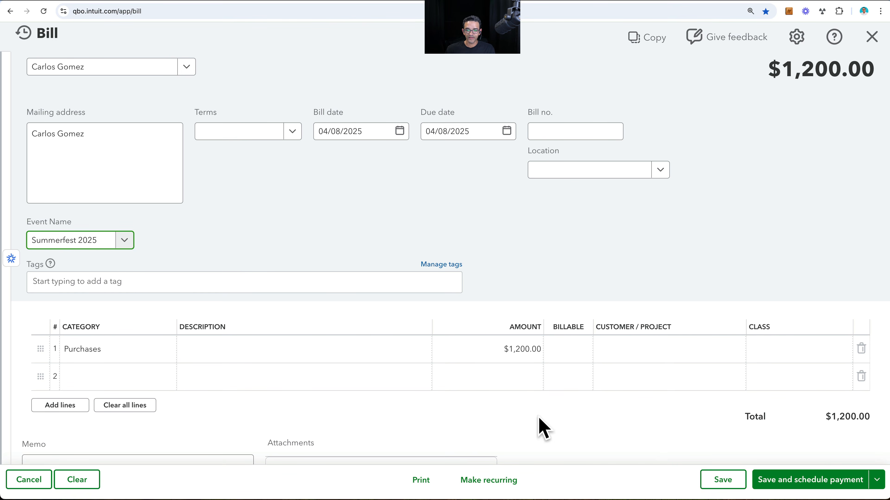
left_click(728, 477)
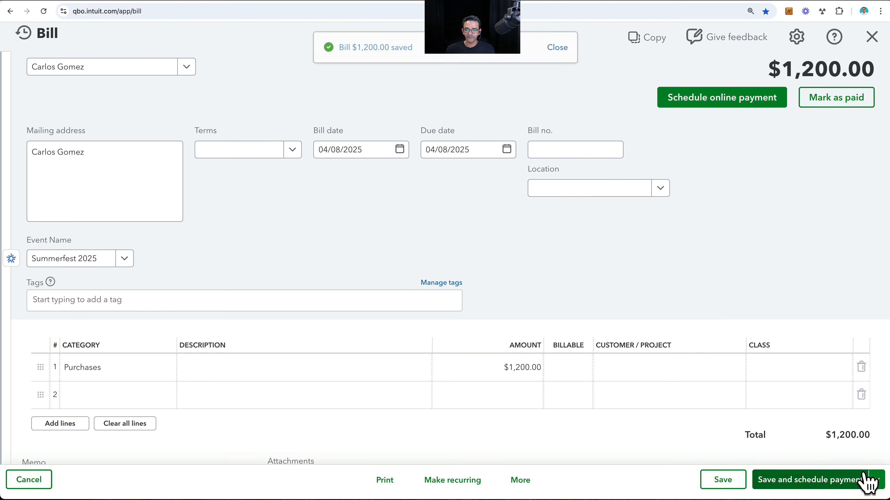
left_click(876, 482)
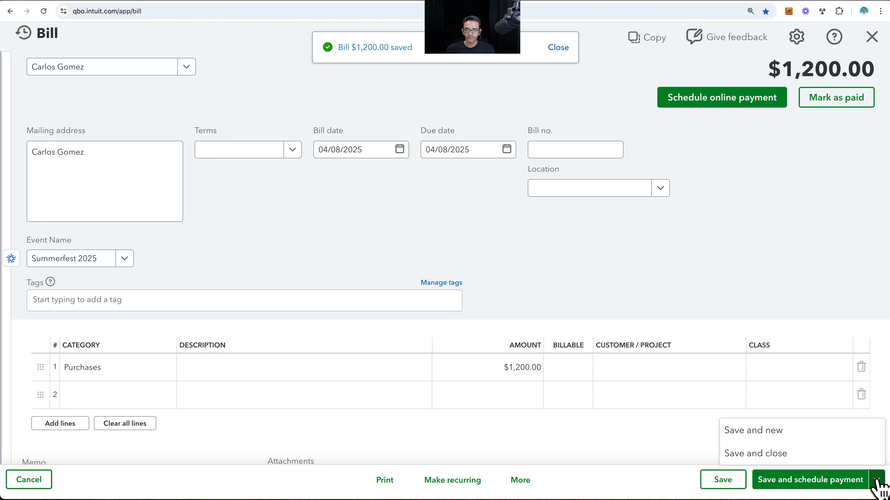
left_click(764, 432)
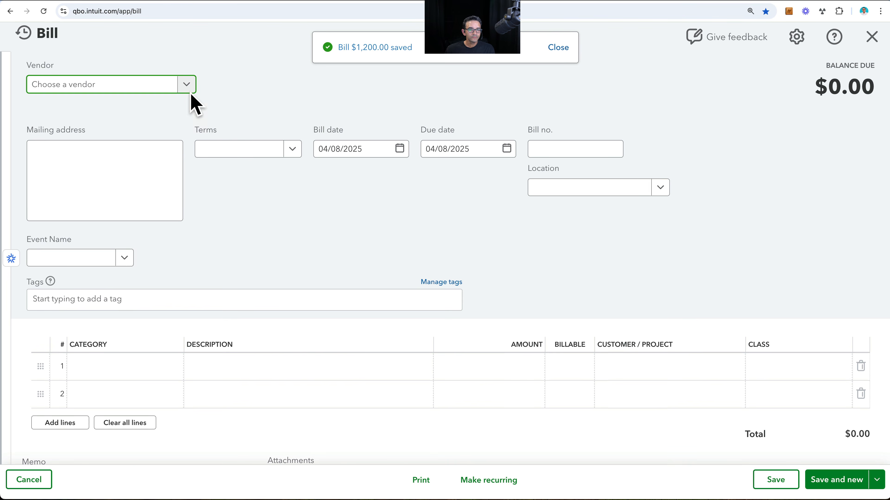
- Choose the vendor listed directly above Newslink 81 Mair and enter a Rent or Lease line of $854.00
left_click(187, 85)
left_click(92, 193)
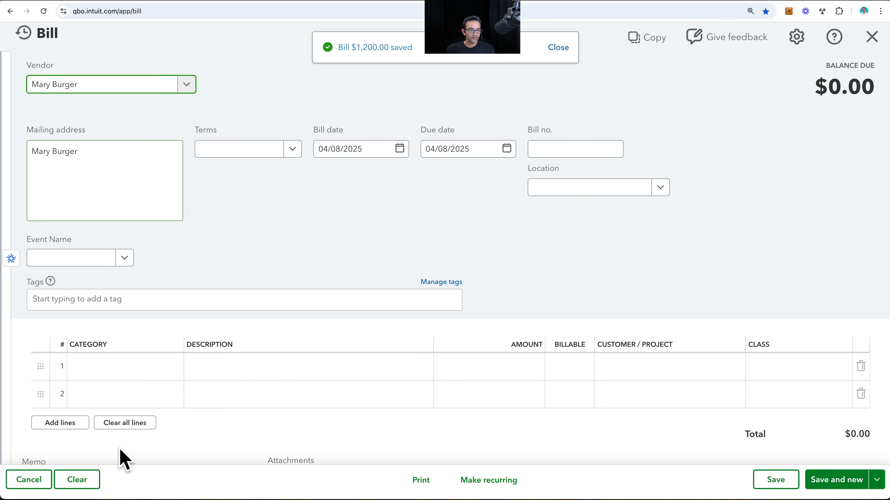
left_click(137, 367)
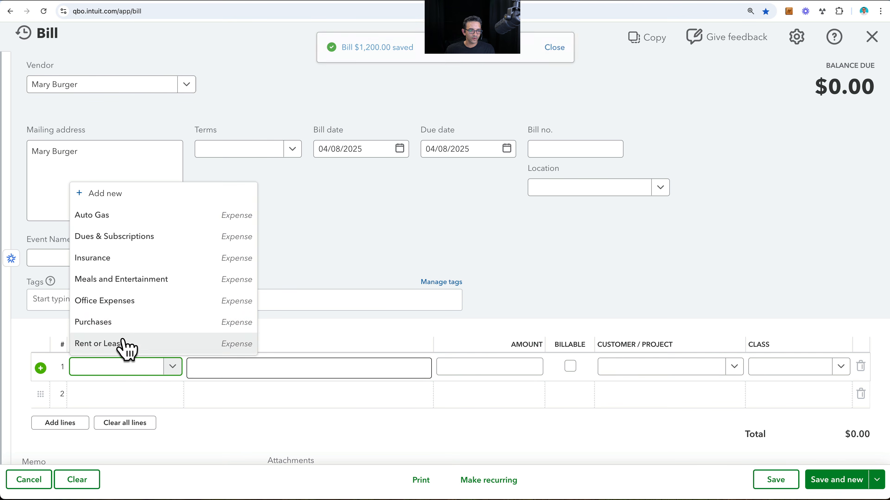
left_click(122, 346)
left_click(521, 370)
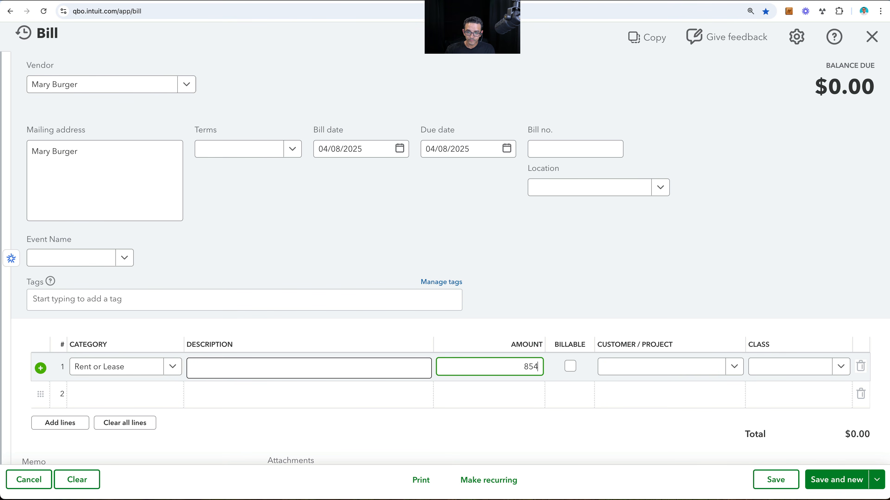
- Set the $854.00 bill's Event Name to Fallover 2026, save it and start another bill
left_click(110, 258)
left_click(72, 321)
left_click(819, 481)
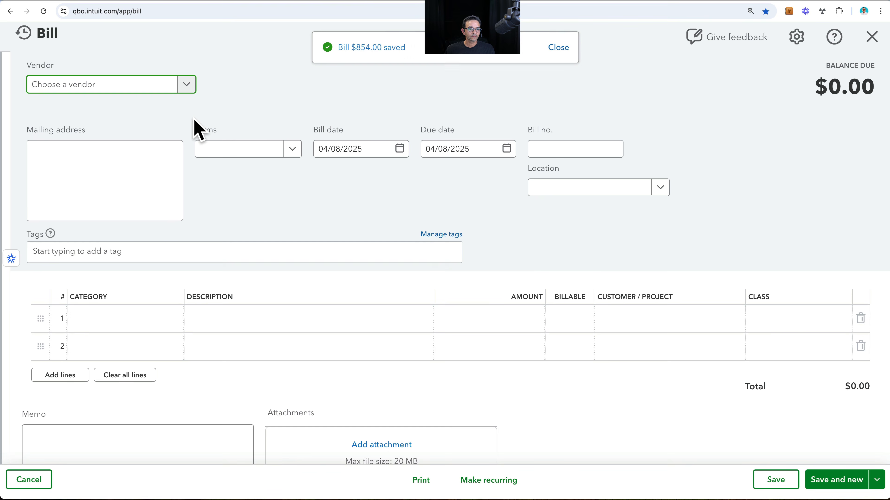
- Enter costco as the new bill's vendor and add a Meals and Entertainment line of $1,500.00
left_click(186, 86)
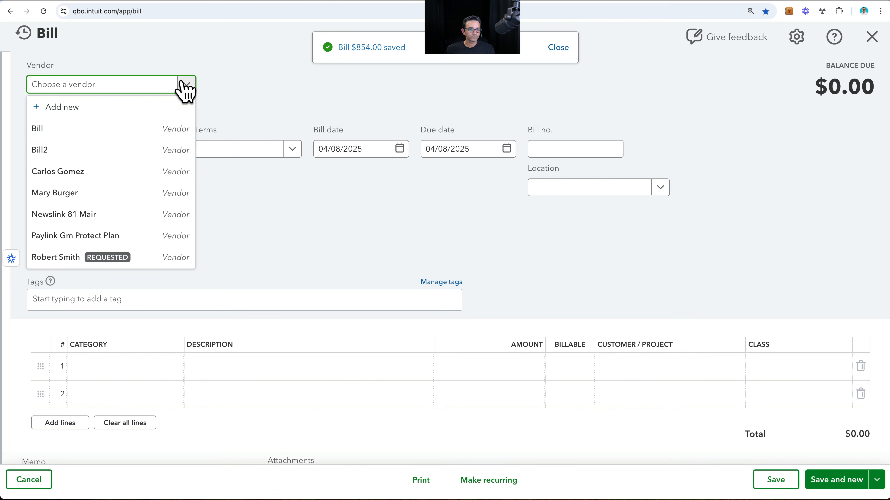
scroll(133, 205, "down", 3)
left_click(70, 258)
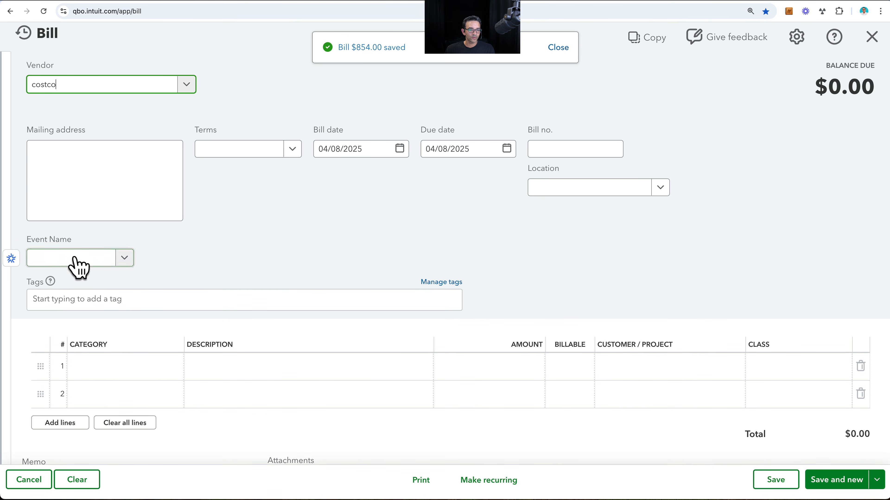
left_click(155, 364)
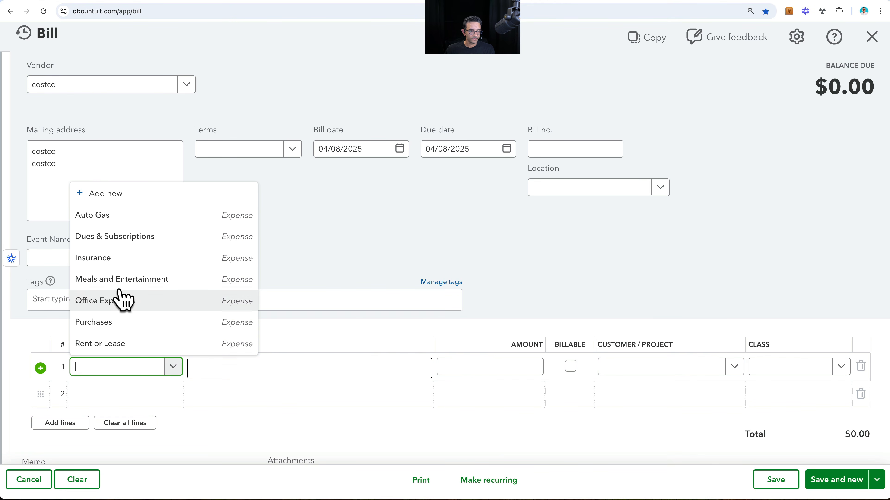
left_click(121, 279)
left_click(495, 365)
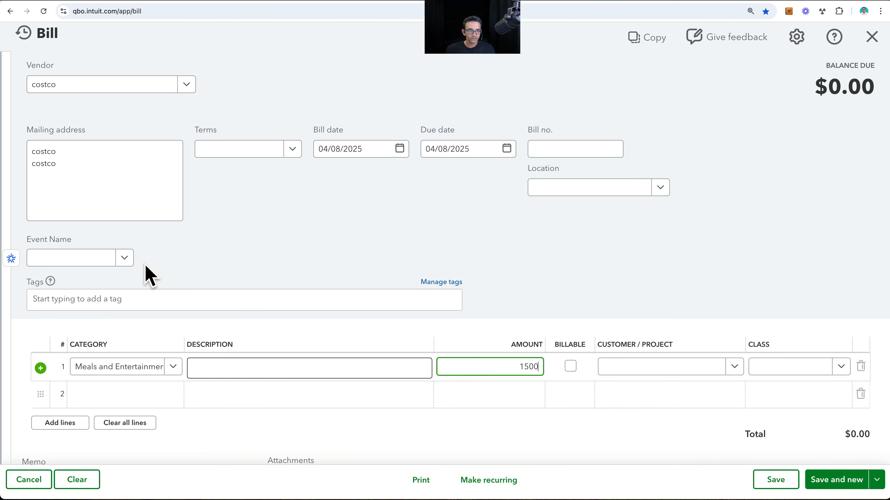
- Set the costco bill's Event Name to Summerfest 2025, then save and close the bill
left_click(132, 261)
left_click(100, 280)
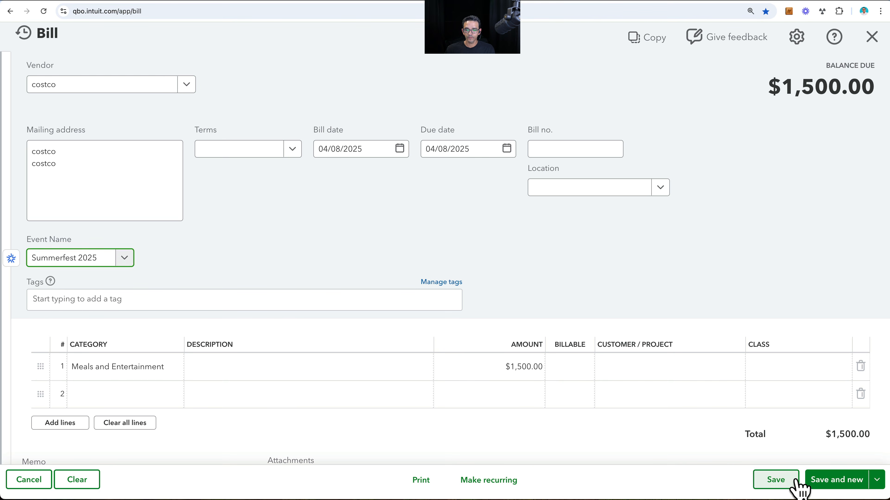
left_click(778, 484)
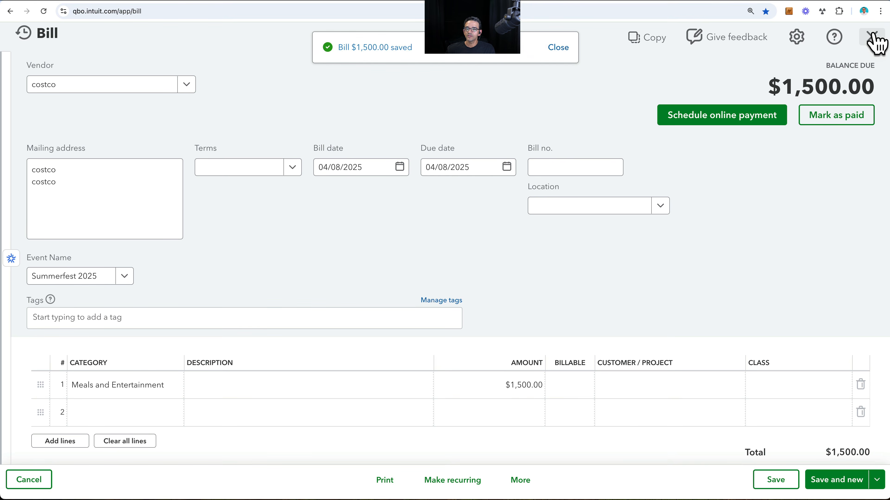
left_click(872, 38)
- Start a new expense for payee Newslink 81 Mair and set its first line's category to Utilities
left_click(65, 69)
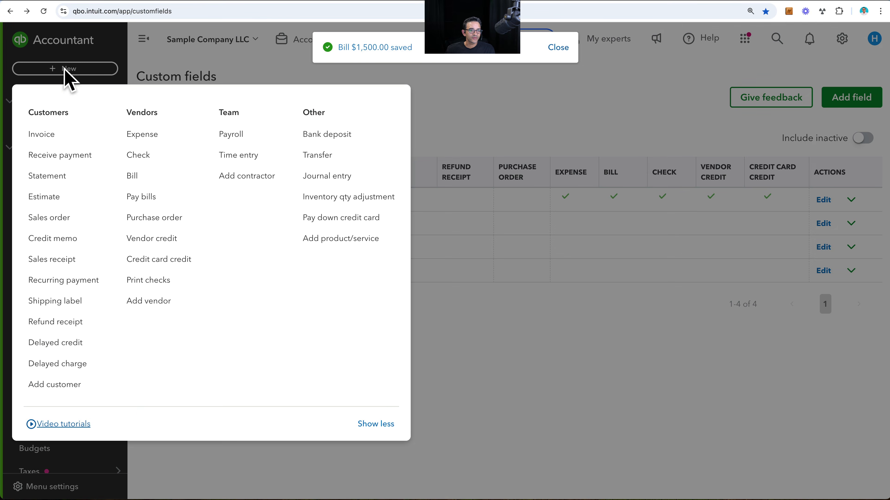
left_click(143, 136)
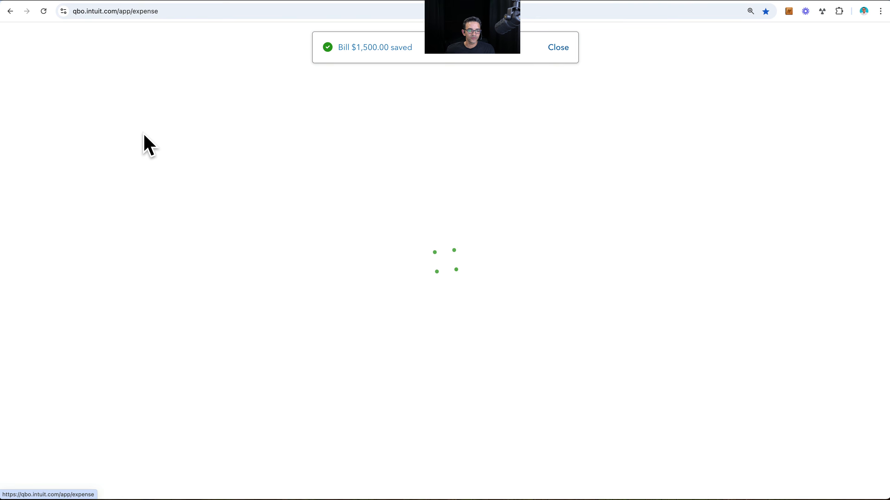
left_click(185, 100)
scroll(157, 162, "down", 1)
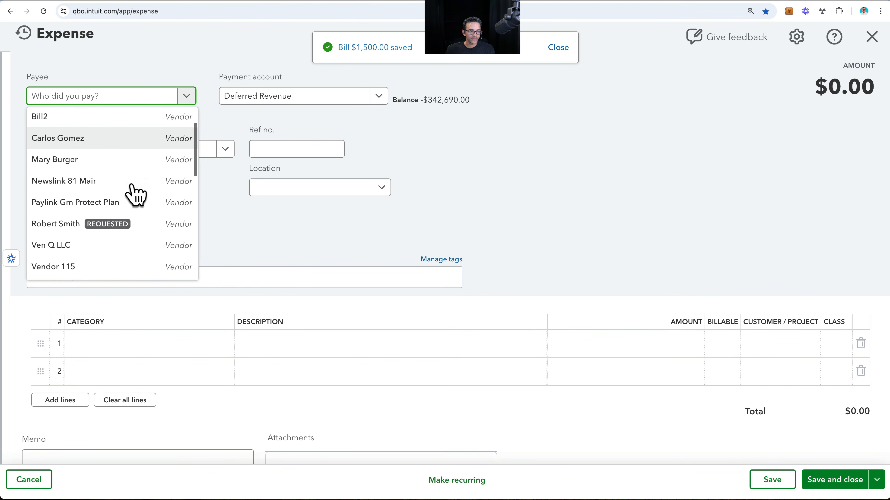
left_click(119, 177)
left_click(175, 345)
left_click(223, 344)
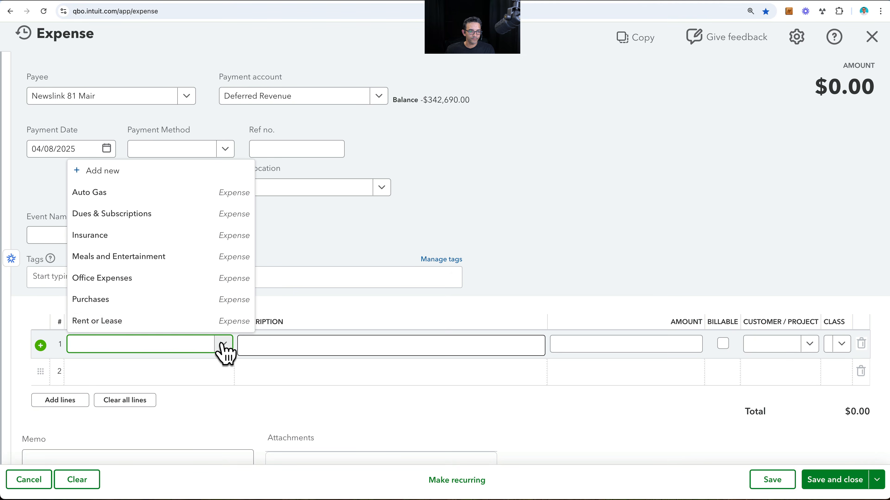
scroll(119, 280, "down", 4)
left_click(117, 286)
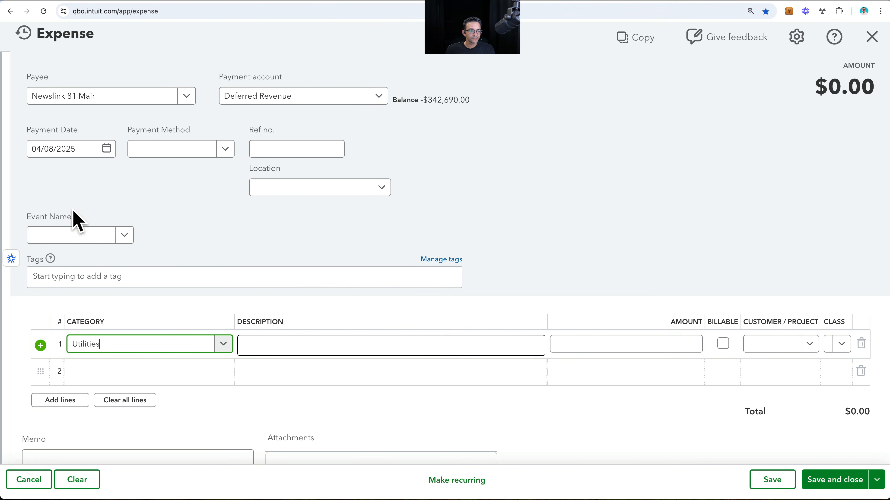
- Set the expense's Event Name to Summerfest 2025 and enter 800 as the Utilities line amount
left_click(78, 238)
left_click(79, 258)
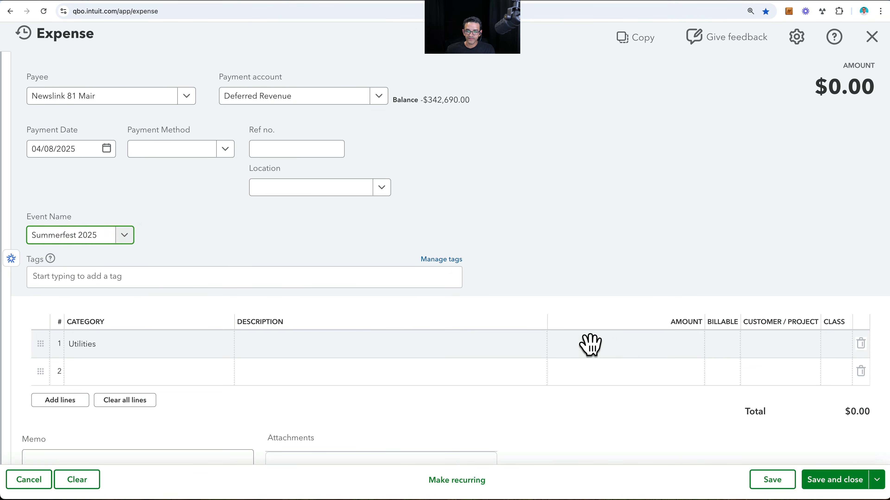
left_click(615, 344)
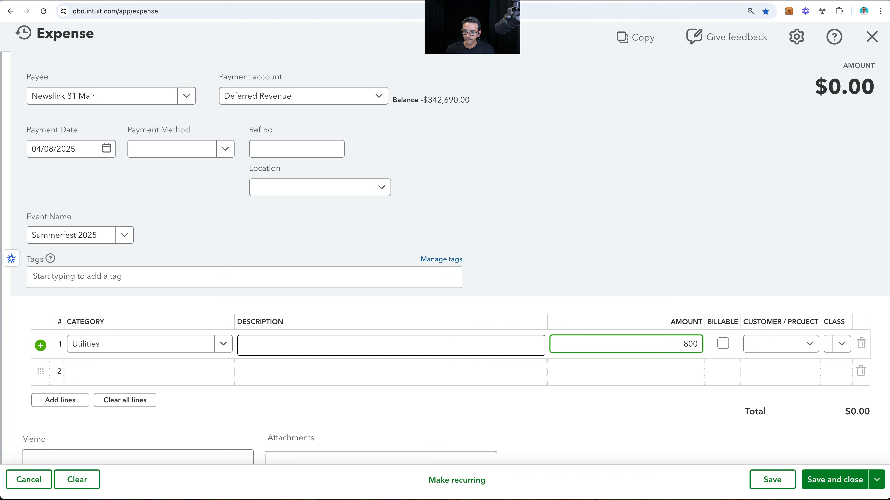
- Save the Newslink 81 Mair expense and start a new one for payee Ven Q LLC
left_click(877, 480)
left_click(837, 454)
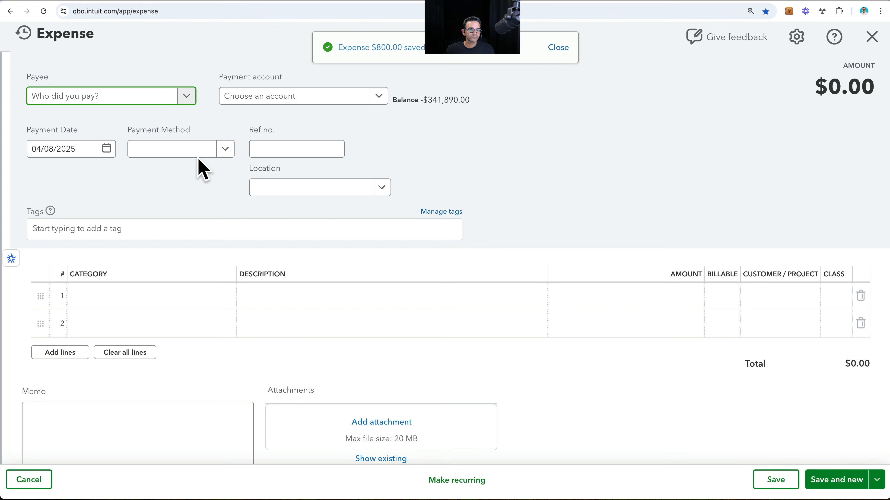
left_click(186, 96)
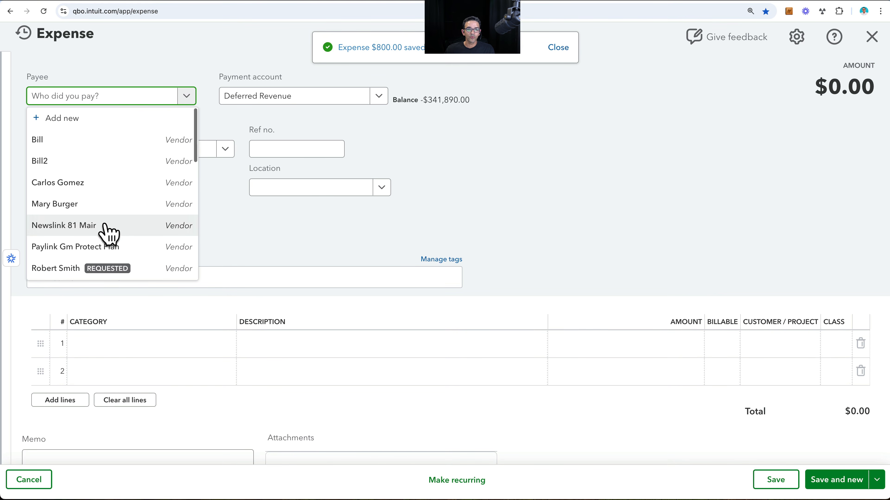
scroll(109, 232, "down", 3)
scroll(64, 175, "down", 1)
left_click(63, 152)
- Change the category of the Ven Q LLC expense's first line to Taxes & Licenses
left_click(198, 343)
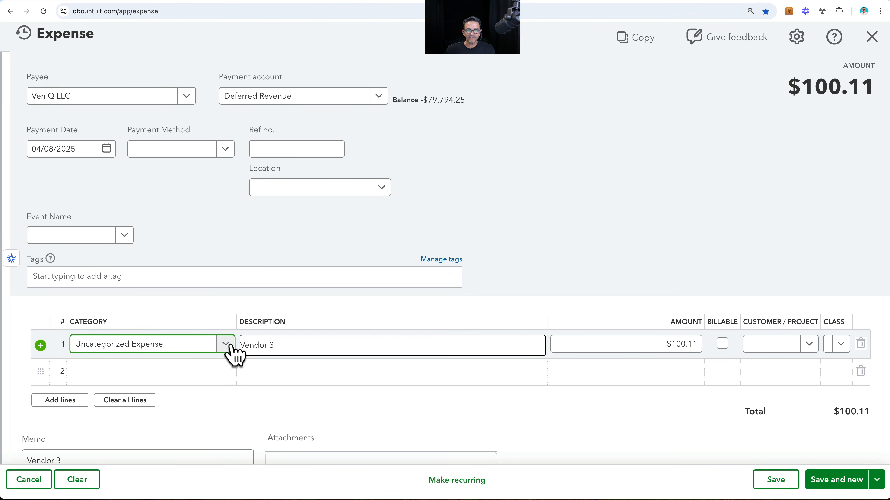
left_click(227, 344)
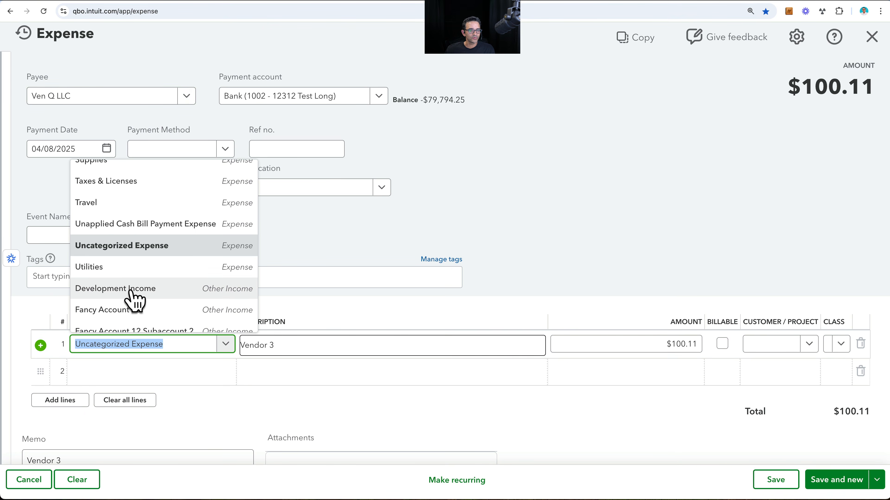
left_click(115, 182)
- Set the Ven Q LLC expense's Event Name to Summerfest 2025, then save it and start a new expense
left_click(70, 241)
left_click(70, 255)
left_click(653, 346)
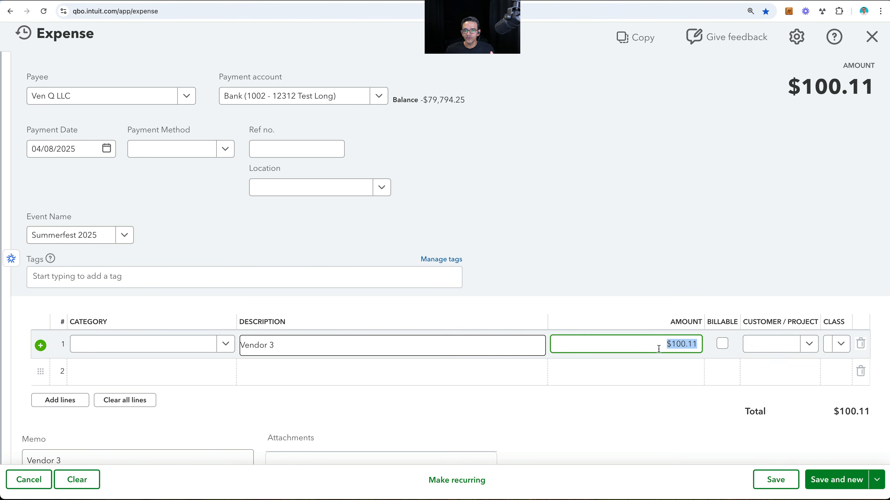
left_click(835, 485)
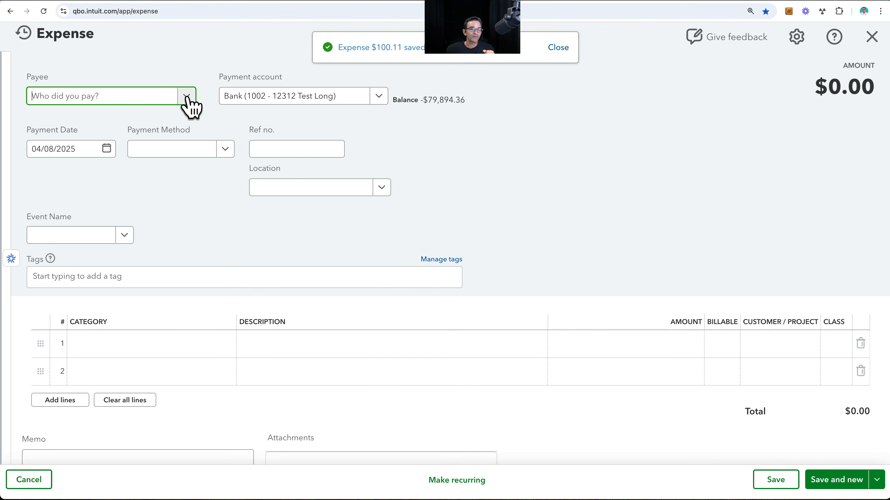
- Choose Bill2 as the new expense's payee and change its first line's category to Utilities
left_click(186, 98)
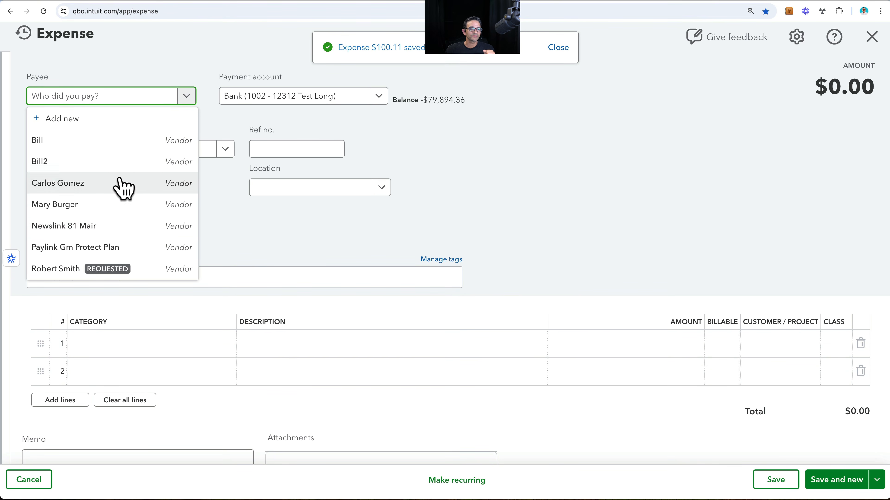
left_click(96, 160)
left_click(149, 341)
left_click(216, 346)
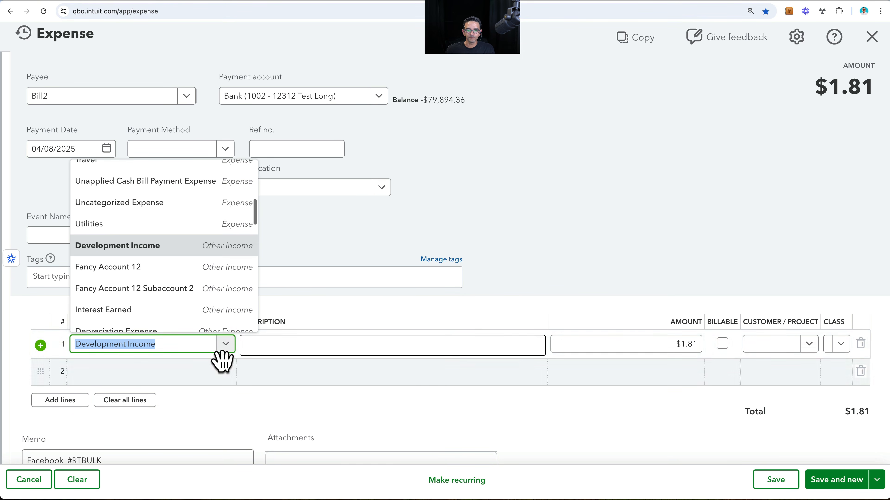
scroll(196, 280, "up", 2)
left_click(163, 259)
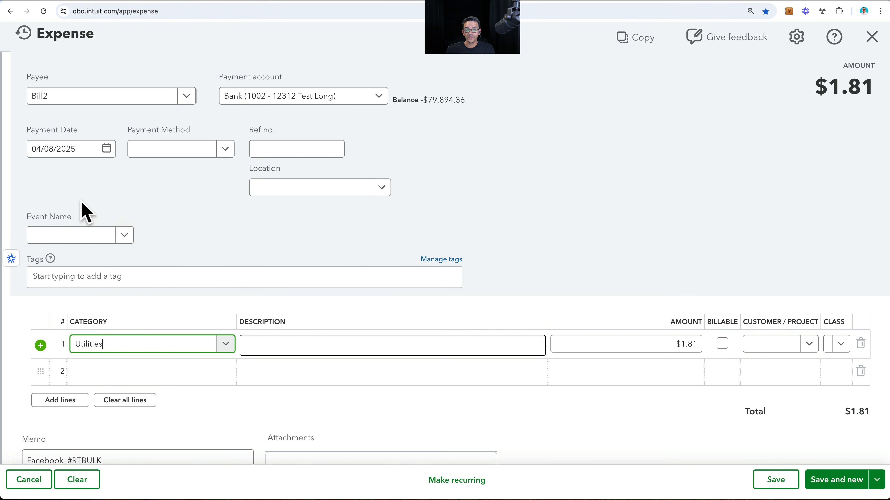
- Set the Bill2 expense's Event Name to Winter Garden 2025 and its Utilities amount to 256, then save and close it
left_click(63, 235)
left_click(70, 279)
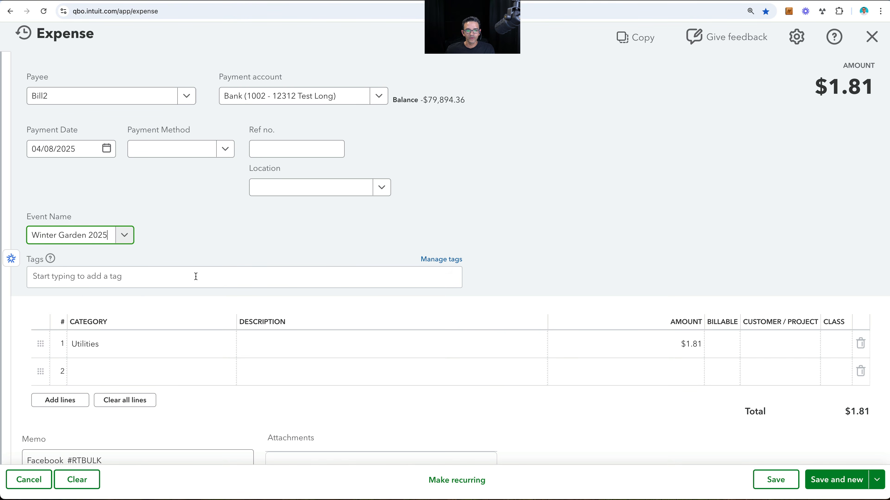
left_click(657, 344)
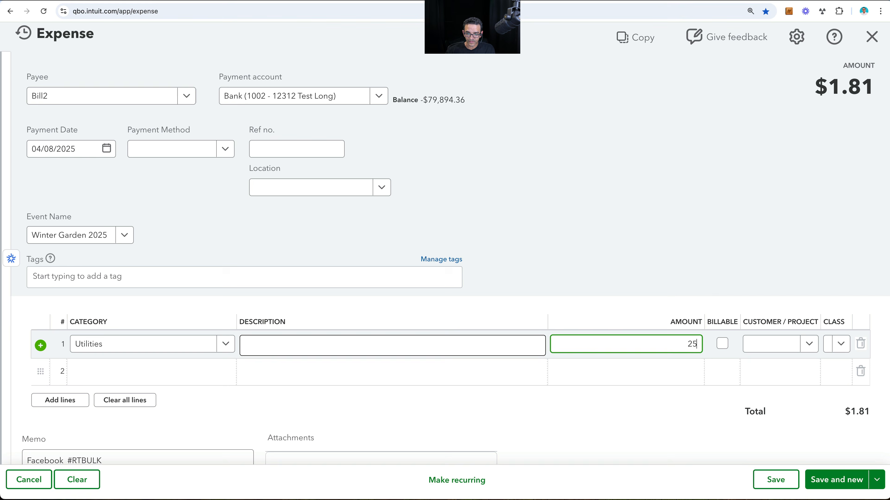
type("256")
left_click(782, 486)
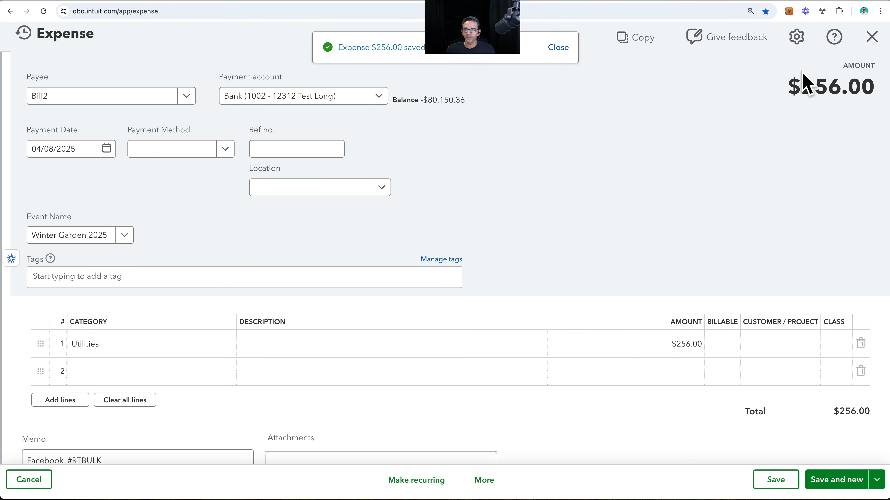
left_click(872, 37)
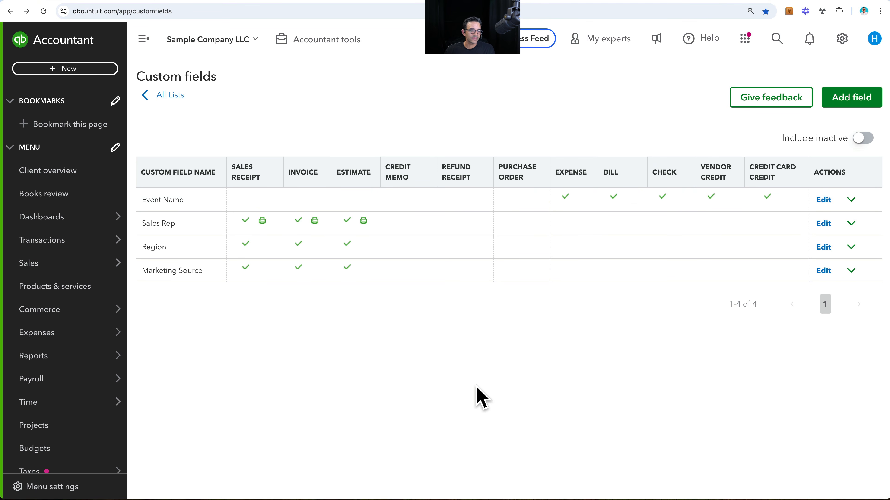
- Find the Transaction Detail by Account report among the standard reports and open it
mouse_move(31, 361)
left_click(151, 360)
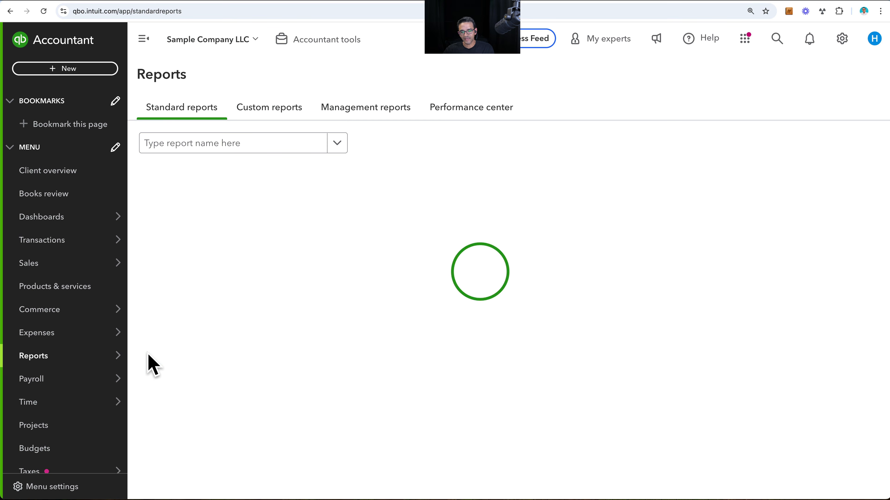
left_click(179, 145)
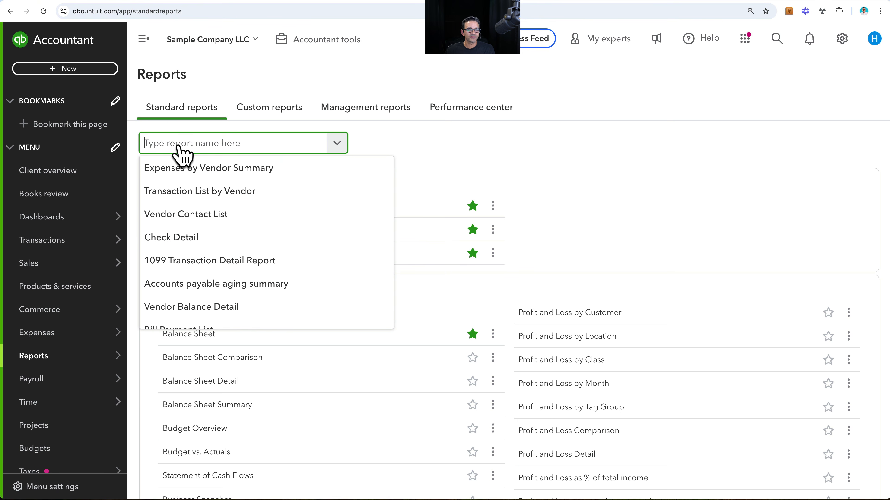
type("trans")
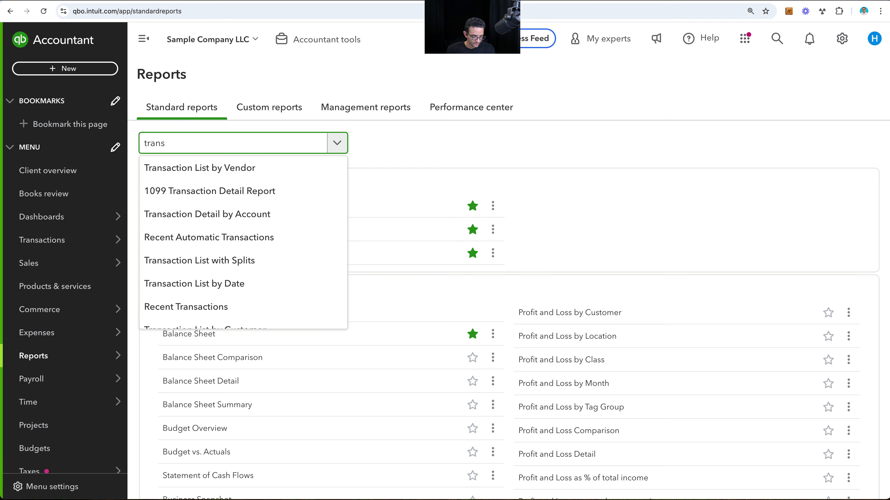
key("Down")
key("Down")
key("Down")
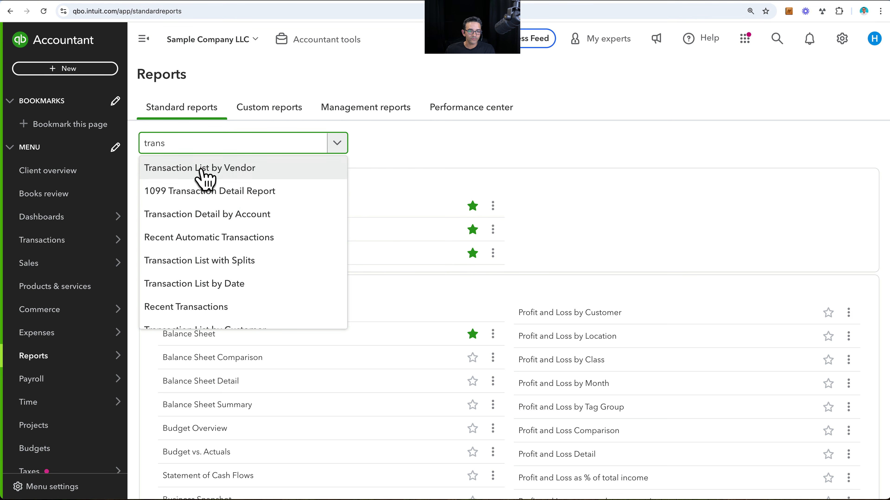
left_click(209, 216)
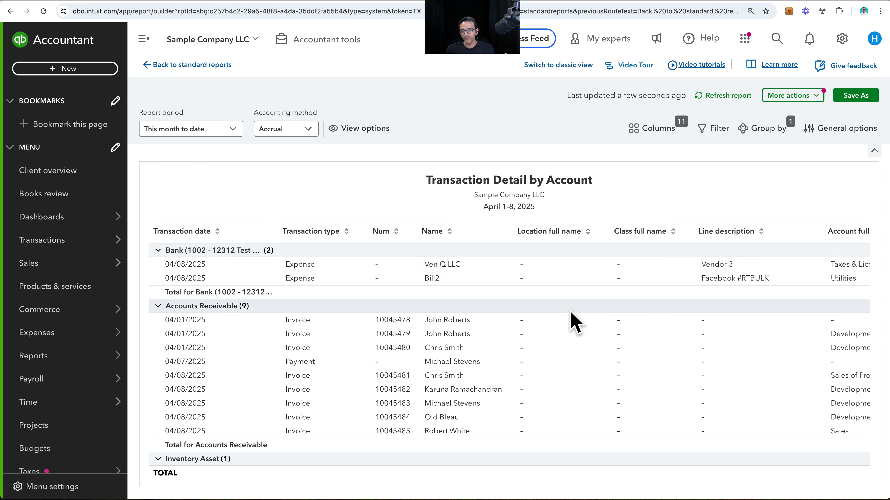
- Add the Event Name column to the Transaction Detail by Account report
scroll(572, 319, "down", 5)
scroll(574, 323, "down", 5)
scroll(574, 322, "up", 10)
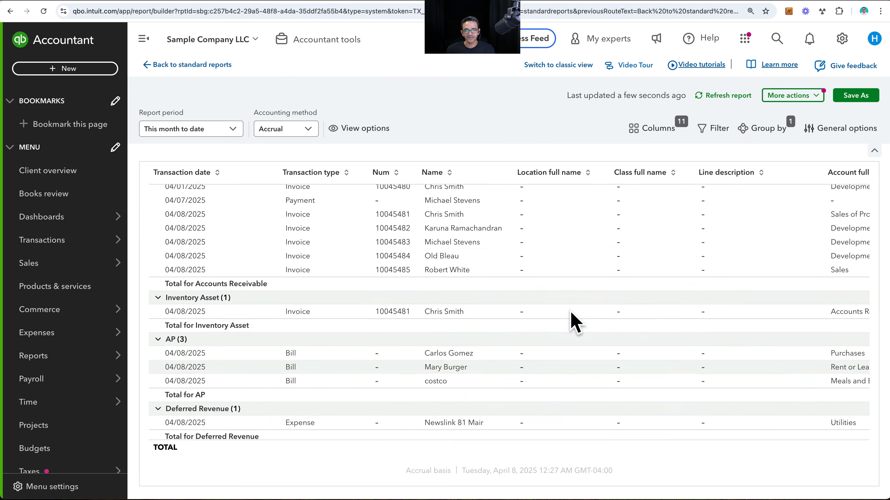
scroll(574, 323, "up", 1)
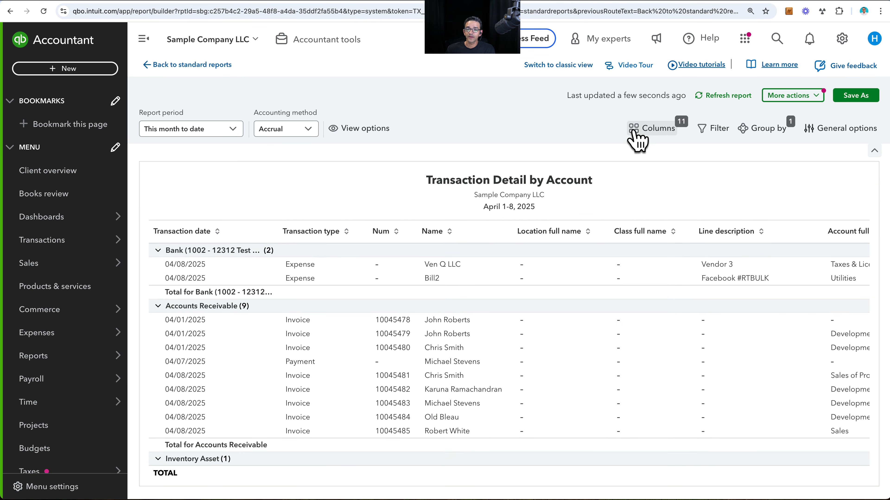
left_click(654, 131)
scroll(766, 395, "down", 4)
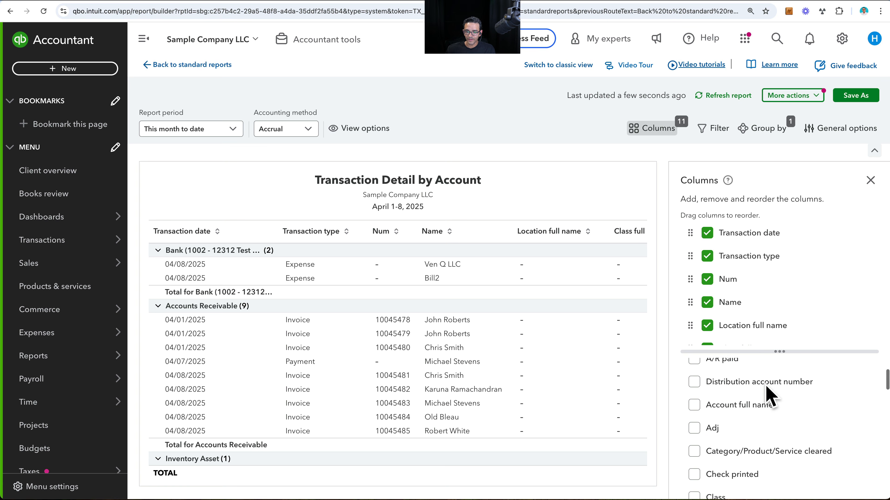
scroll(767, 392, "down", 5)
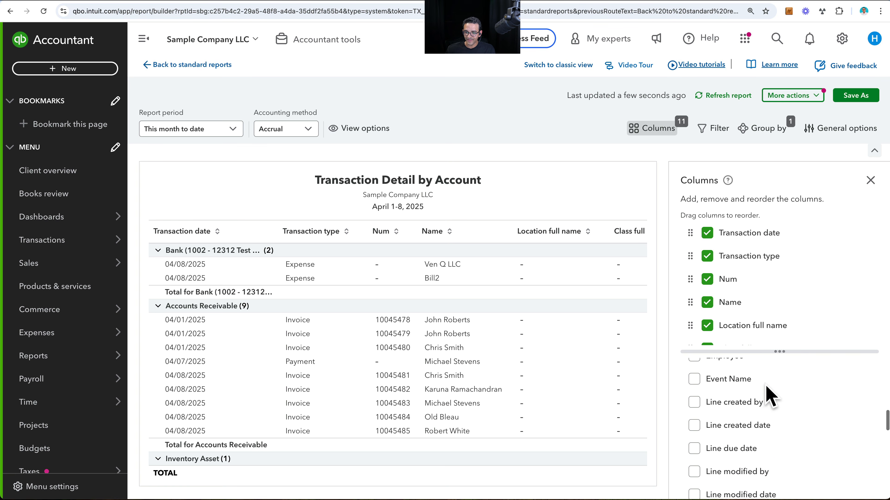
left_click(694, 379)
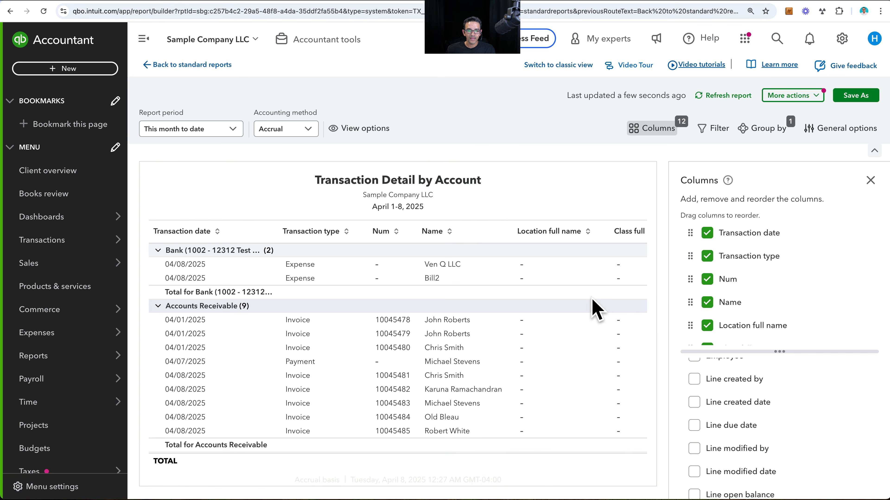
- Collapse the navigation menu and close the column settings to view the report's Event Name column
left_click(144, 40)
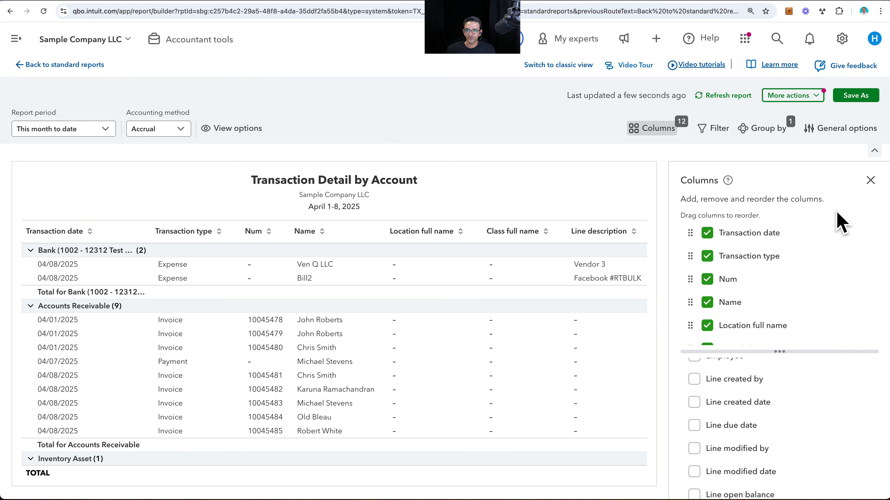
left_click(870, 182)
scroll(651, 350, "right", 5)
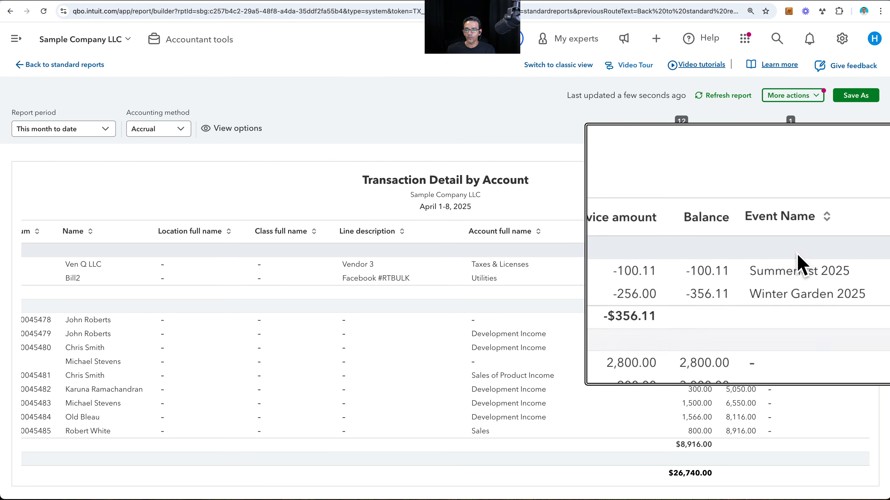
- Filter the report to transactions whose Event Name is not empty
left_click(716, 129)
left_click(722, 241)
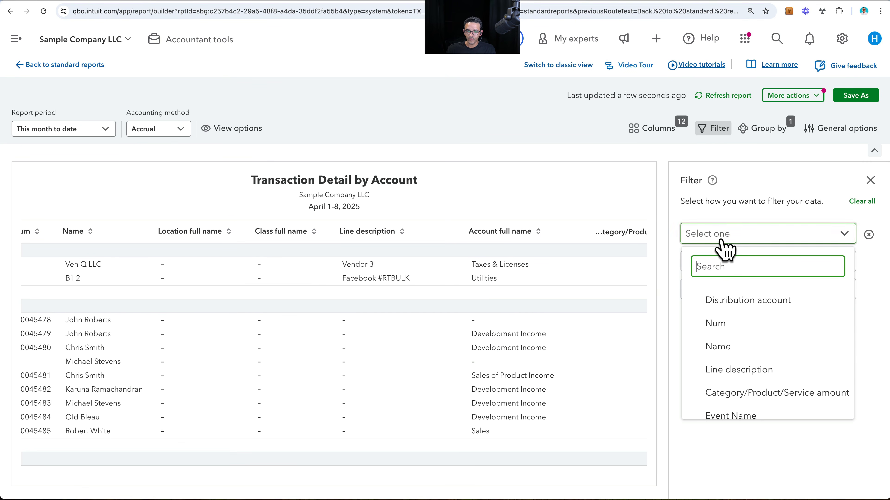
type("eve")
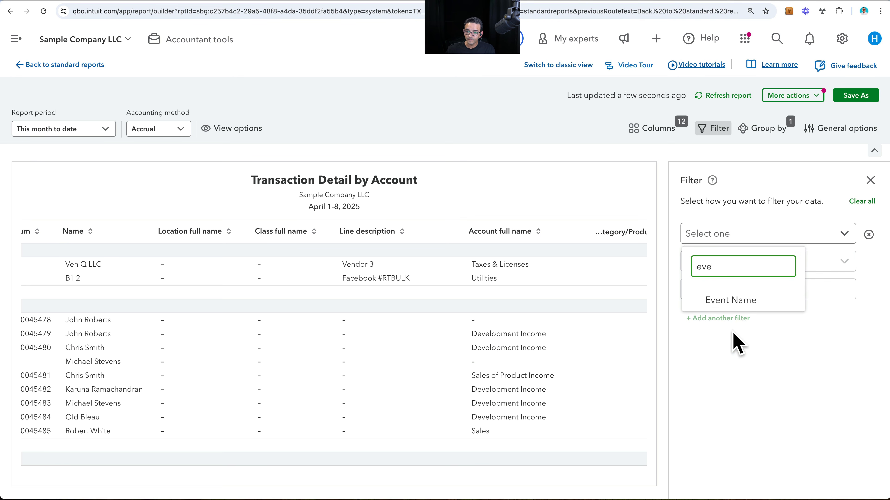
left_click(730, 300)
left_click(732, 261)
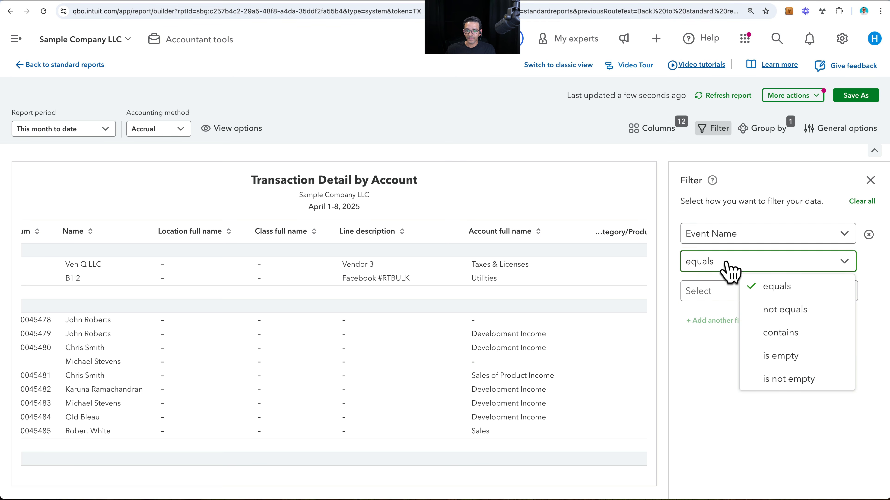
left_click(780, 380)
- Group the filtered Transaction Detail by Account report by Event Name
scroll(540, 403, "right", 5)
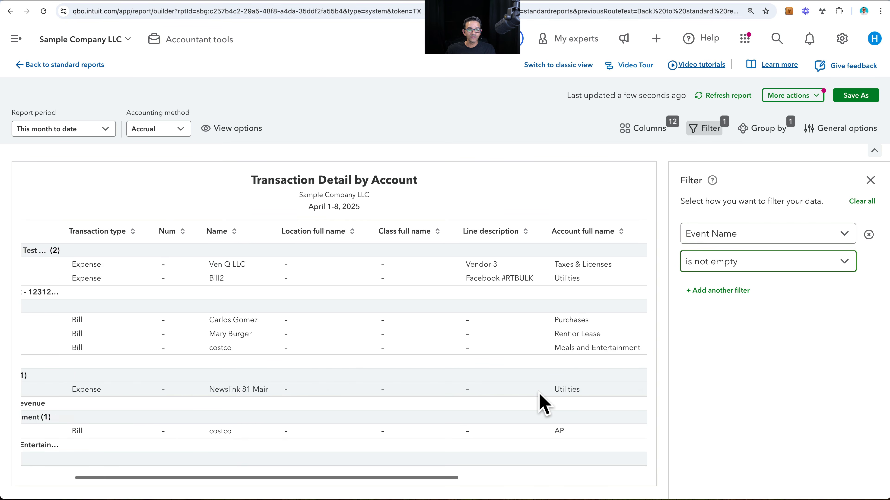
scroll(540, 396, "down", 3)
scroll(542, 403, "down", 2)
scroll(542, 402, "up", 6)
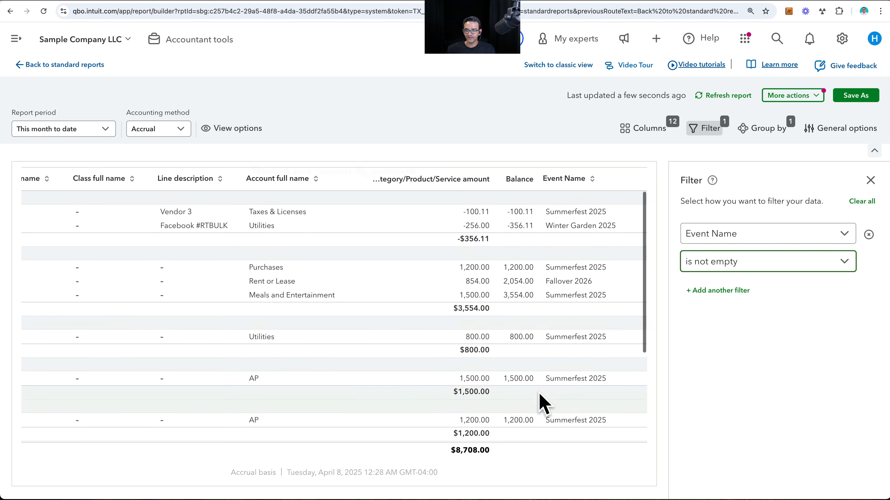
scroll(542, 403, "left", 8)
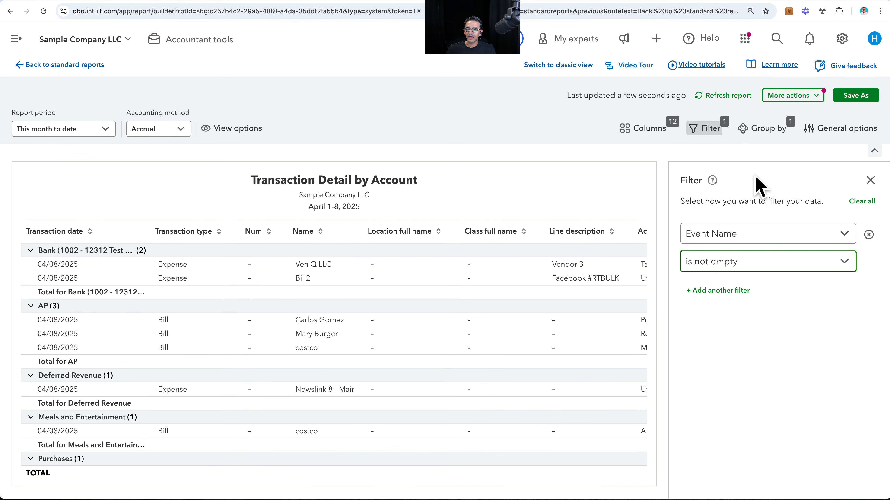
left_click(778, 131)
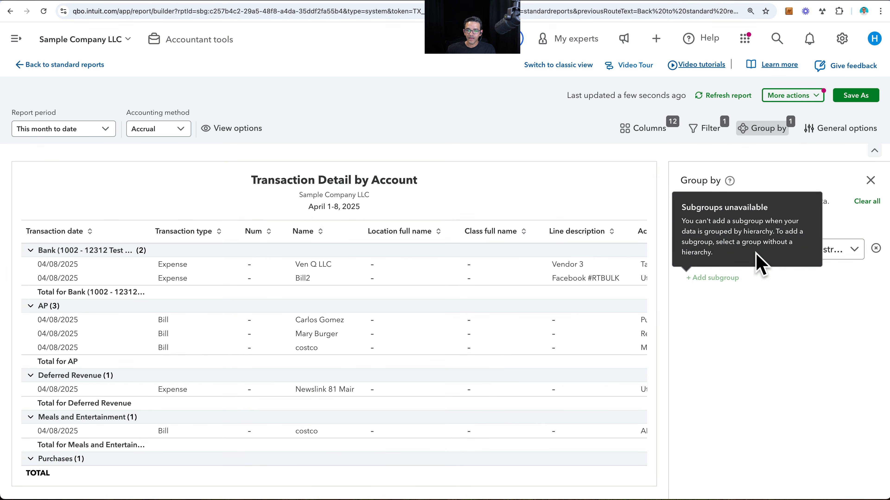
left_click(835, 253)
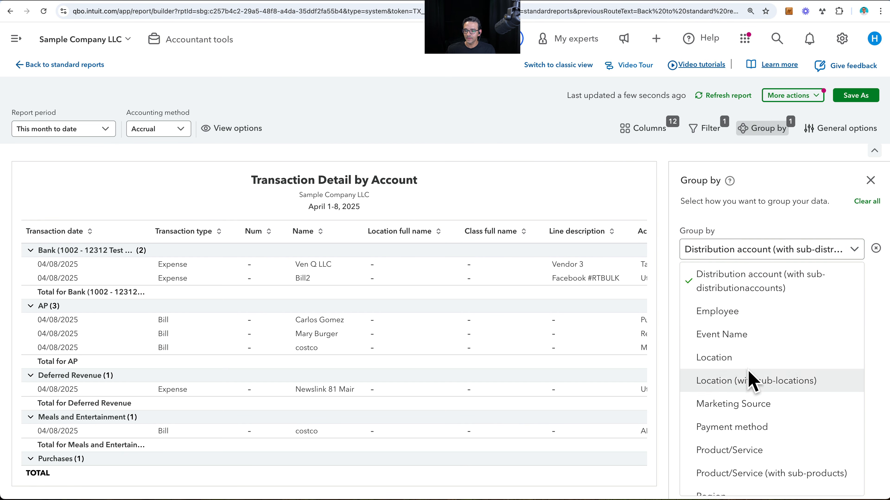
scroll(746, 406, "down", 5)
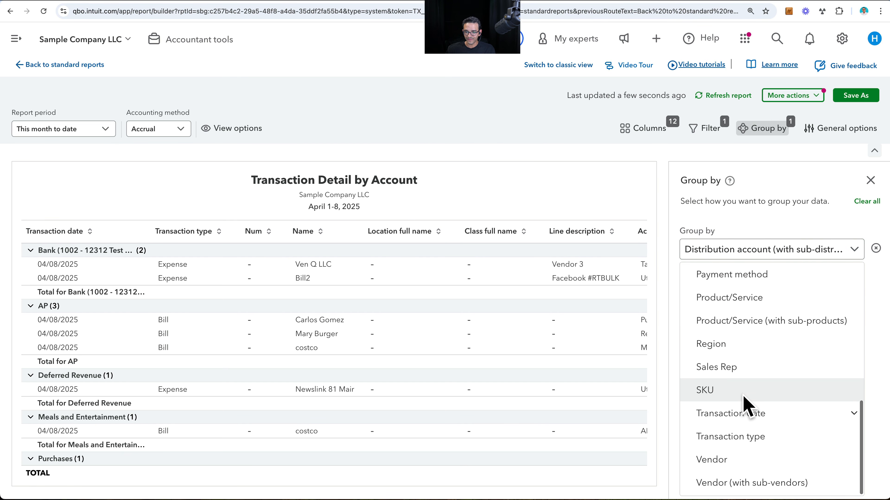
scroll(746, 406, "up", 2)
scroll(745, 386, "up", 8)
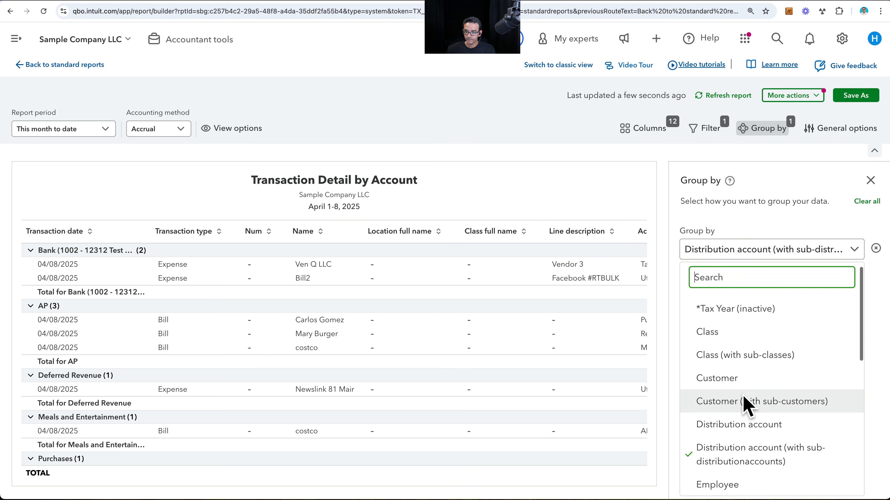
type("even")
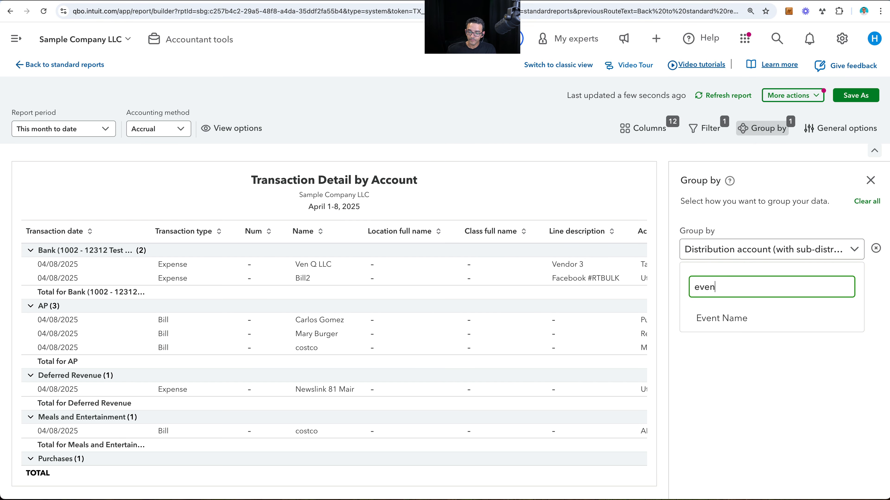
left_click(735, 315)
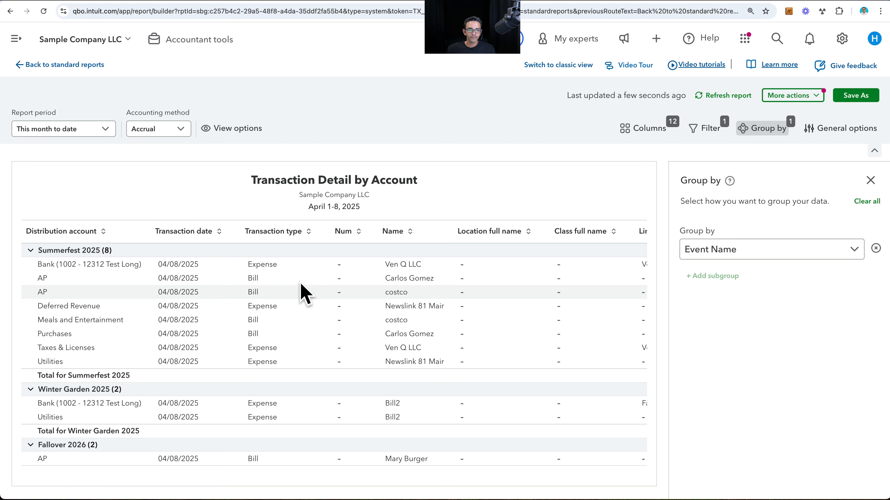
- Remove the Transaction type, Num, Name, Location full name, Class full name, Line description, Account full name and Balance columns from the report
left_click(644, 129)
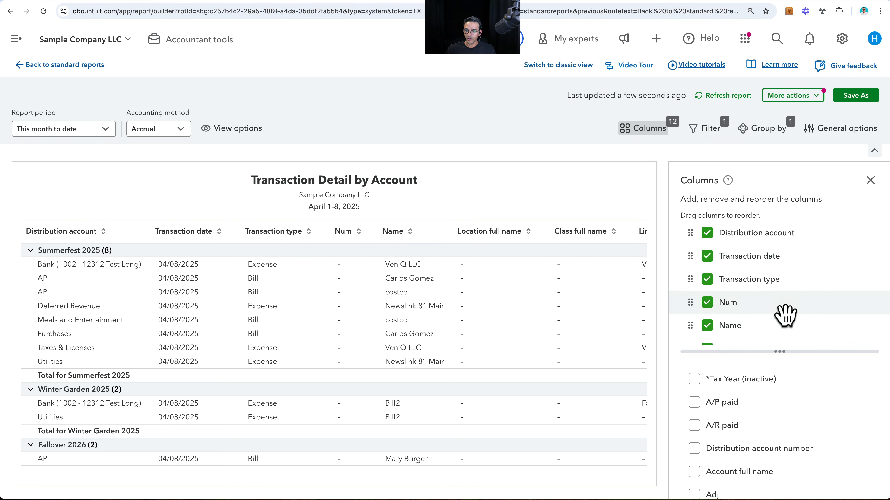
left_click(707, 280)
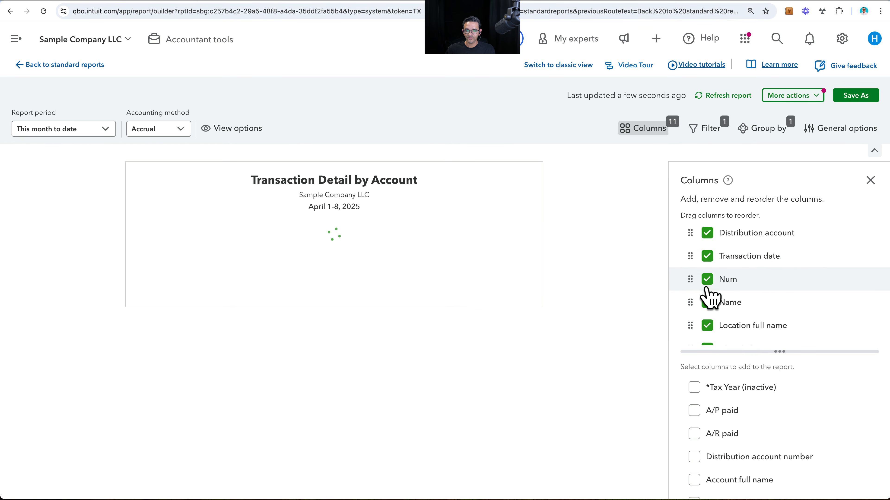
left_click(707, 279)
left_click(707, 280)
left_click(707, 280)
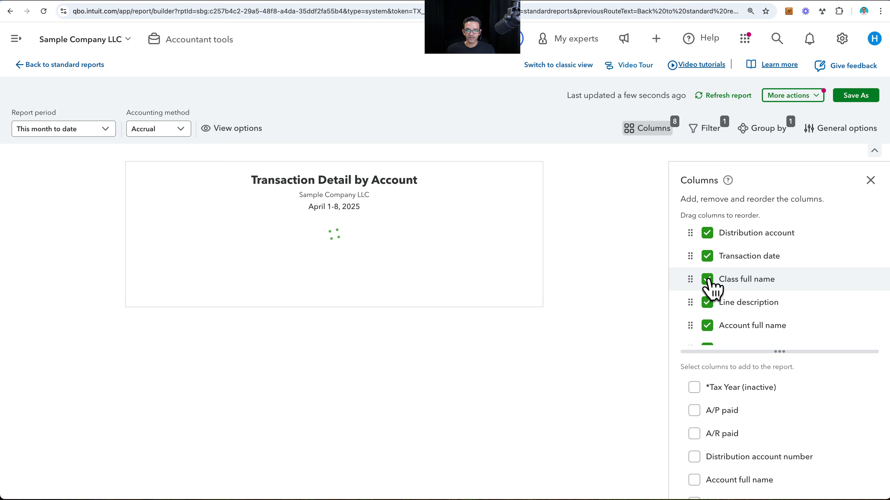
left_click(707, 279)
left_click(707, 280)
left_click(707, 279)
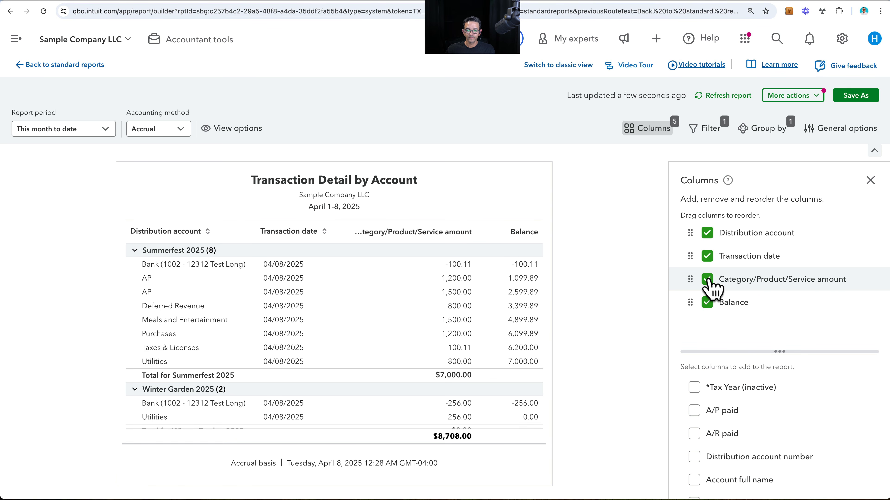
left_click(707, 302)
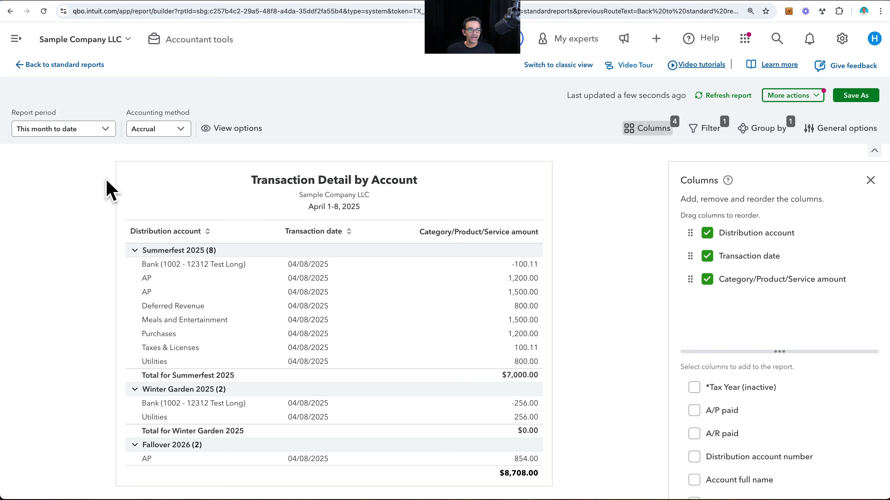
- Collapse all report groups and expand only the Summerfest 2025 group
left_click(227, 127)
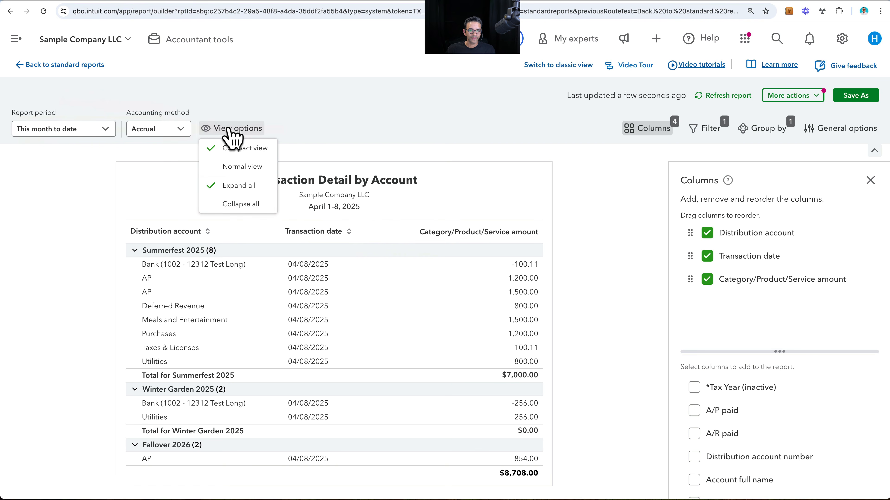
left_click(242, 204)
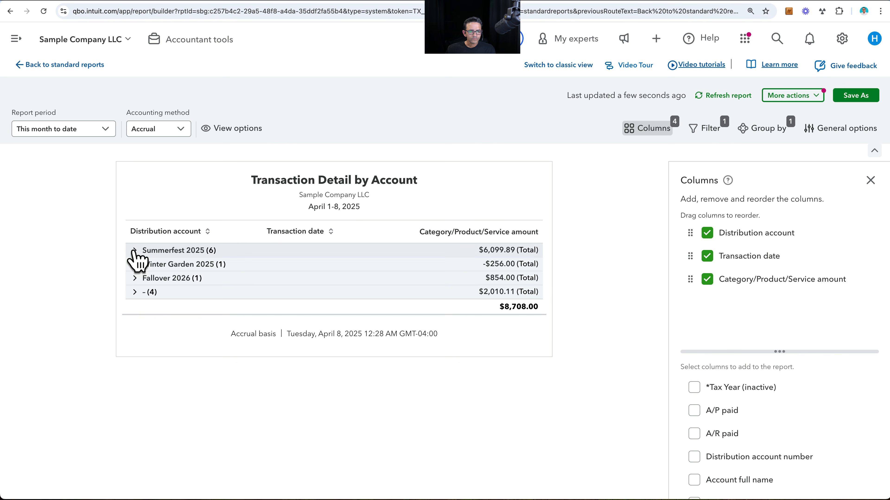
left_click(134, 251)
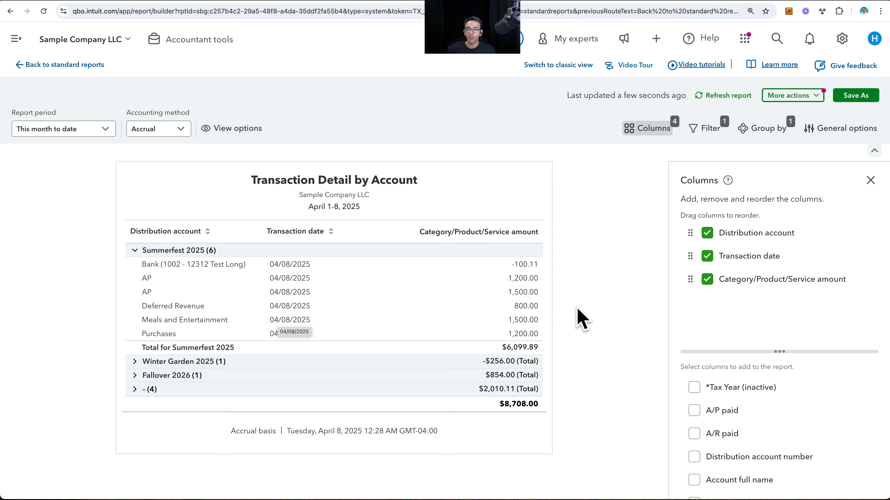
- Add a second filter to the report and base it on Distribution account type
left_click(707, 129)
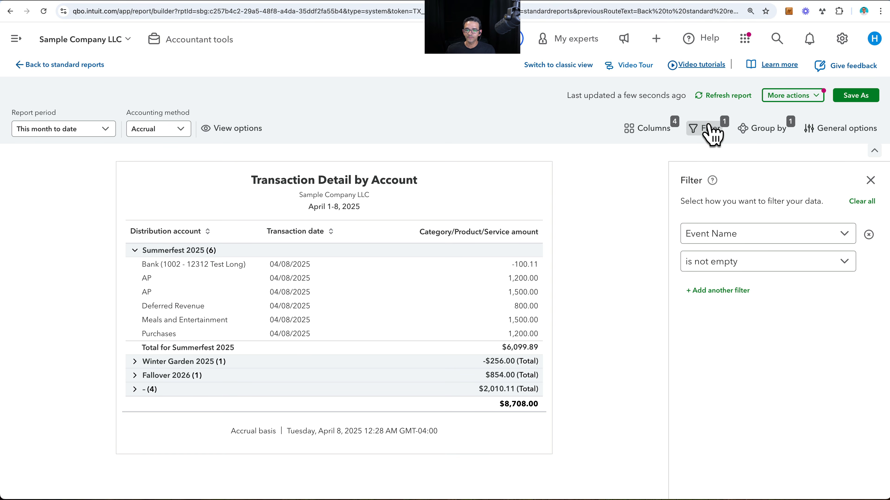
left_click(724, 291)
left_click(736, 296)
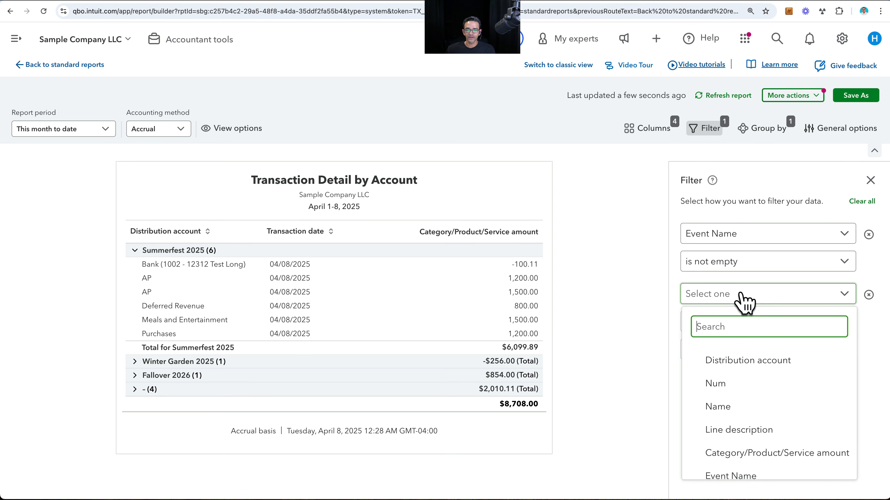
left_click(747, 359)
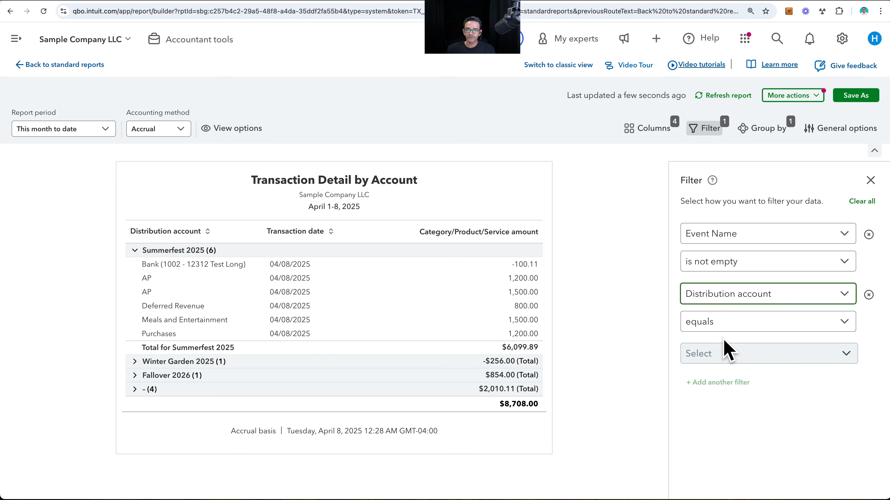
left_click(729, 361)
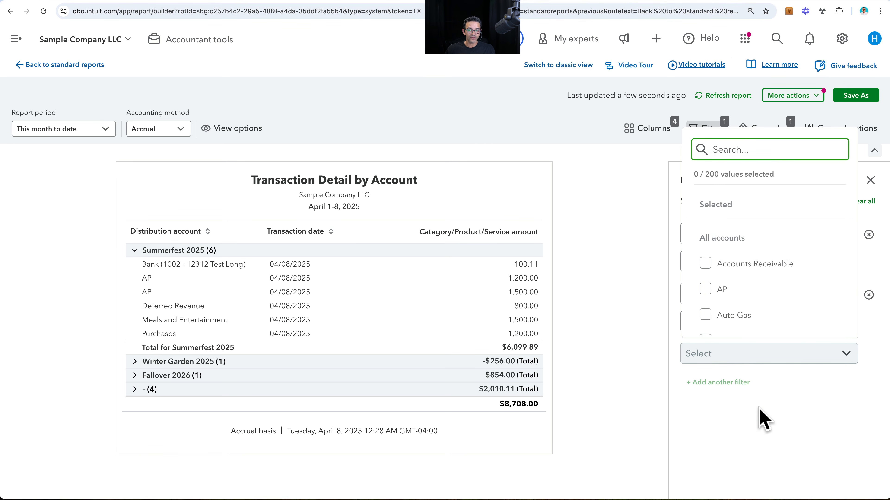
left_click(758, 415)
left_click(745, 301)
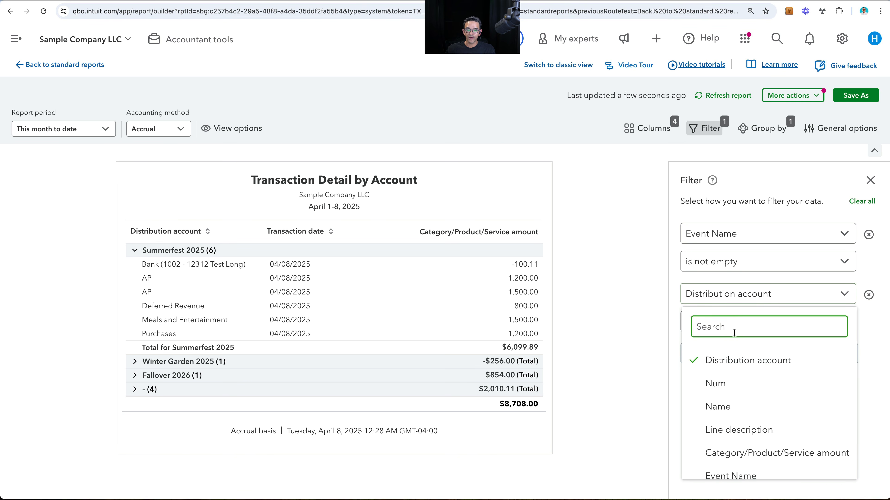
type("account")
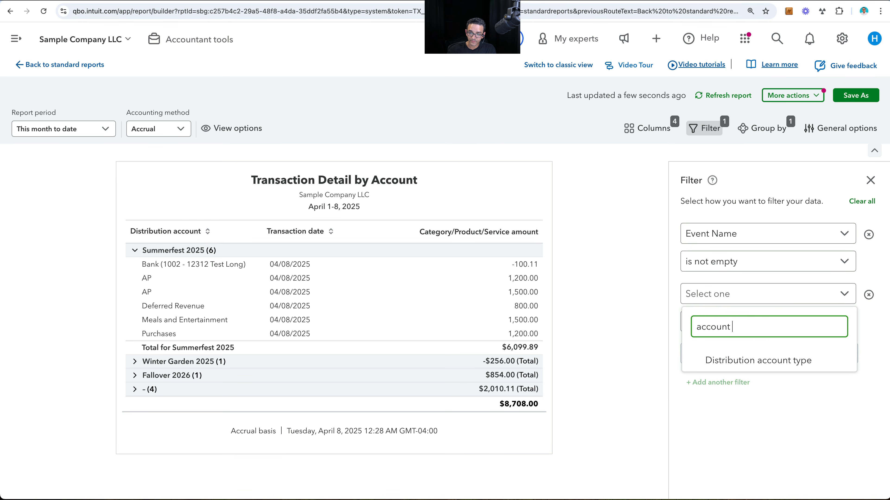
left_click(784, 363)
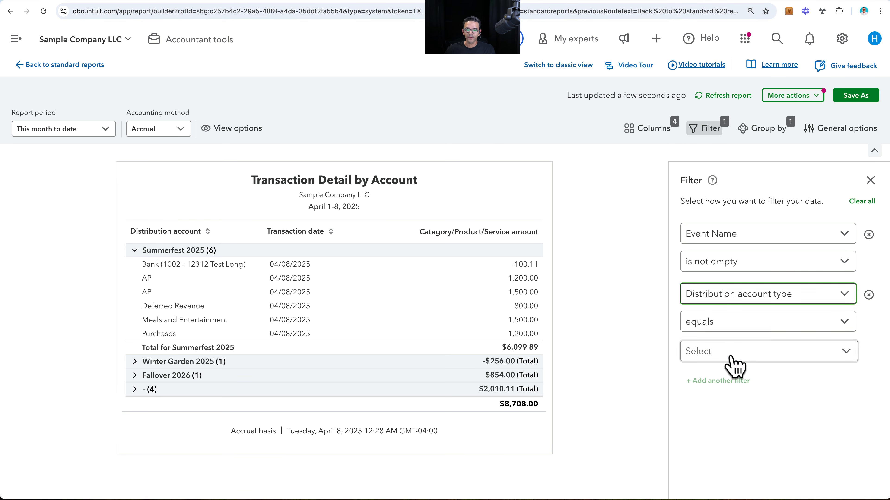
- Set the Distribution account type filter to equal Expenses and Cost of Goods Sold
left_click(722, 352)
left_click(676, 181)
type("e")
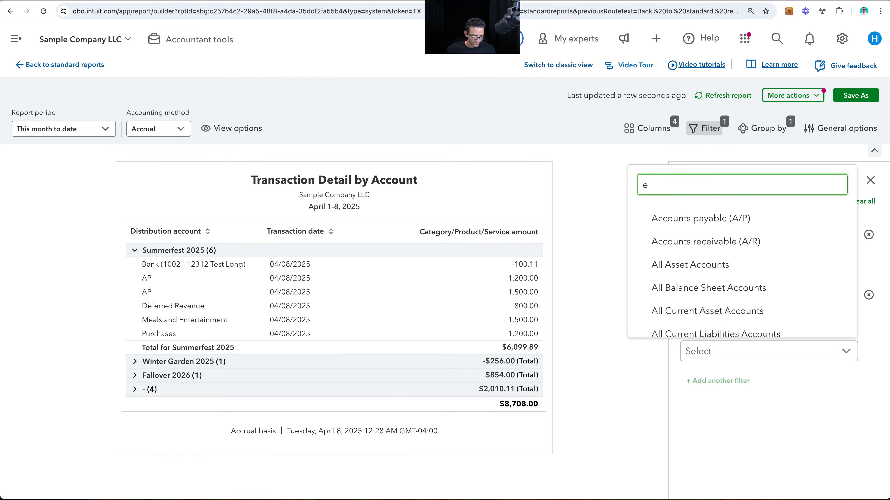
type("xp")
left_click(676, 304)
type("cost")
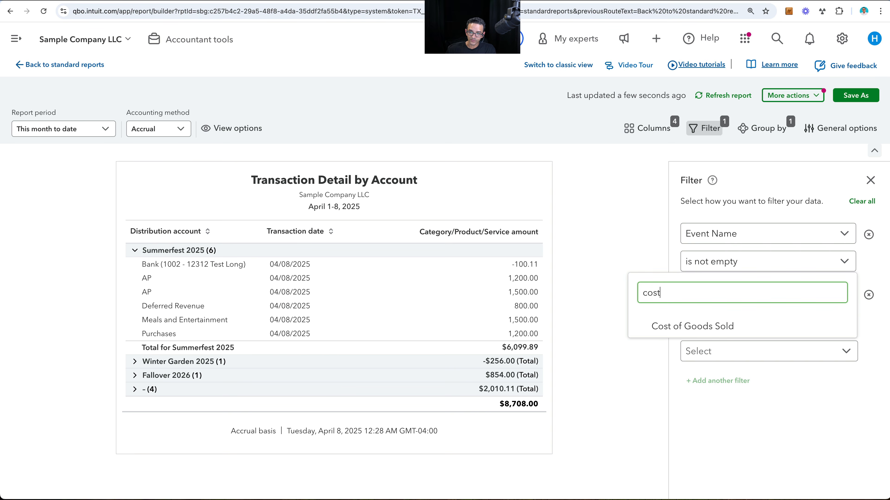
left_click(681, 329)
left_click(814, 471)
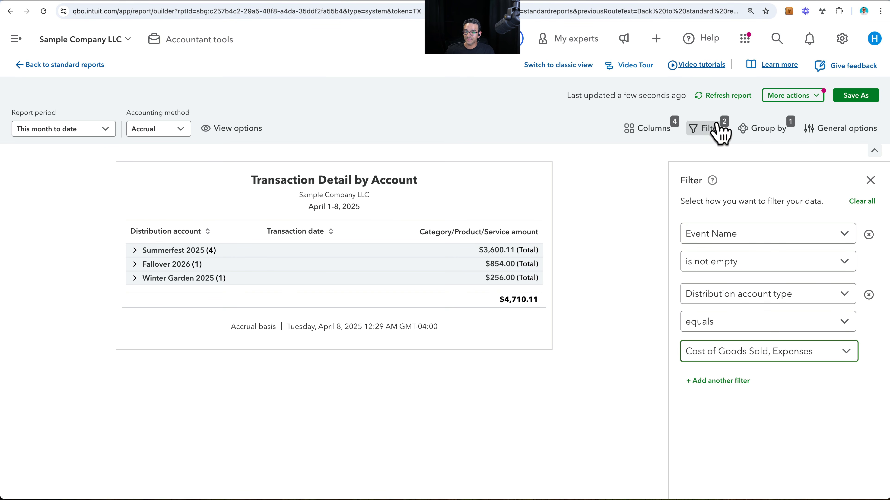
left_click(757, 295)
left_click(758, 295)
left_click(757, 295)
left_click(667, 307)
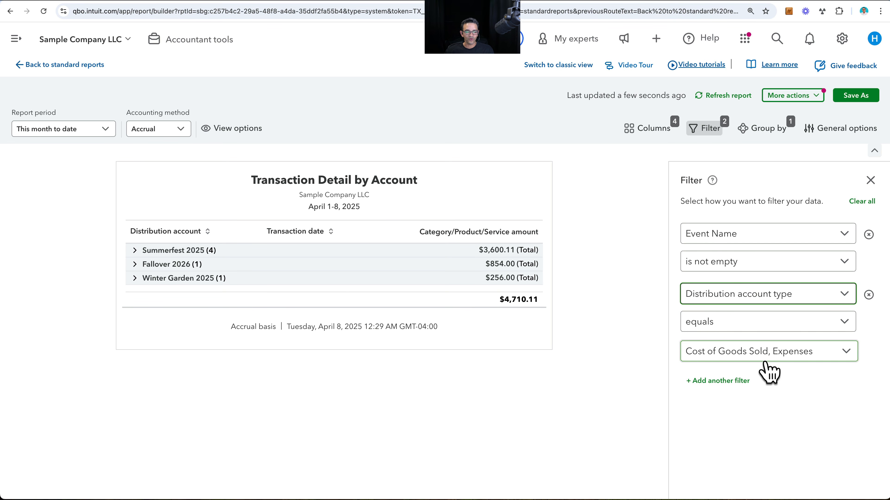
- Expand the Summerfest 2025, Fallover 2026 and Winter Garden 2025 groups to show their transactions
left_click(136, 251)
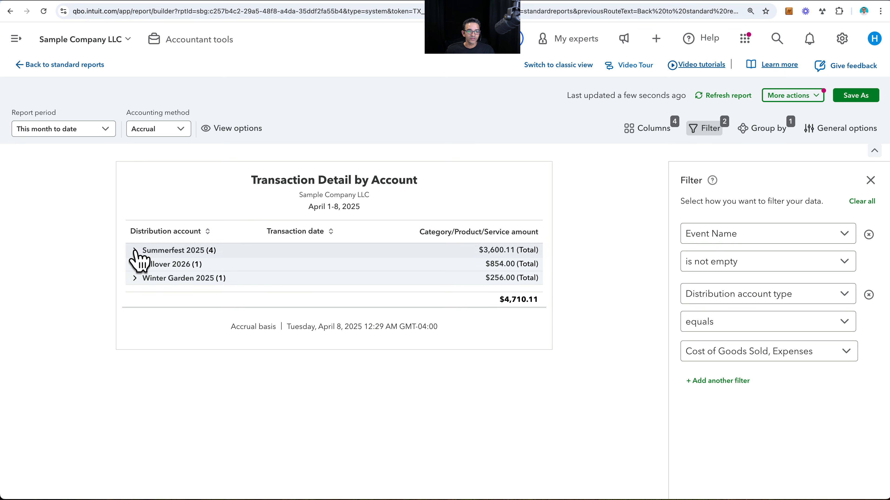
left_click(134, 333)
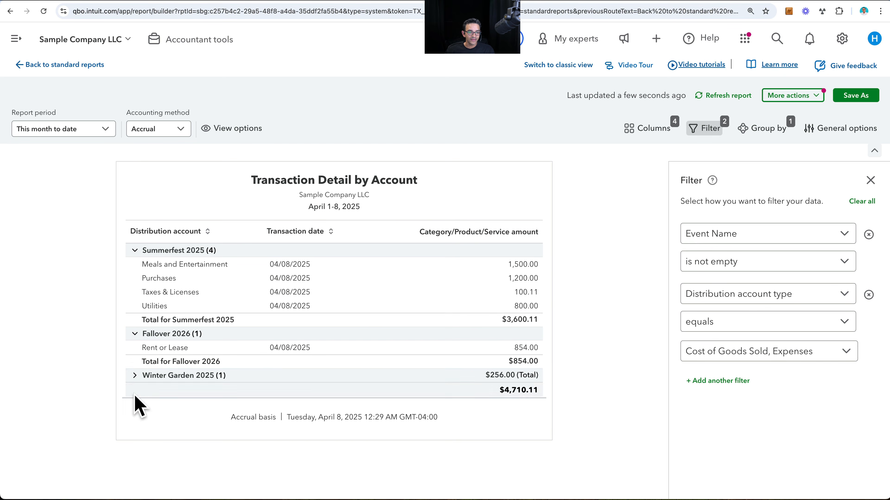
left_click(134, 375)
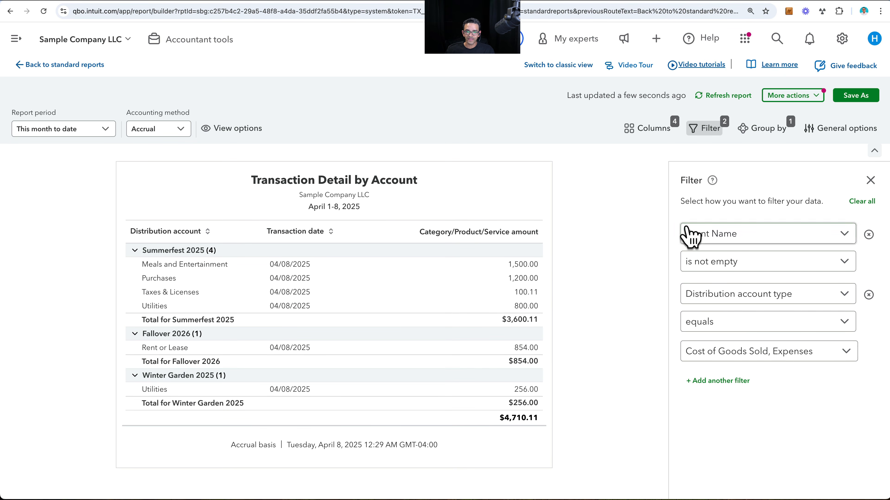
- Find Vendor among the available columns and add it to the Transaction Detail by Account report
left_click(651, 131)
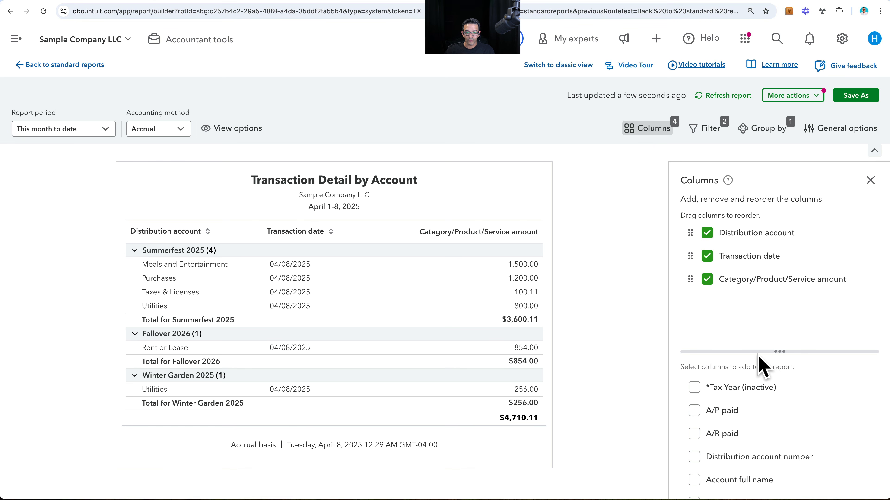
scroll(762, 401, "down", 3)
scroll(764, 402, "down", 6)
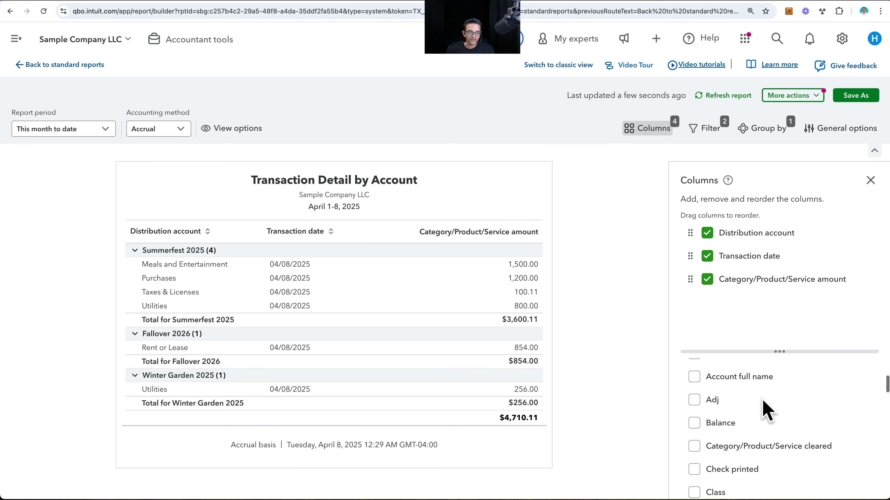
scroll(765, 410, "down", 8)
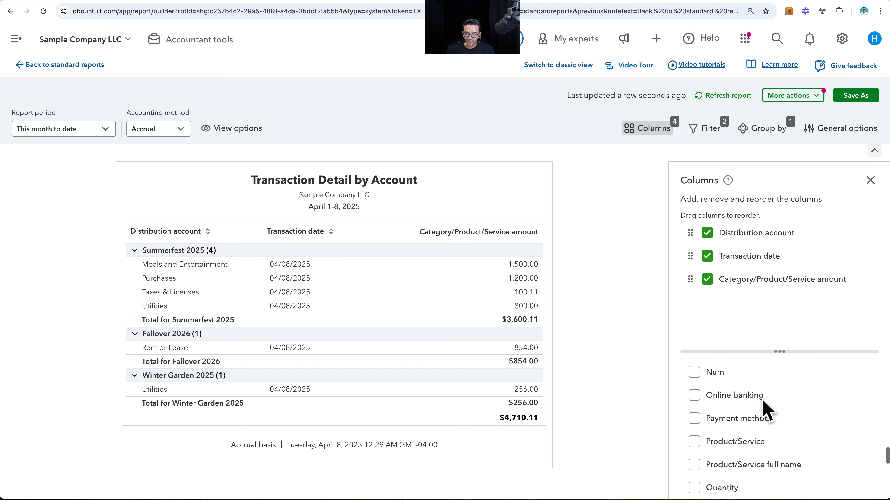
key("super+f")
type("vend")
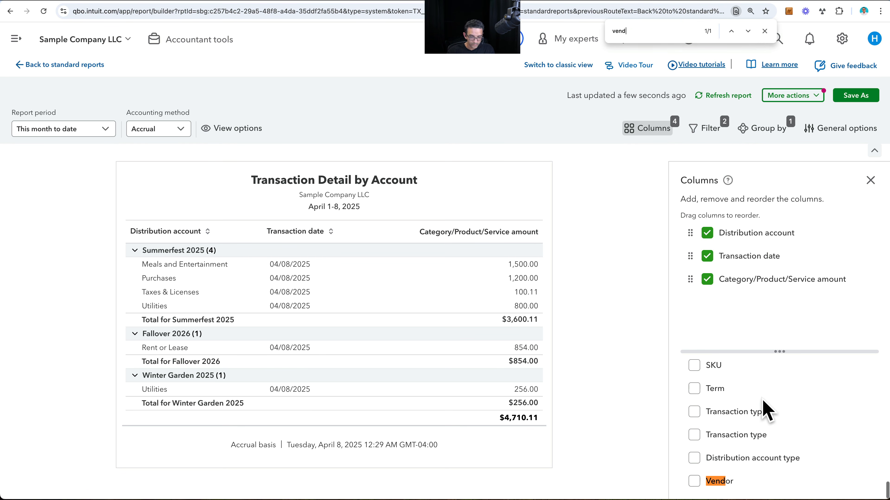
left_click(694, 481)
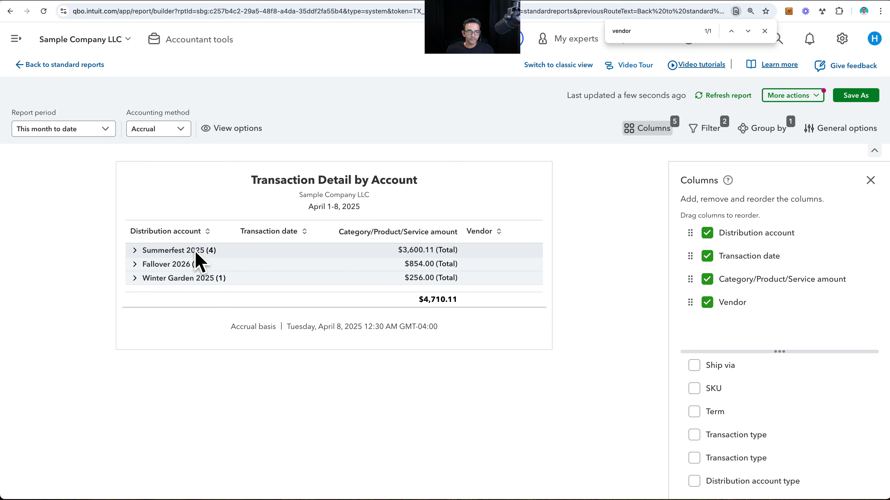
- Expand the Summerfest 2025, Fallover 2026 and Winter Garden 2025 groups to review the vendor on each transaction
left_click(188, 251)
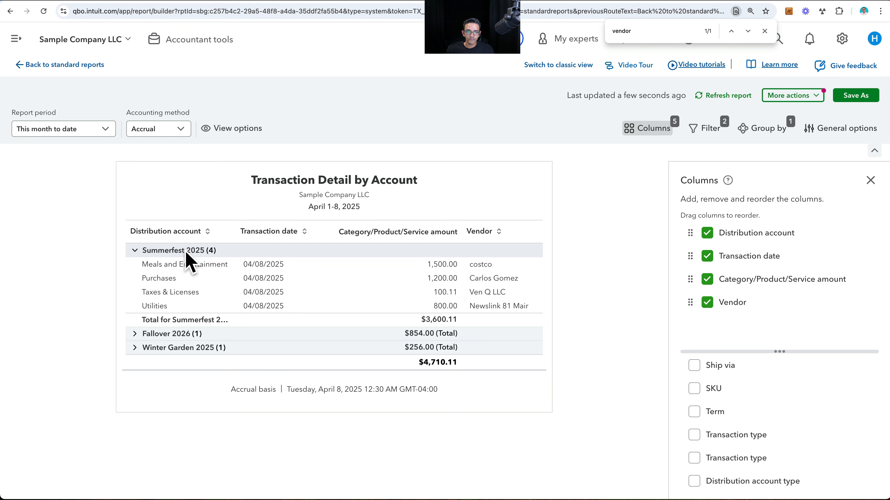
left_click(168, 249)
left_click(168, 267)
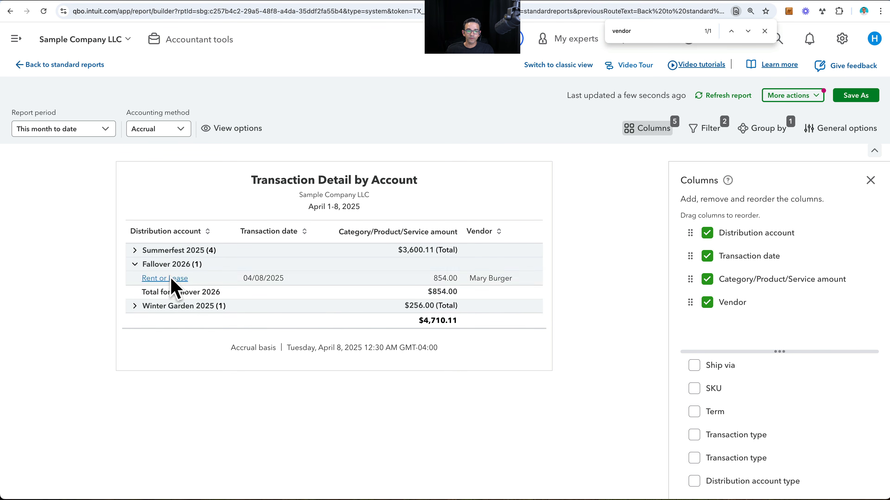
left_click(186, 306)
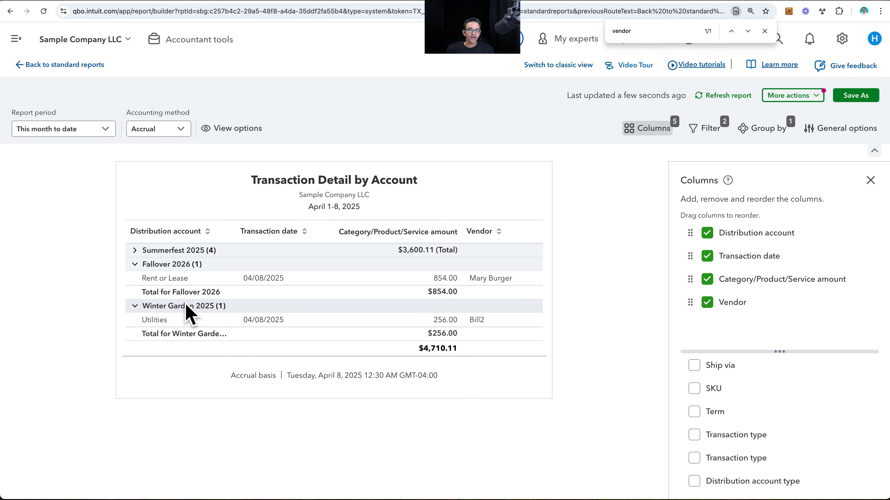
left_click(176, 245)
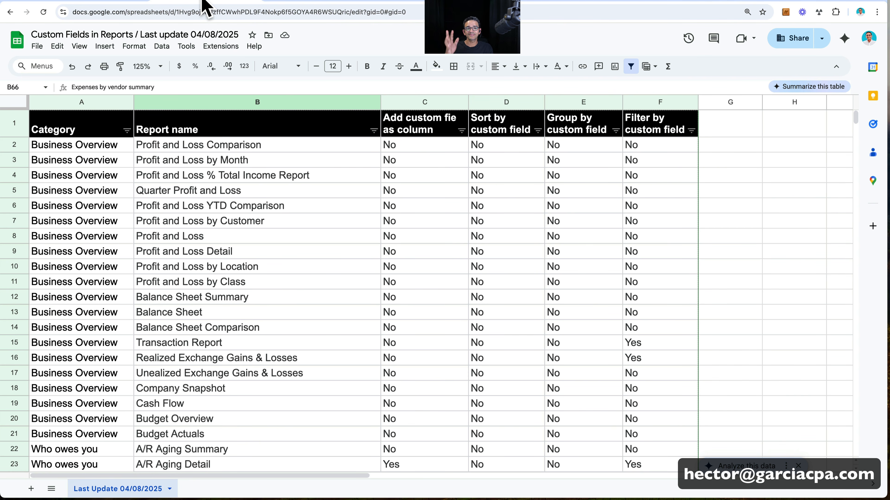
- In Google Sheets, examine the Custom Fields in Reports list for which reports support custom fields as columns or for sorting, grouping and filtering
left_click(181, 236)
scroll(182, 242, "down", 2)
scroll(182, 242, "up", 2)
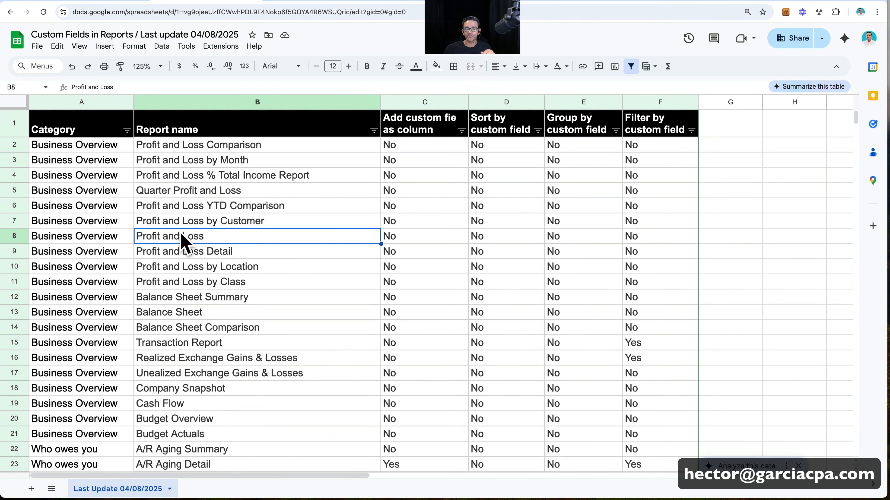
scroll(192, 220, "down", 6)
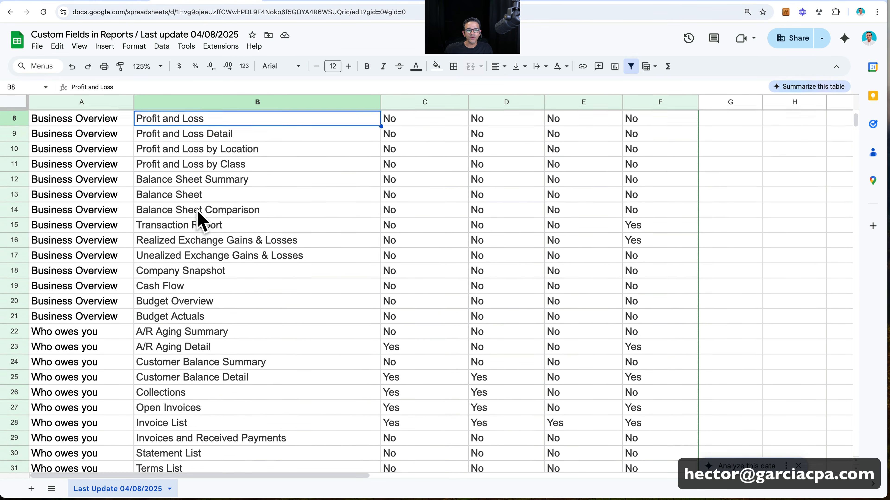
scroll(183, 266, "down", 9)
left_click(195, 240)
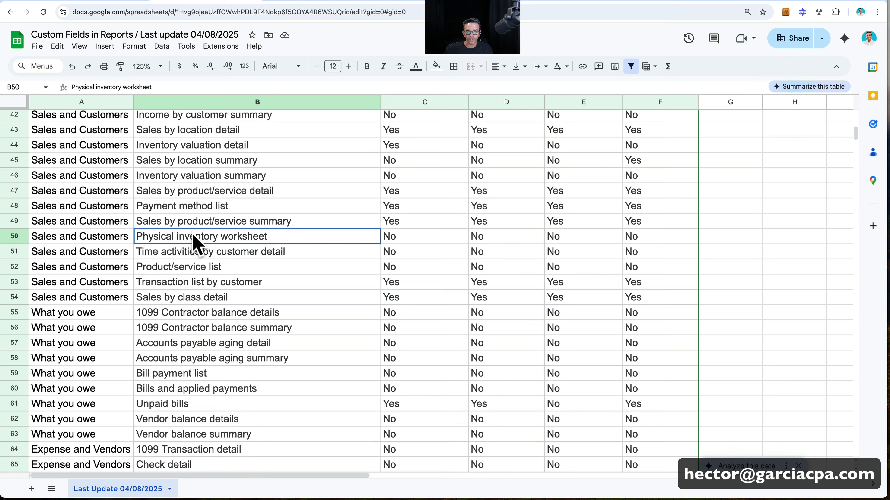
scroll(266, 237, "up", 15)
left_click(430, 101)
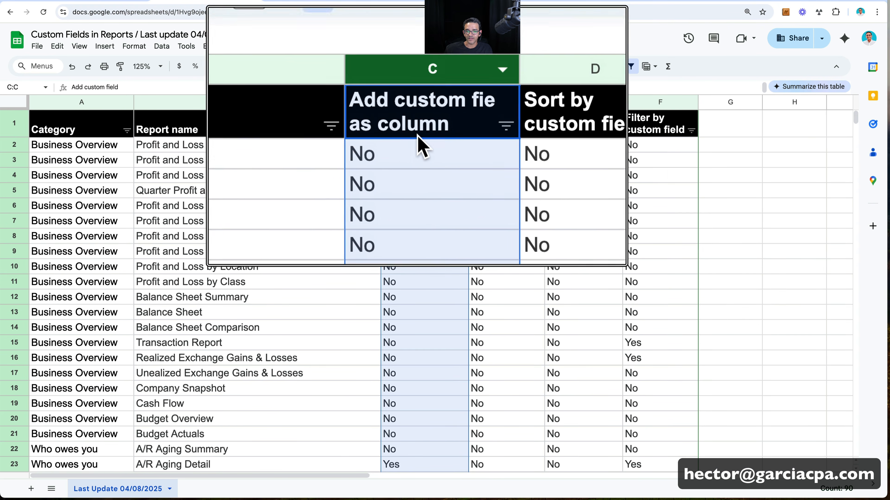
left_click(500, 132)
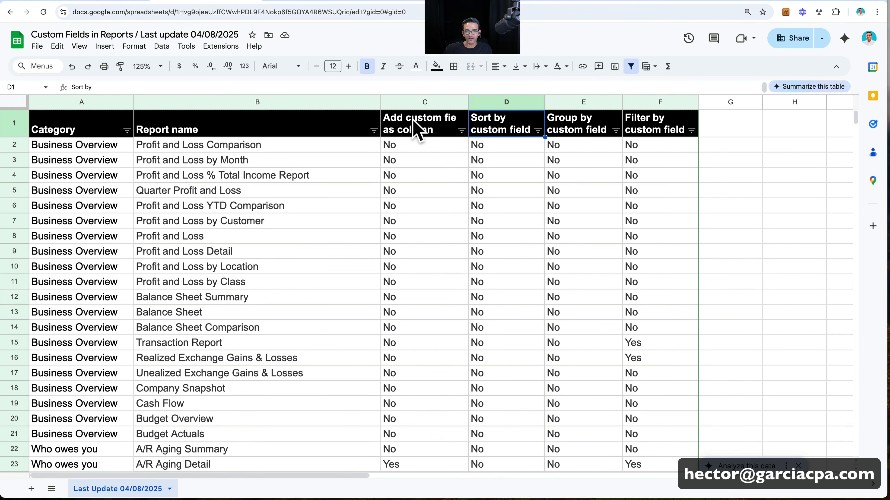
- Filter the report list to rows with Yes for adding a custom field as a column
left_click(461, 130)
left_click(354, 317)
left_click(354, 300)
left_click(439, 383)
left_click(331, 298)
- Examine the filtered list for reports in each category that allow custom field columns, sorting, grouping and filtering
scroll(265, 258, "down", 2)
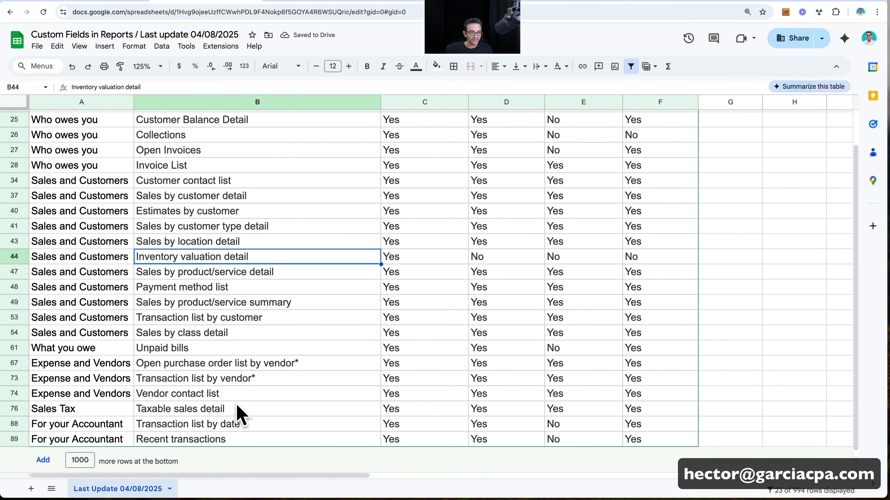
scroll(234, 411, "up", 3)
scroll(231, 344, "down", 3)
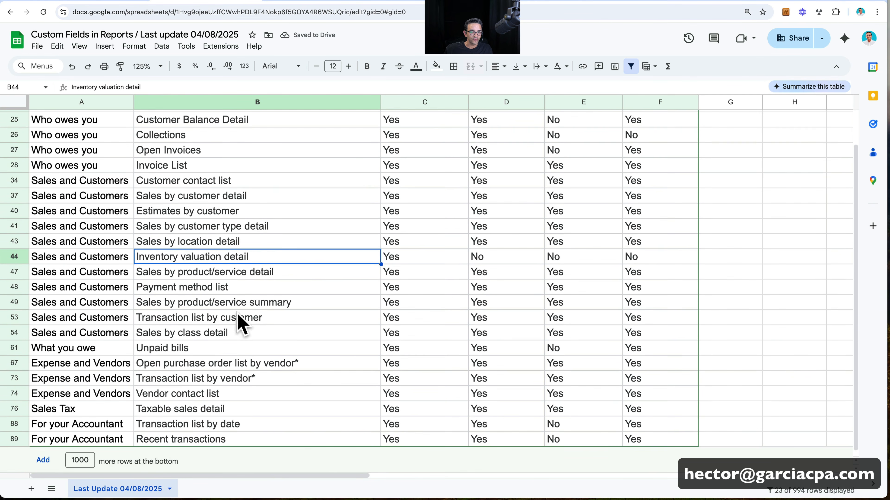
scroll(272, 411, "up", 3)
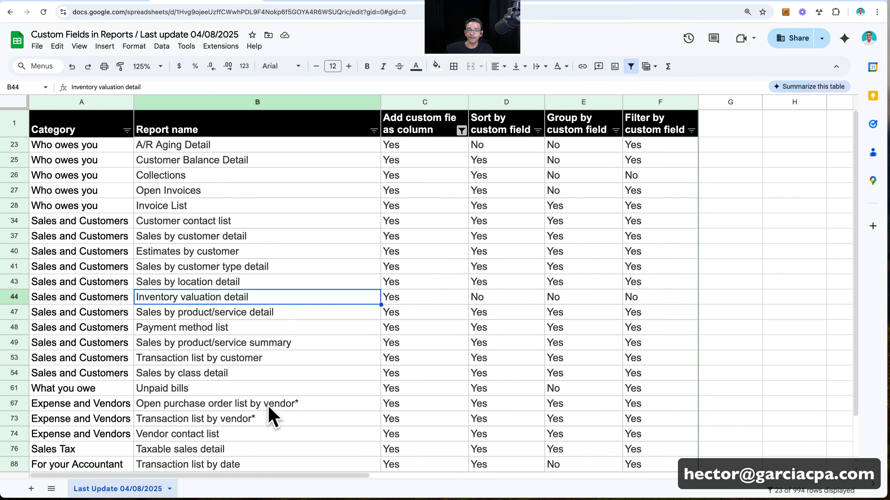
left_click(424, 255)
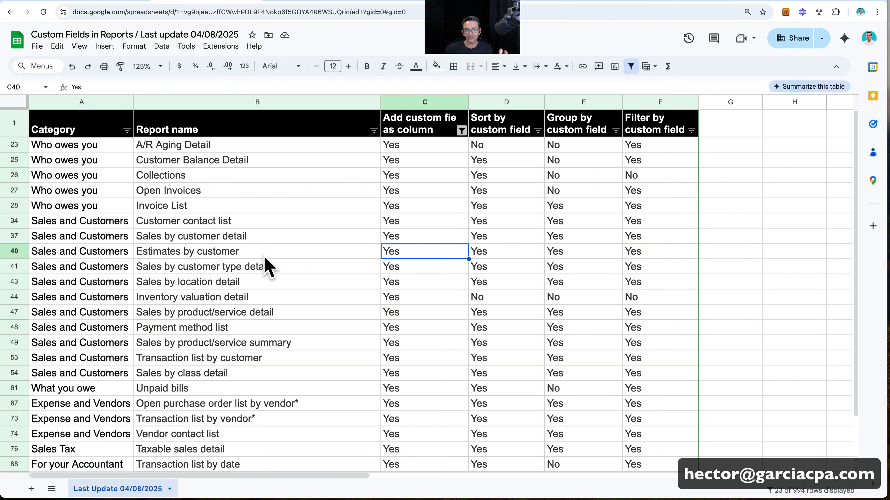
scroll(270, 268, "down", 3)
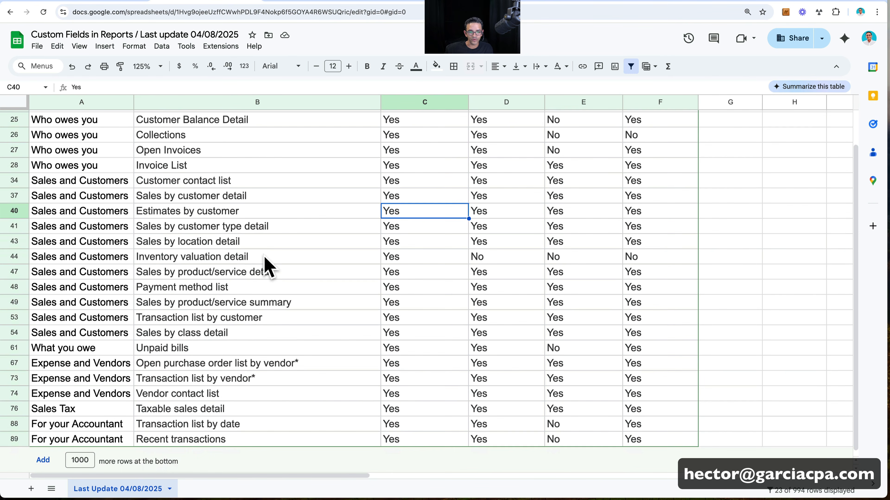
scroll(269, 268, "up", 3)
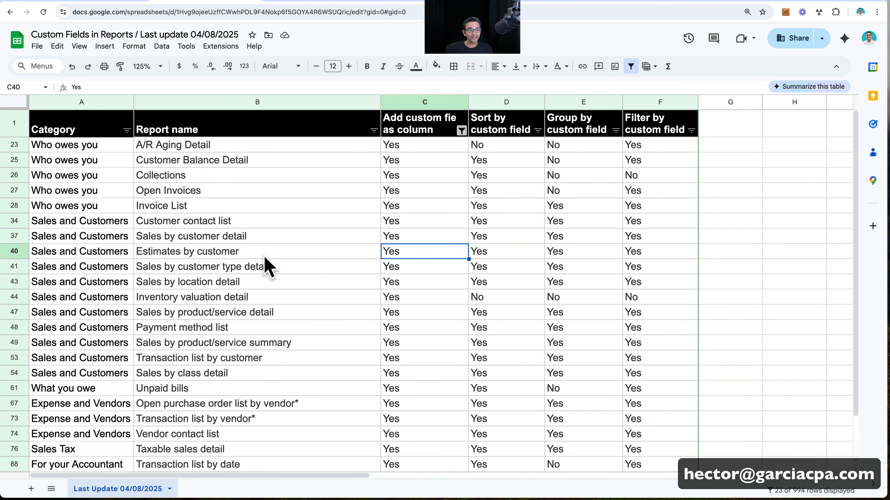
scroll(270, 268, "down", 1)
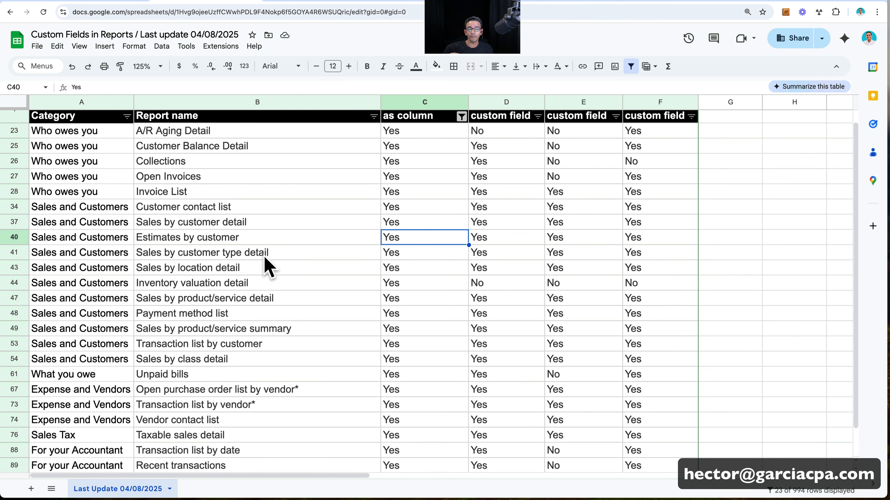